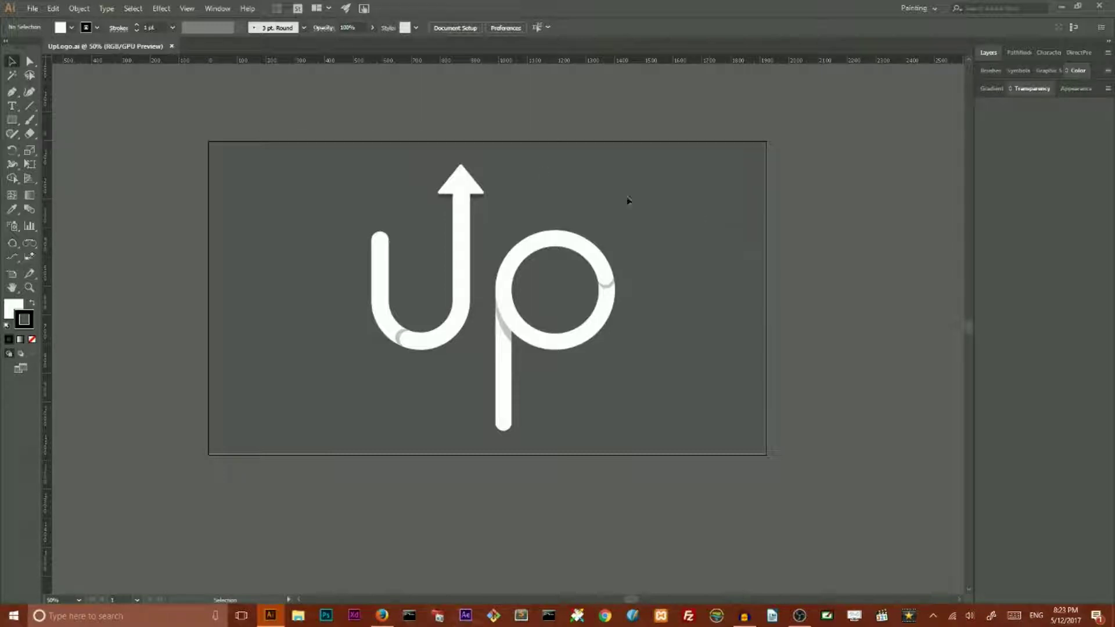
Open the File menu with the finished UpLogo.ai logo on screen
left_click(32, 8)
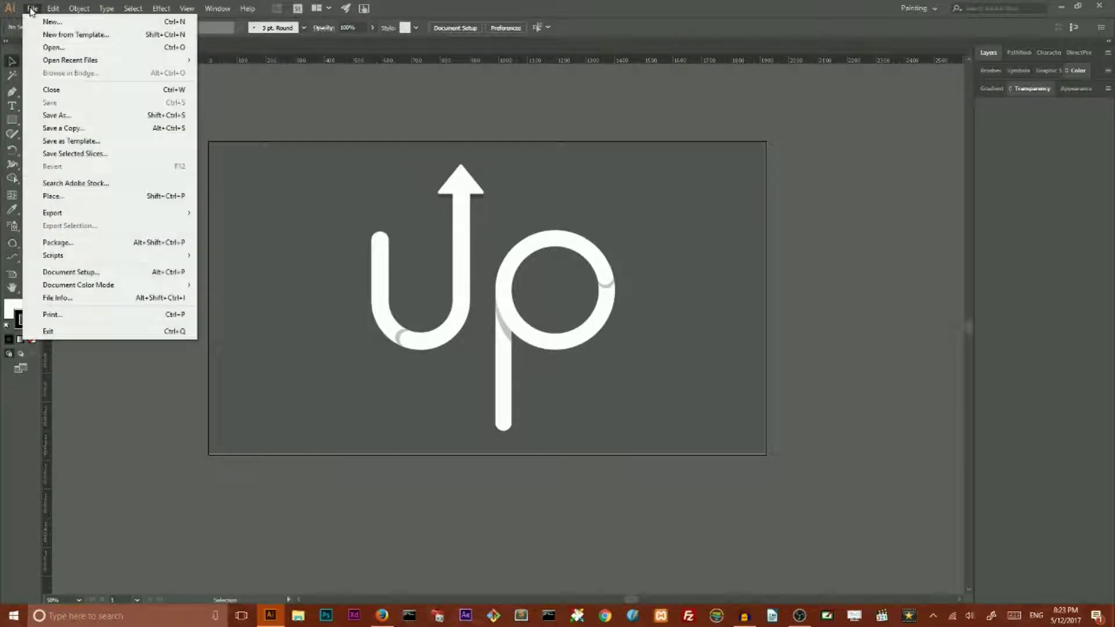
Create a new blank document from the 1920 × 1080 px preset
left_click(47, 21)
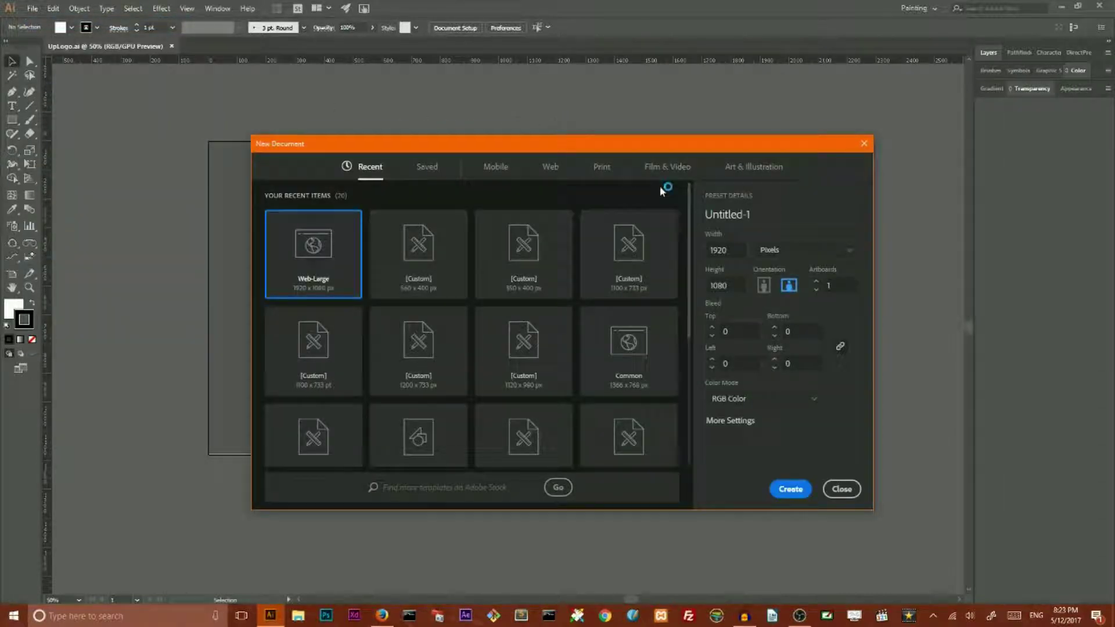
left_click(735, 251)
left_click(791, 489)
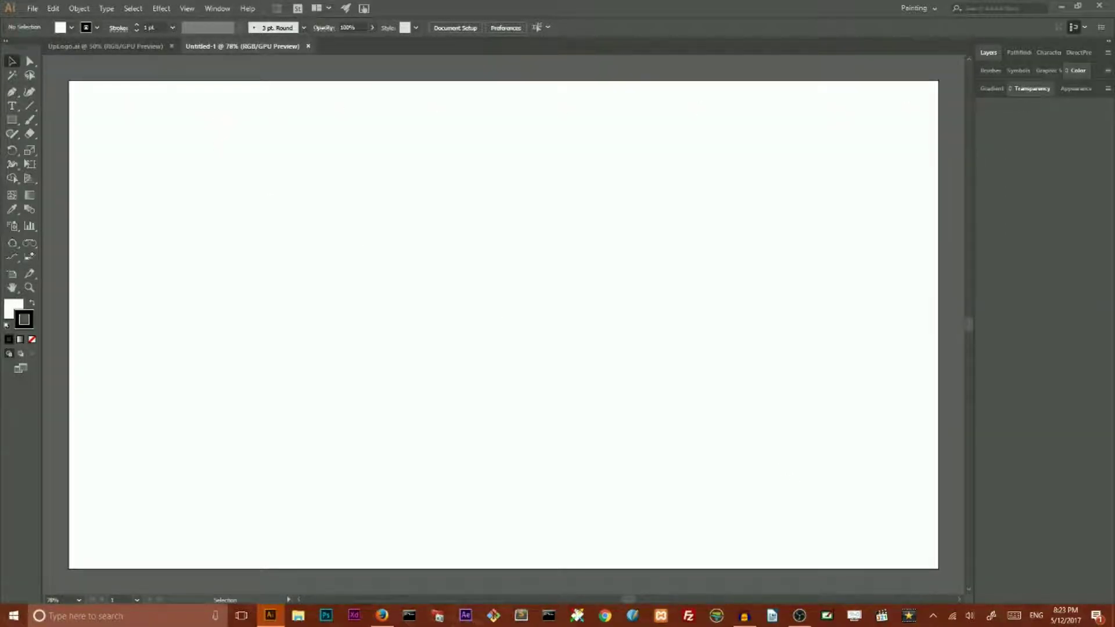
In Layers Panel Options, set the row size to Other, 6, for larger thumbnails
left_click(990, 54)
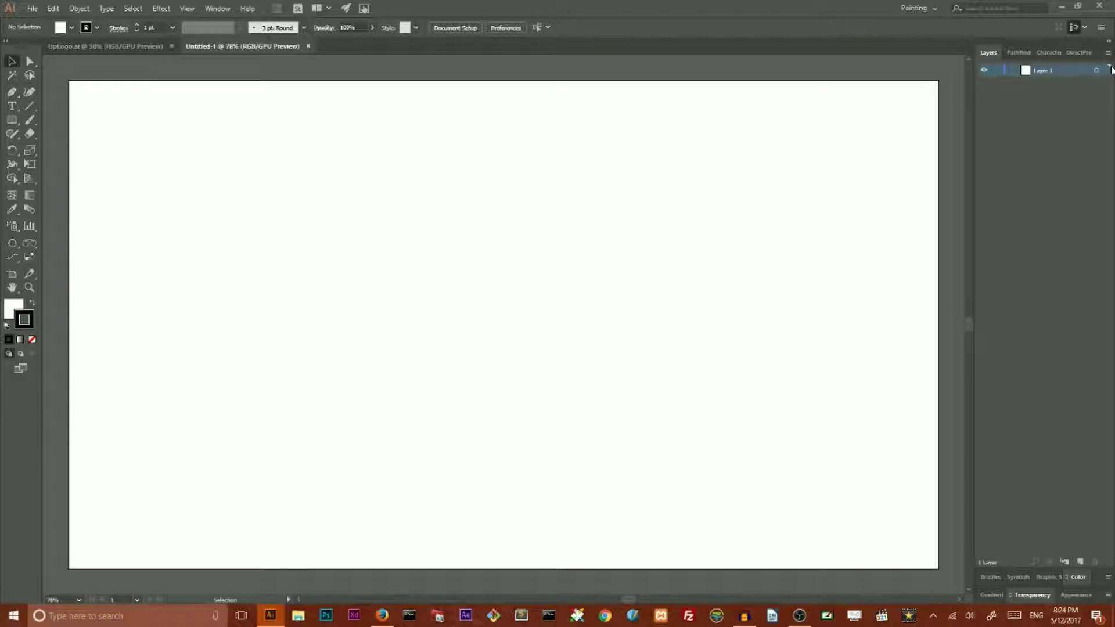
left_click(1109, 53)
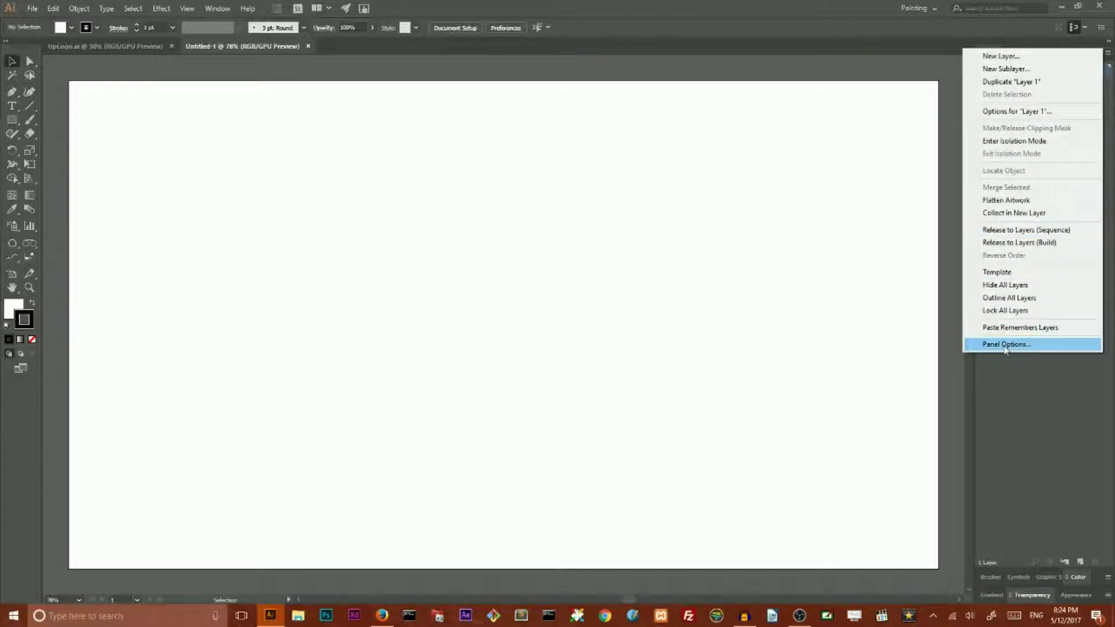
left_click(1006, 343)
left_click(490, 284)
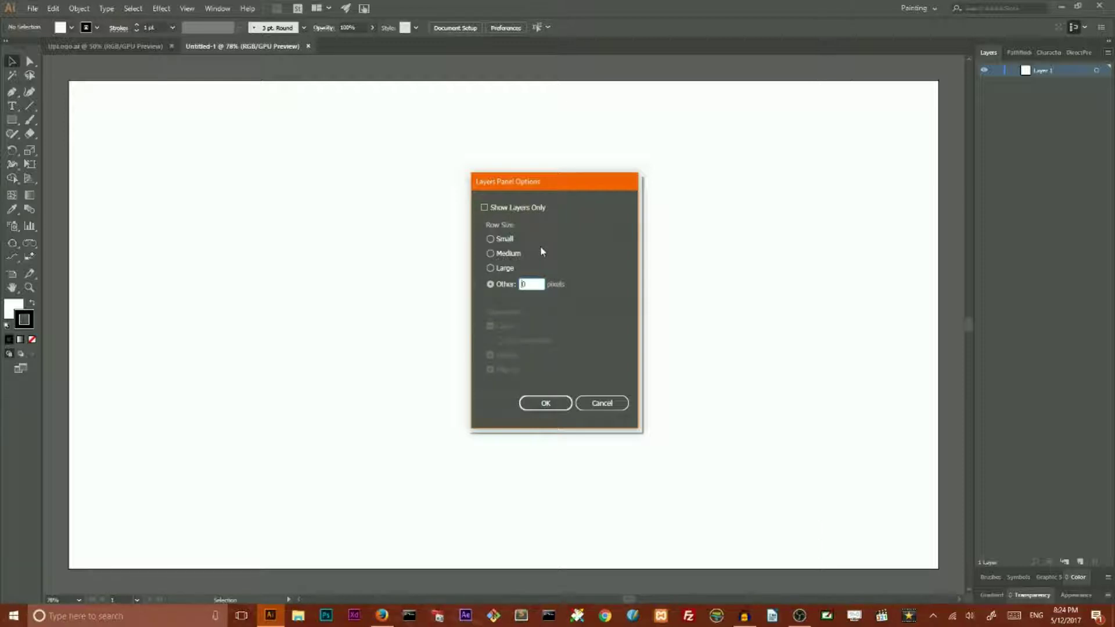
type("6")
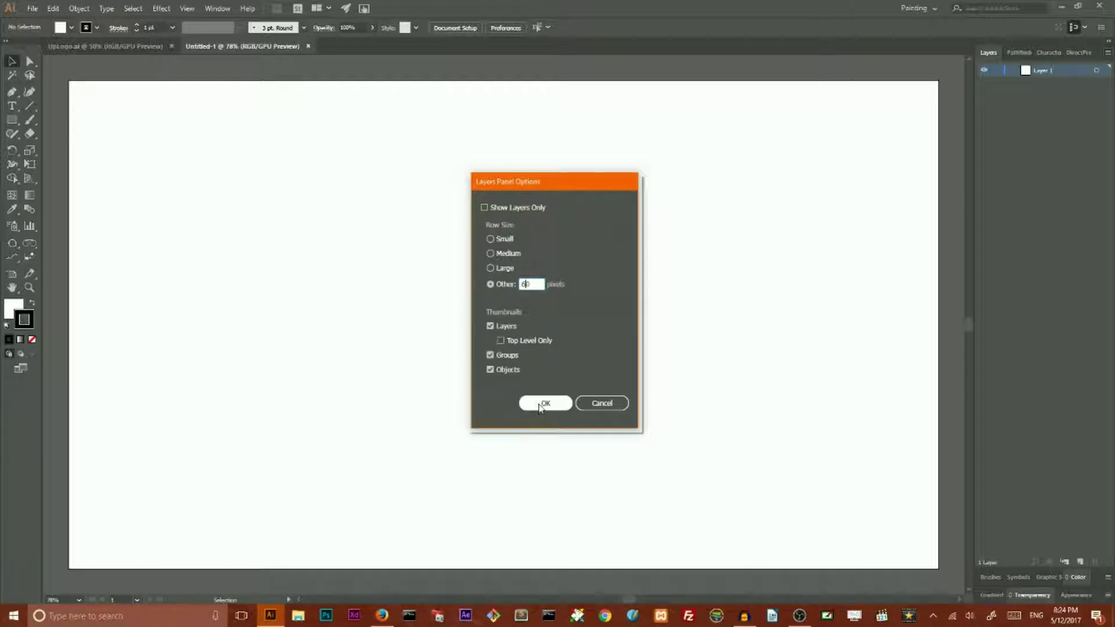
left_click(539, 406)
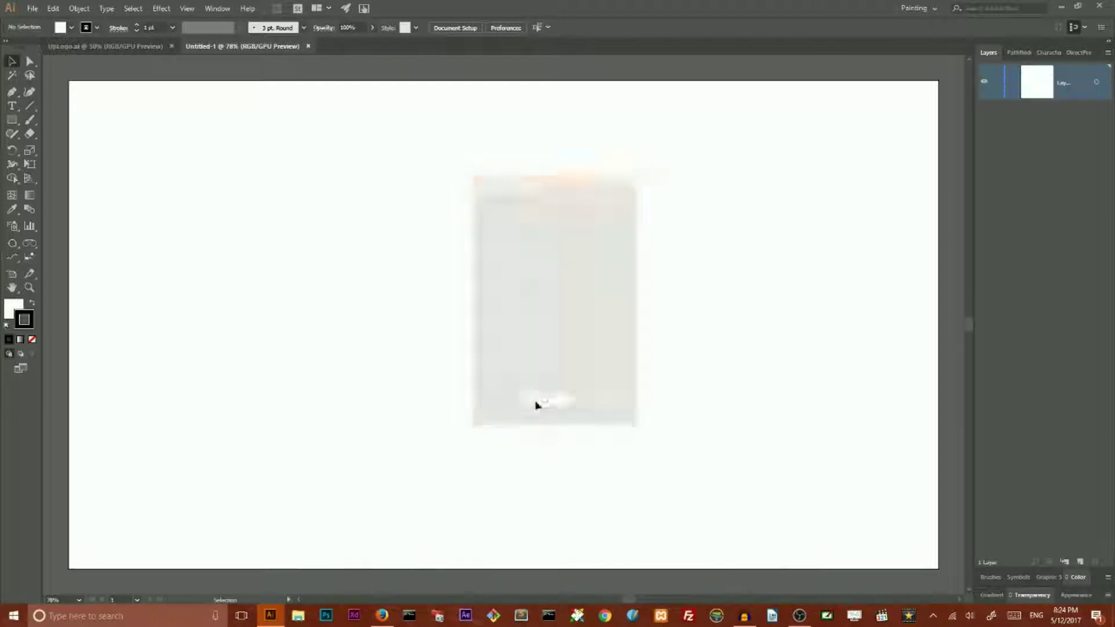
Add a second layer and draw an artboard-sized rectangle on the bottom layer
left_click(1081, 563)
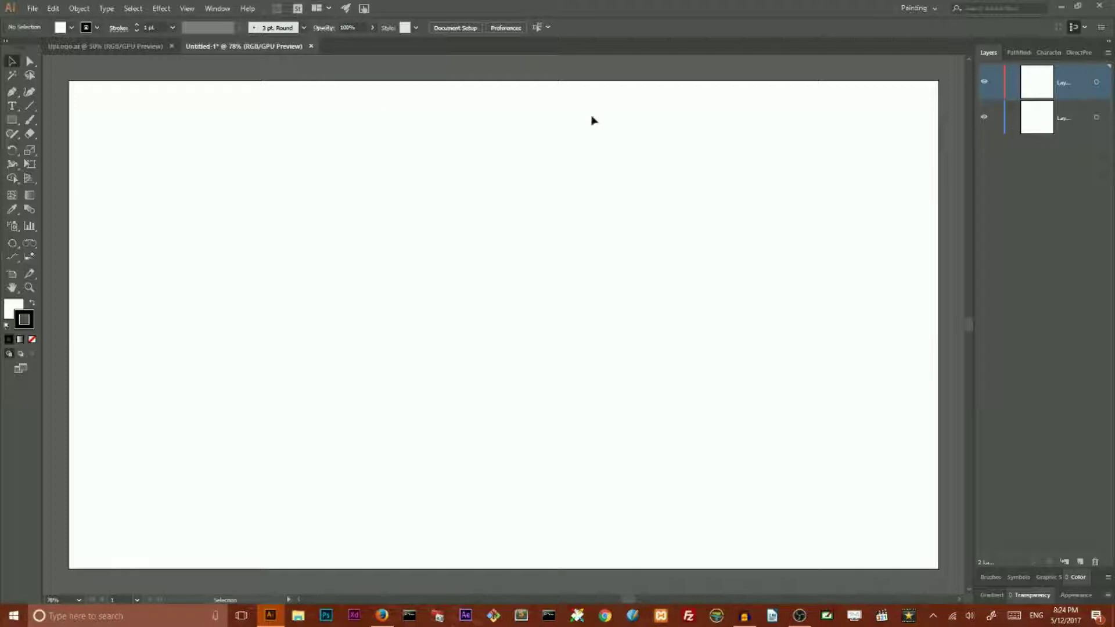
left_click(1063, 118)
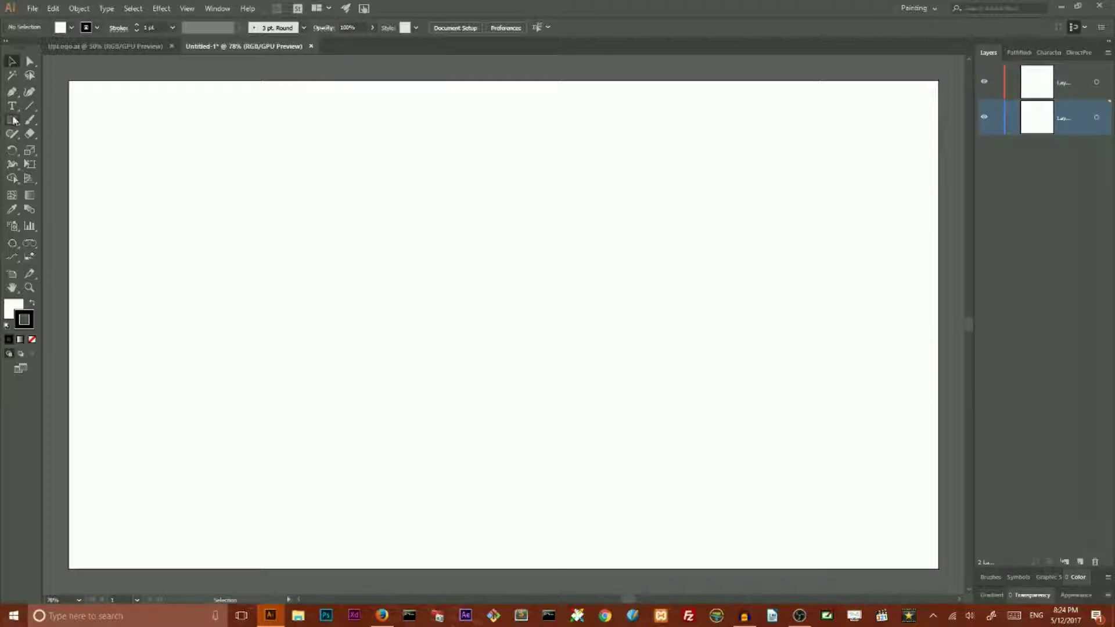
left_click(13, 120)
left_click_drag(13, 120, 47, 119)
left_click_drag(68, 80, 938, 569)
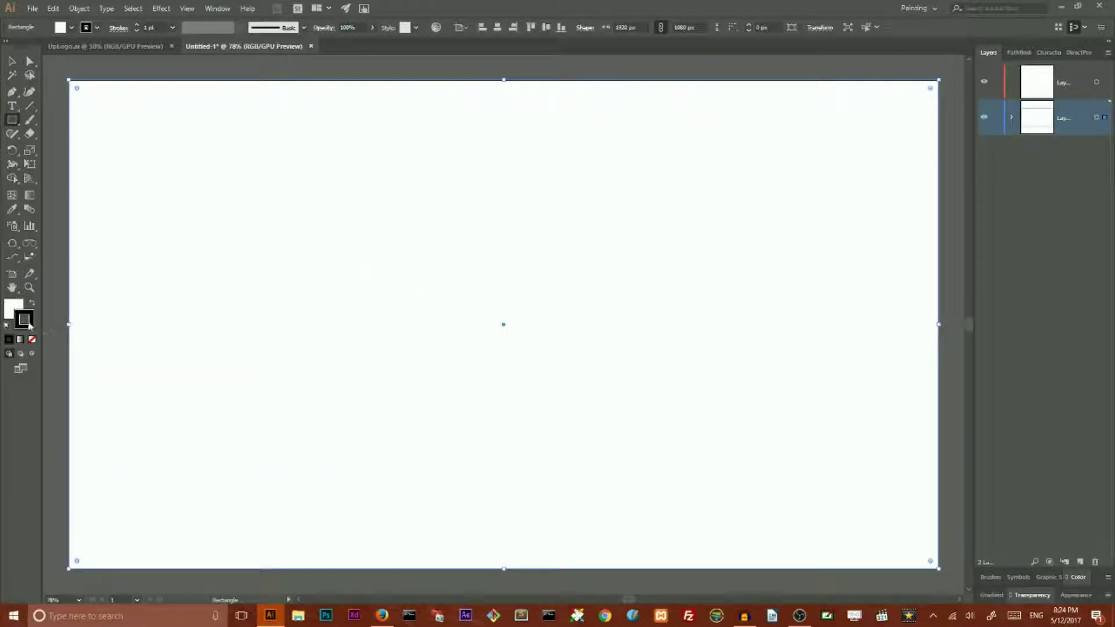
Fill the rectangle with #444444, remove its stroke, and lock the bottom layer
left_click(32, 302)
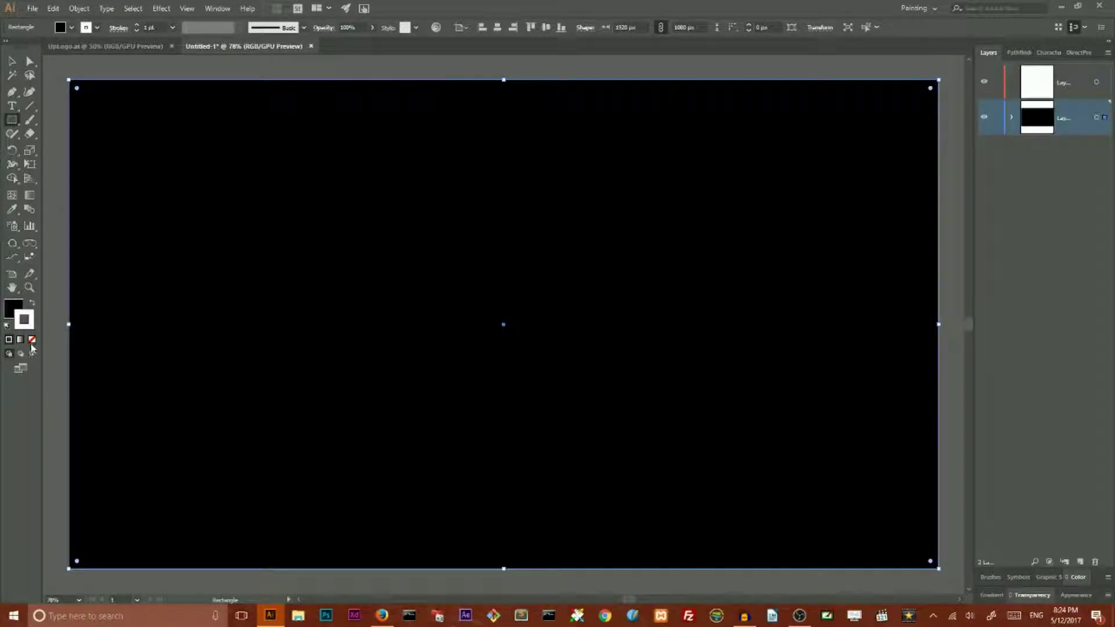
left_click(32, 339)
double_click(13, 307)
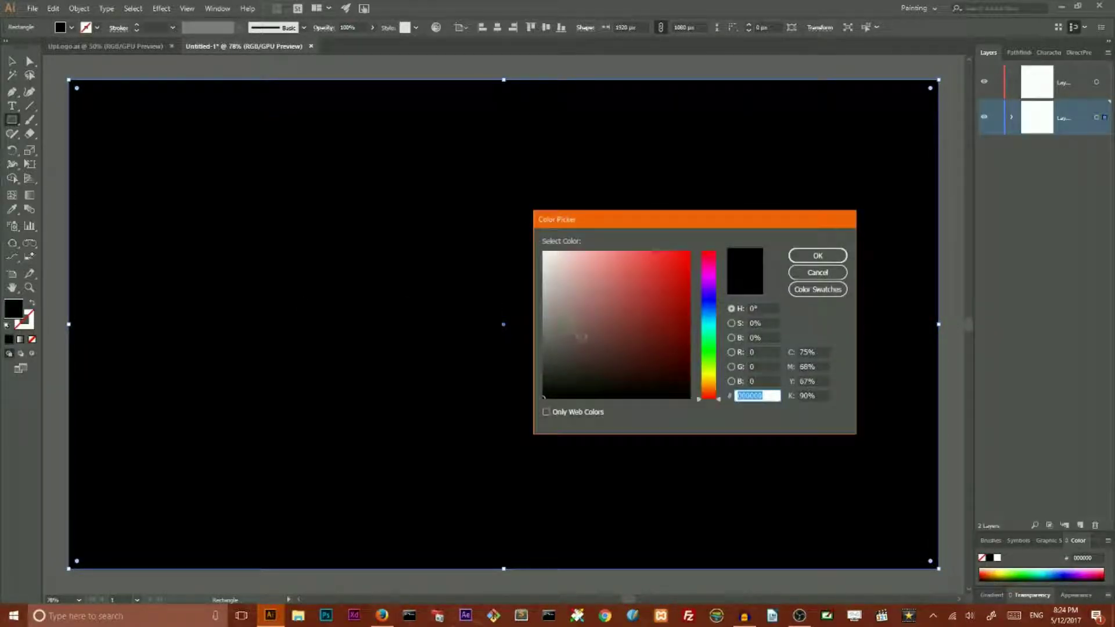
left_click_drag(542, 343, 539, 359)
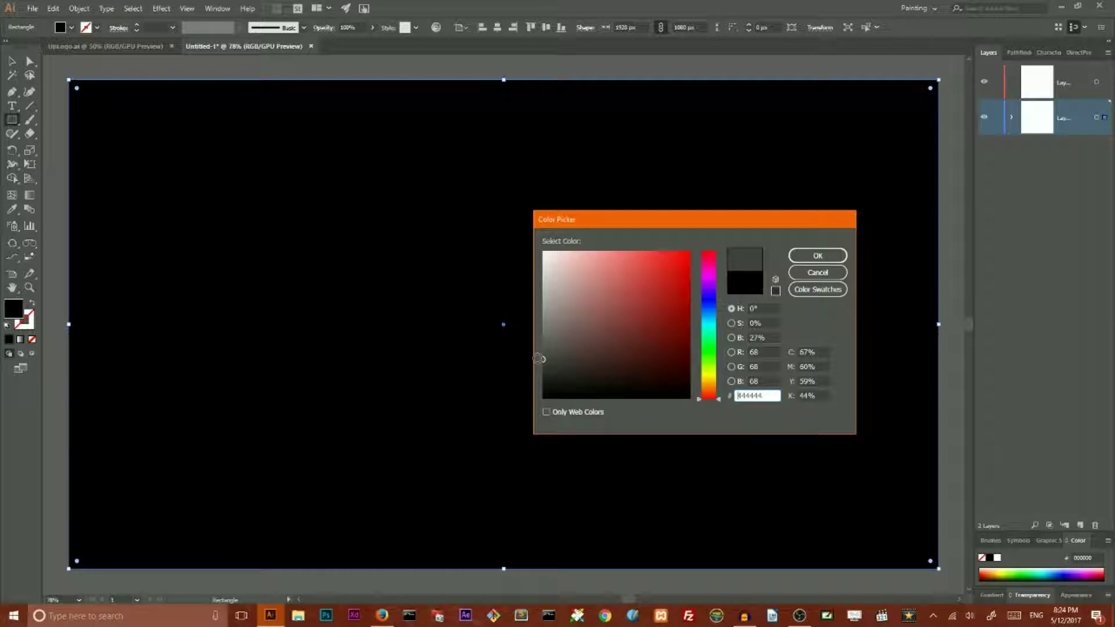
double_click(736, 395)
left_click(770, 396)
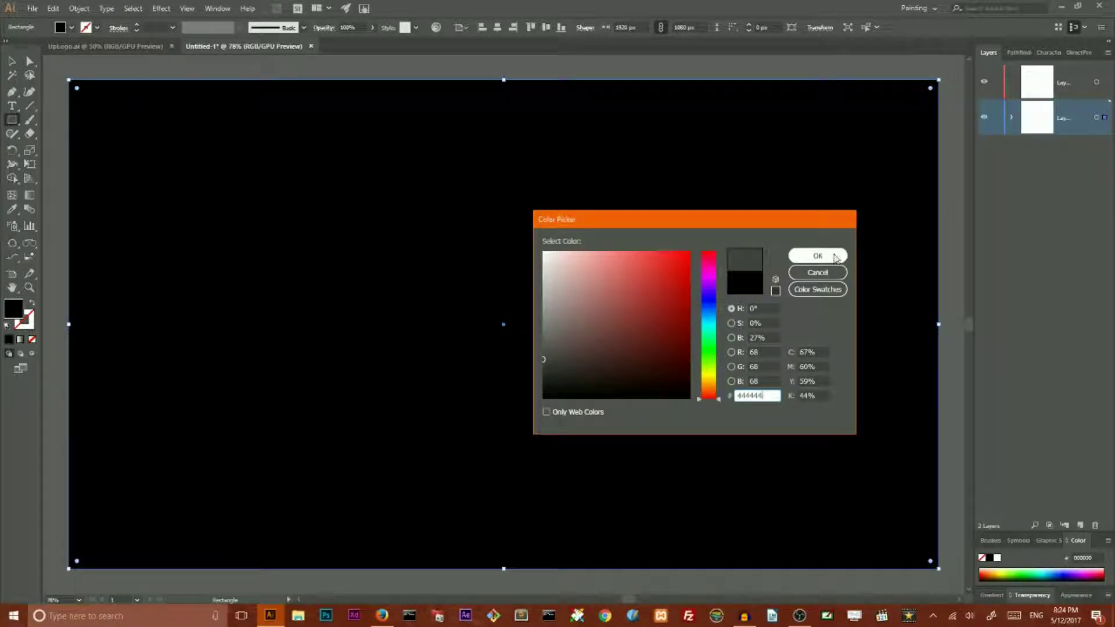
left_click(817, 256)
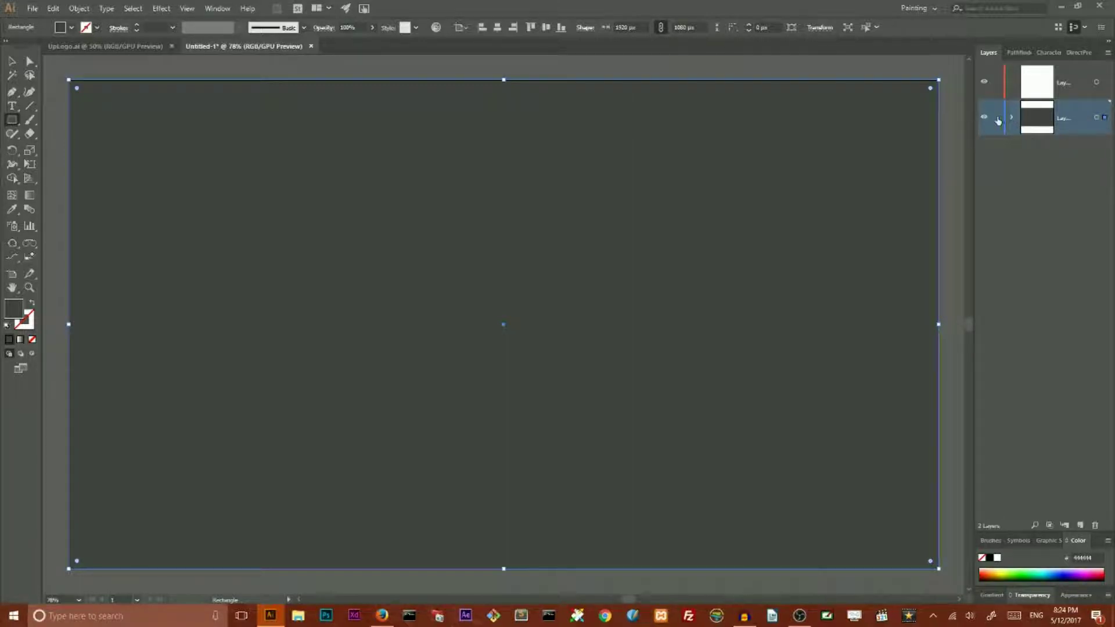
left_click(998, 119)
Show rulers and place a horizontal line in the upper artboard on the top layer
key("ctrl+r")
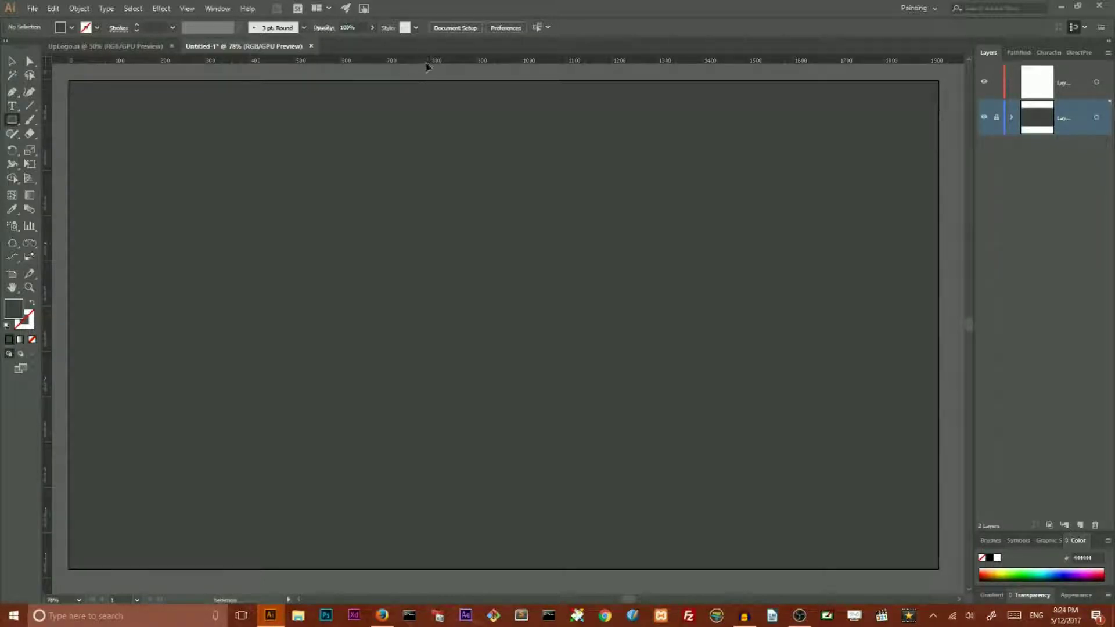
left_click(1087, 88)
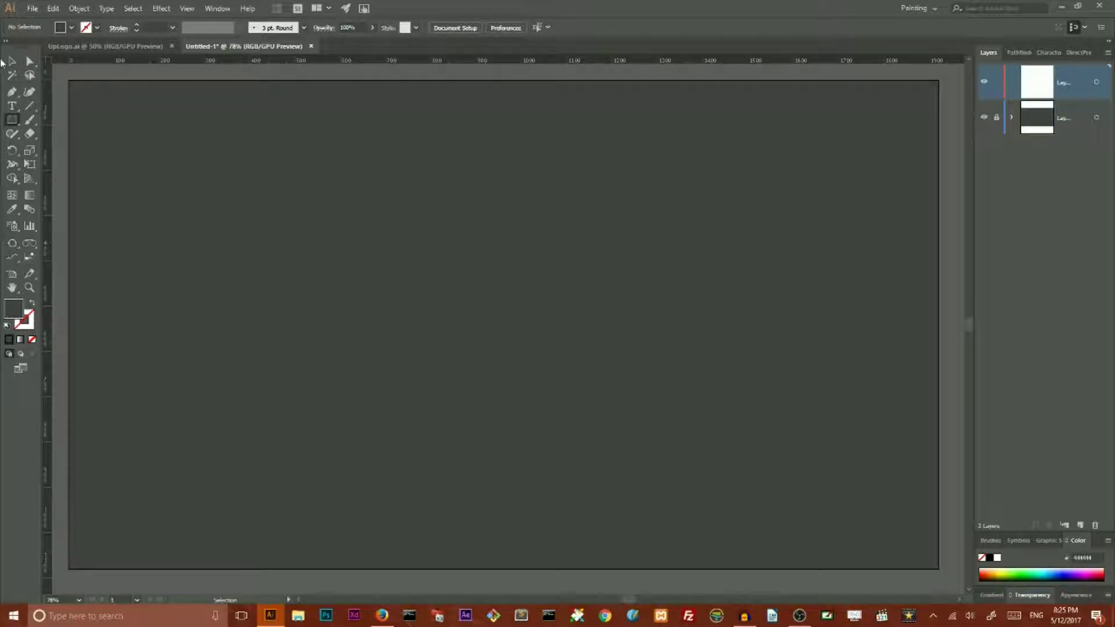
left_click(11, 61)
left_click_drag(388, 383, 405, 254)
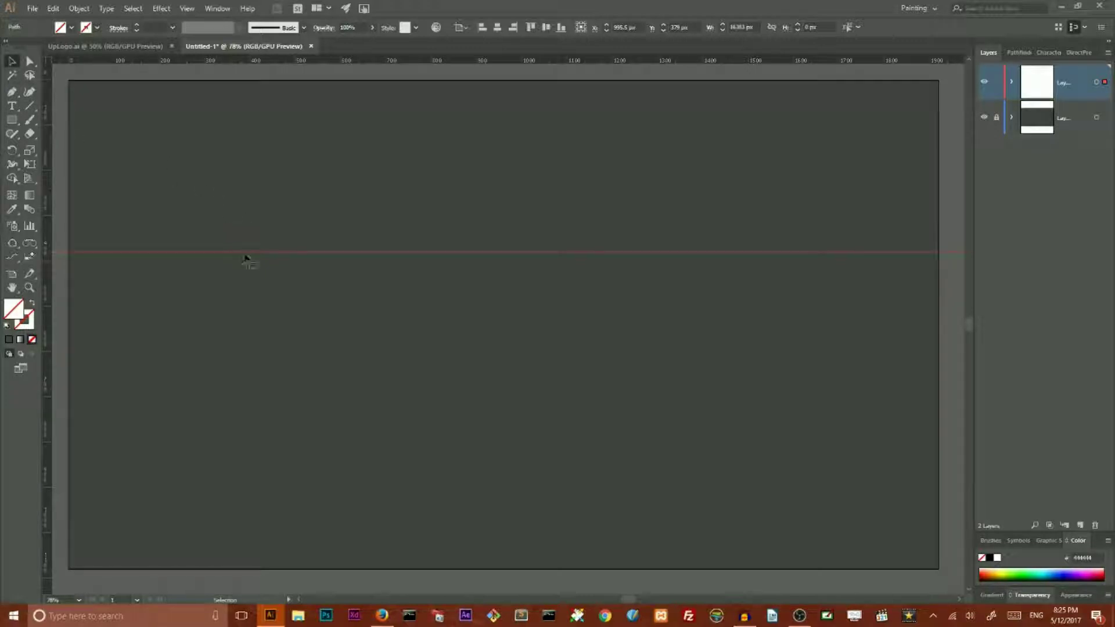
Use Move to copy the line with 0 horizontal and -41 vertical offset
double_click(12, 62)
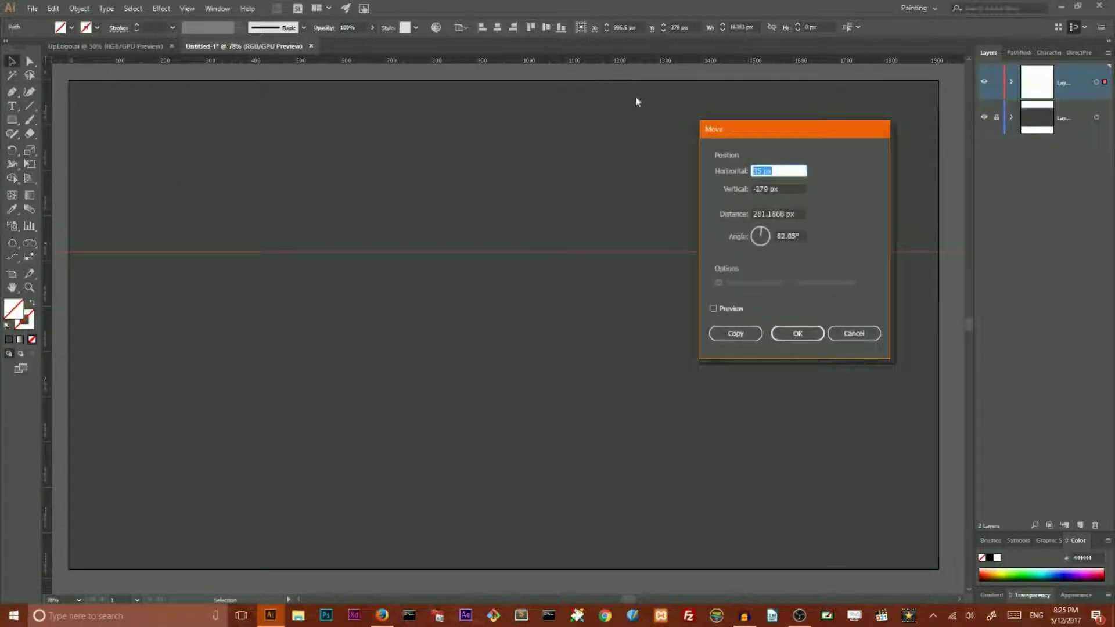
left_click_drag(748, 135, 441, 172)
key("BackSpace")
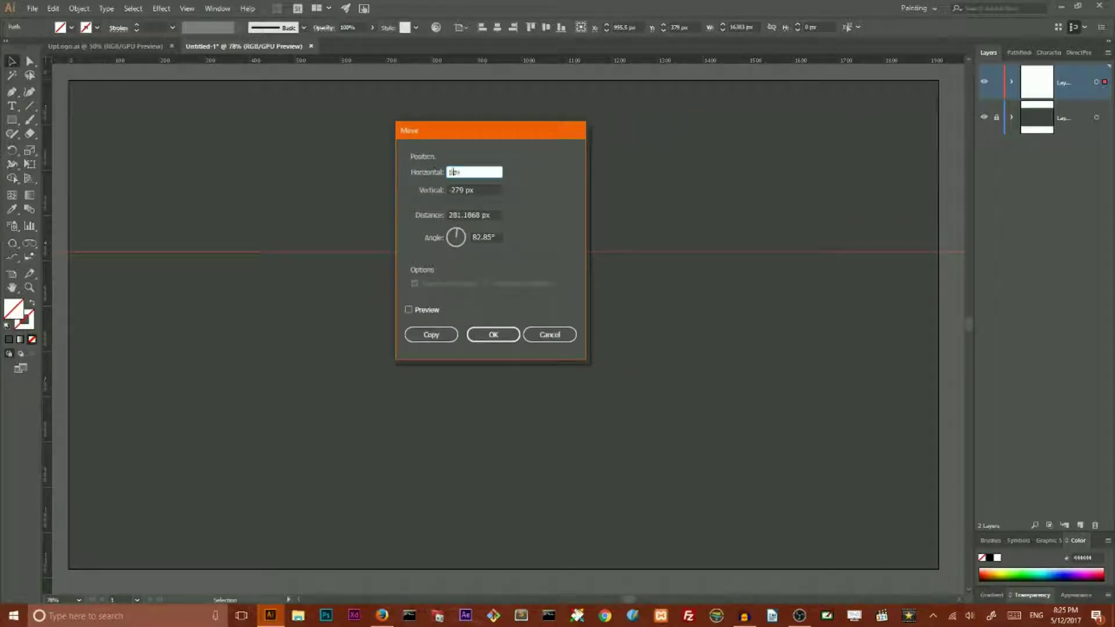
key("Tab")
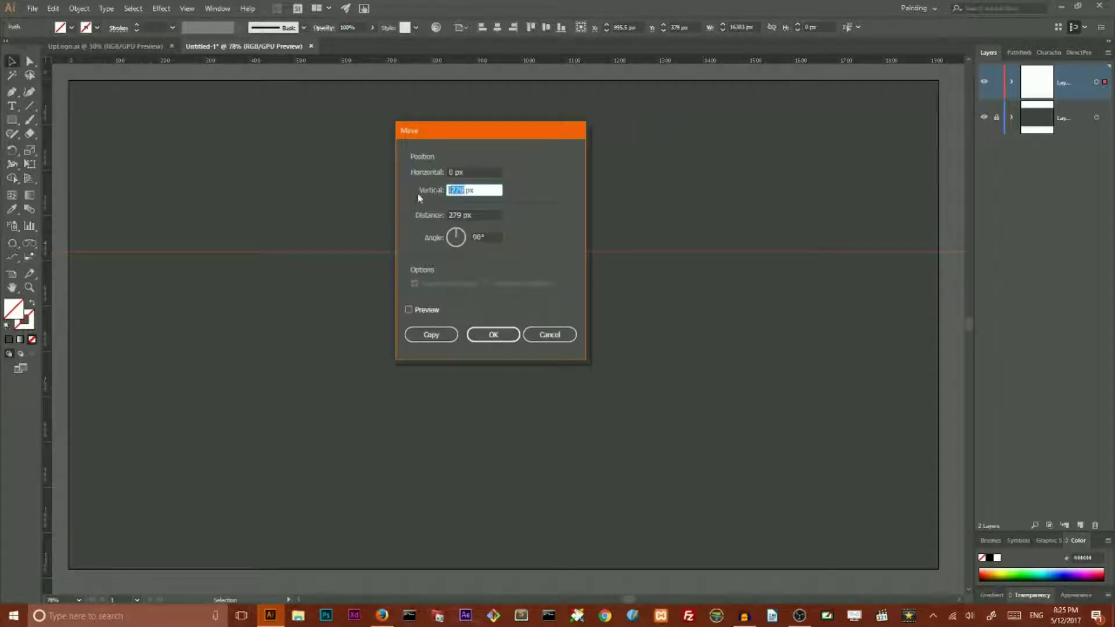
key("BackSpace")
type("-41")
left_click(444, 336)
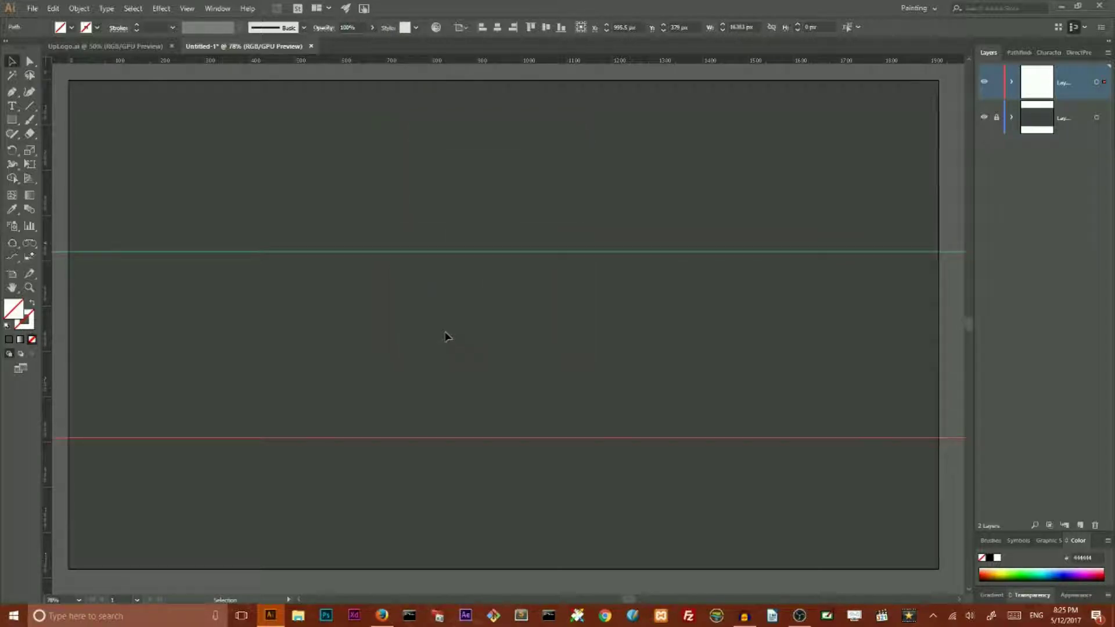
Turn both lines into guides, lock their layer, and add a third layer
key("ctrl+a")
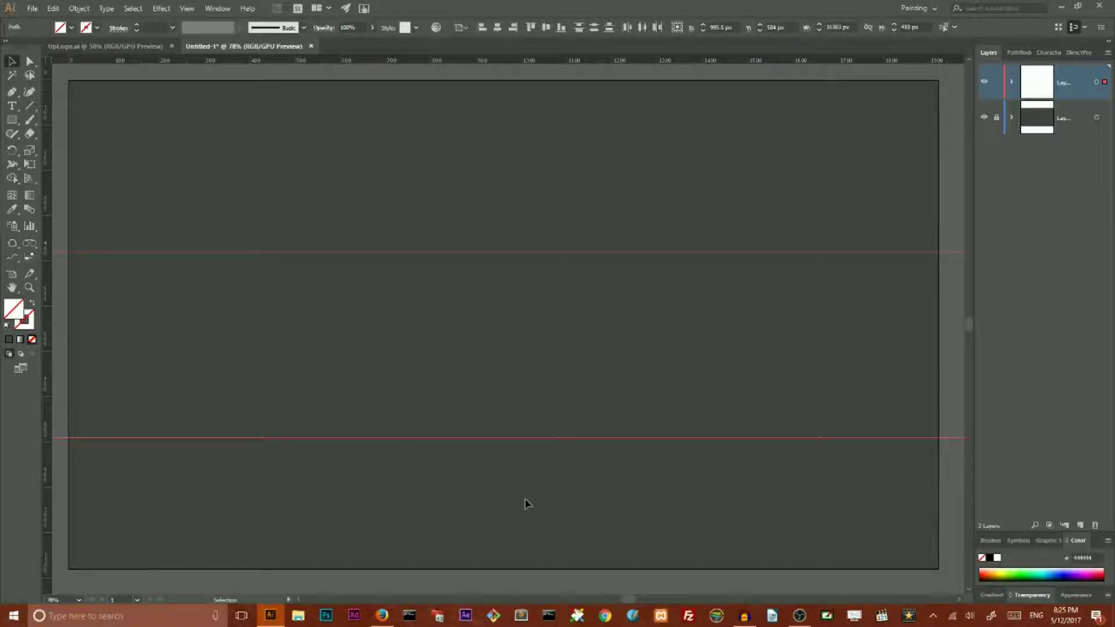
left_click(997, 83)
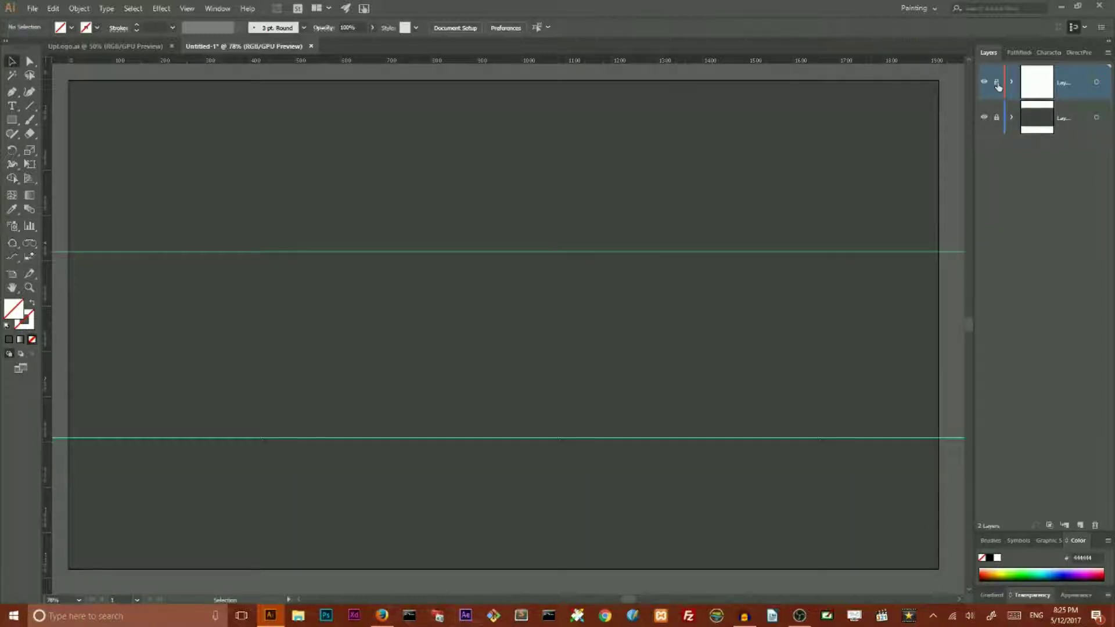
left_click(1081, 525)
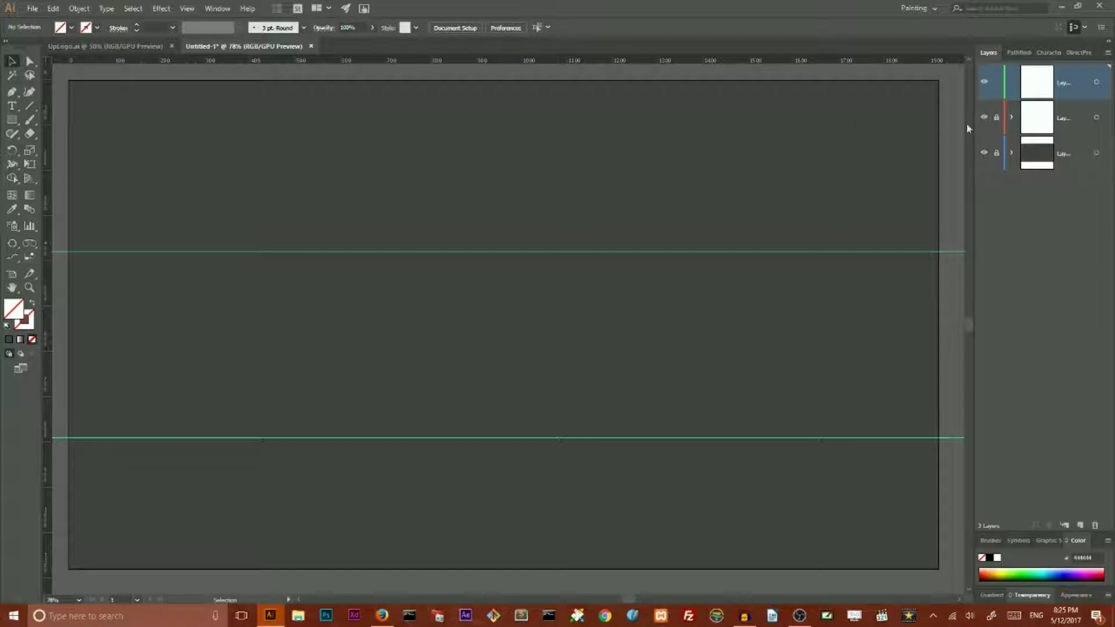
Create a 280 × 560 px rounded rectangle with the Rounded Rectangle tool
left_click(11, 119)
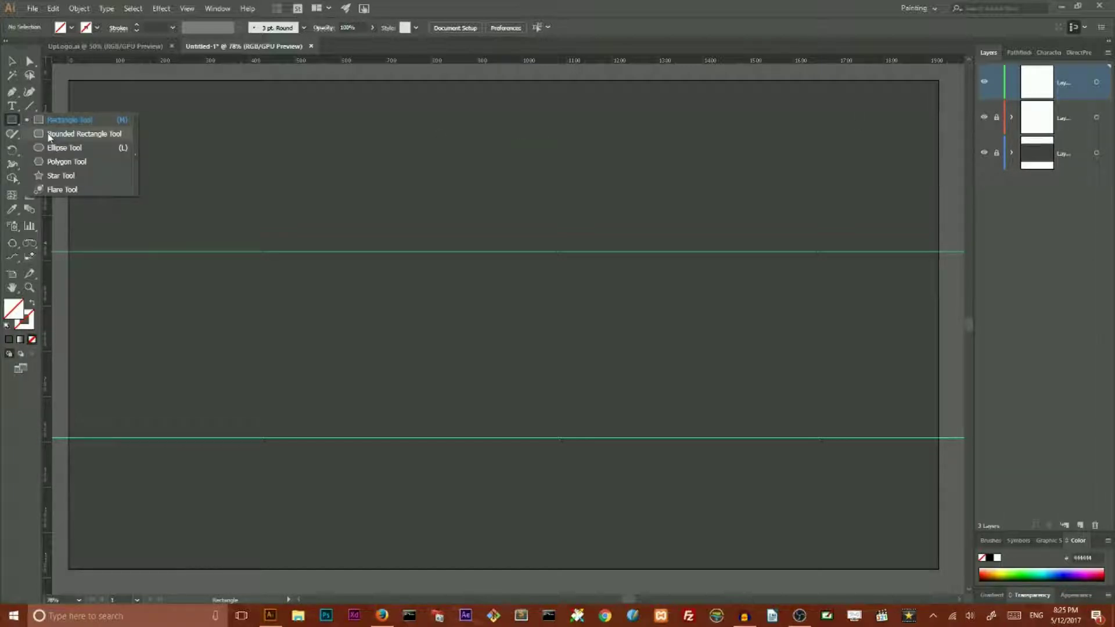
left_click(49, 137)
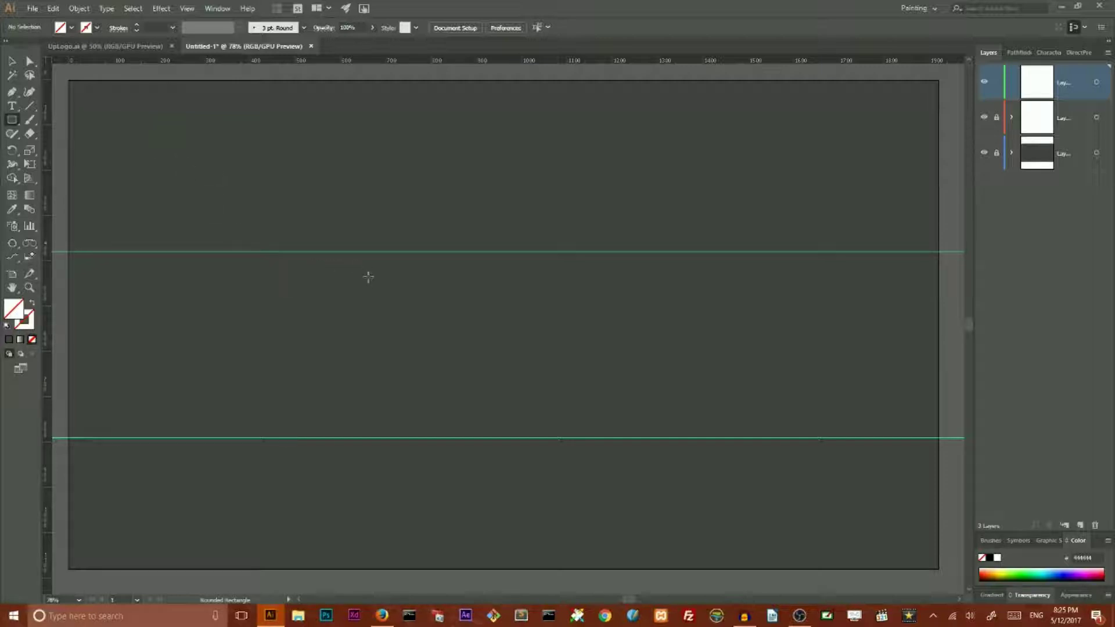
left_click(424, 265)
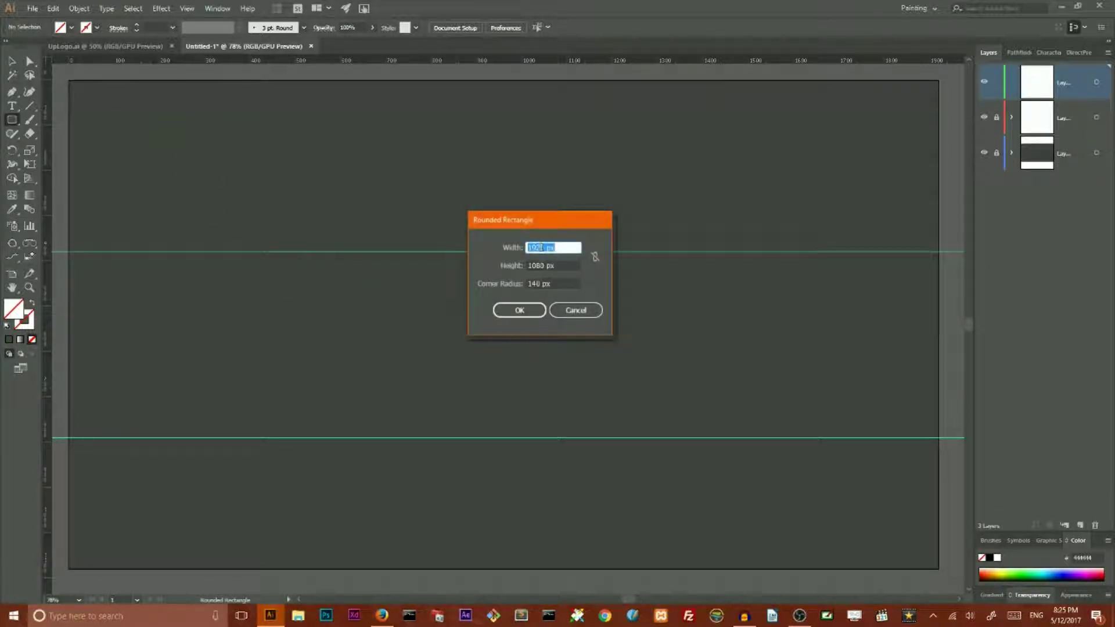
type("280")
double_click(537, 266)
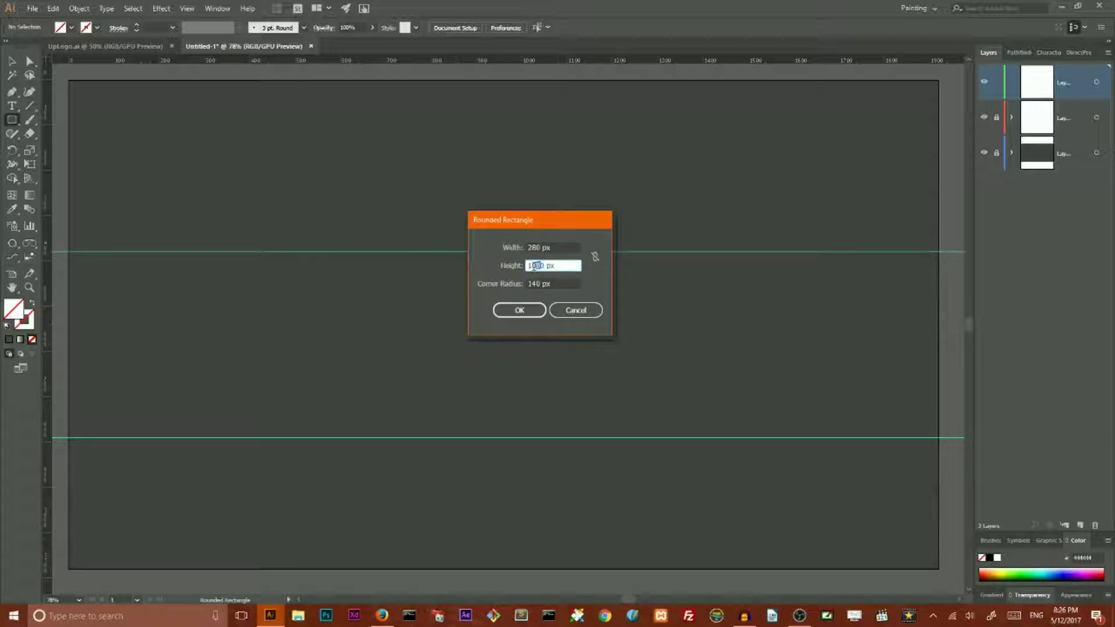
left_click_drag(546, 265, 522, 269)
key("BackSpace")
type("560")
left_click(519, 311)
Move the capsule so its bottom rests on the lower guide
left_click(11, 60)
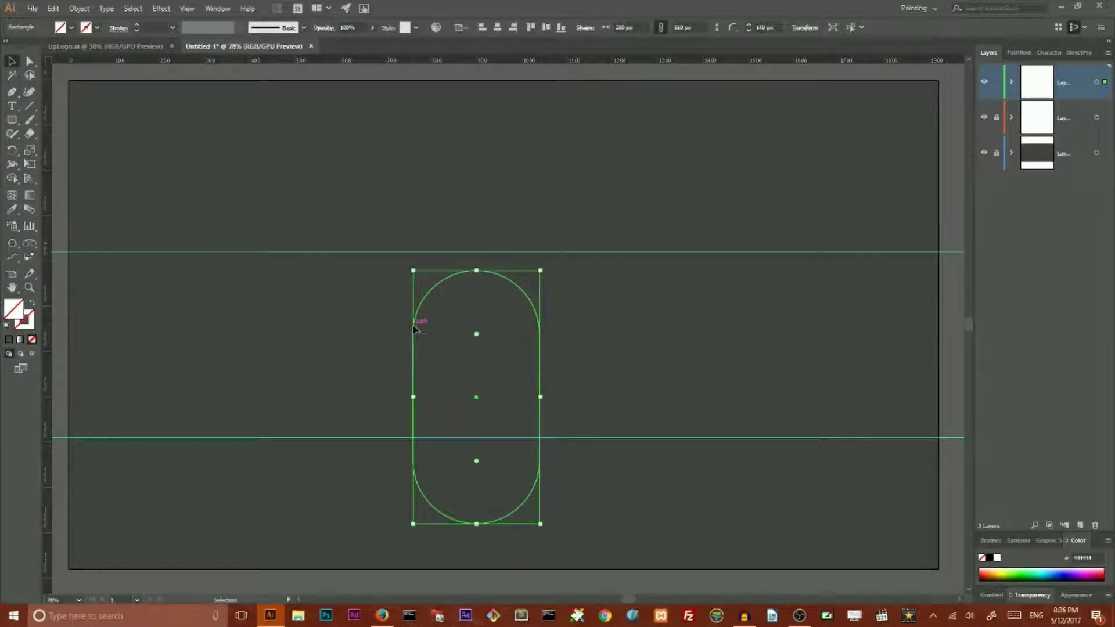
left_click_drag(419, 319, 319, 238)
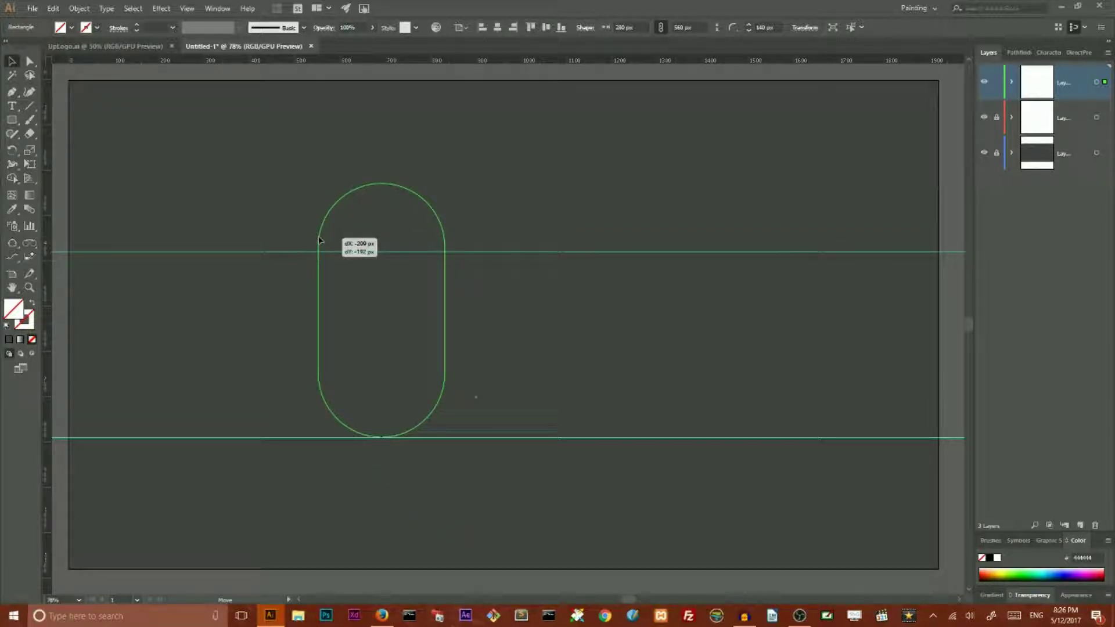
left_click_drag(319, 240, 319, 240)
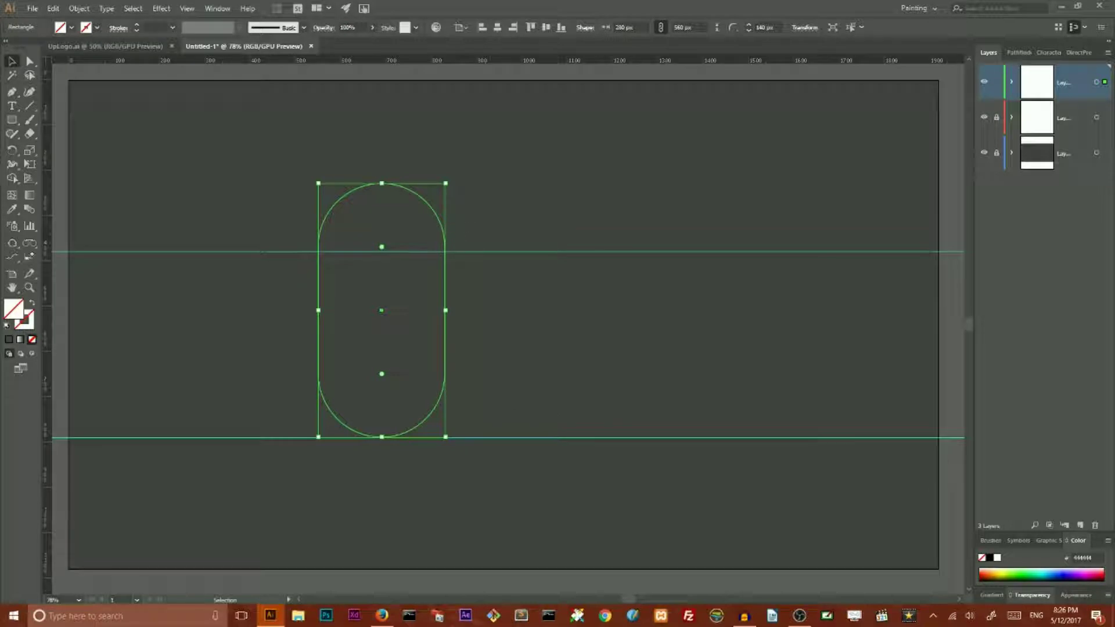
left_click(26, 325)
Give the capsule a white FFFFFF stroke with a 60 pt weight
double_click(26, 326)
left_click_drag(590, 292, 530, 239)
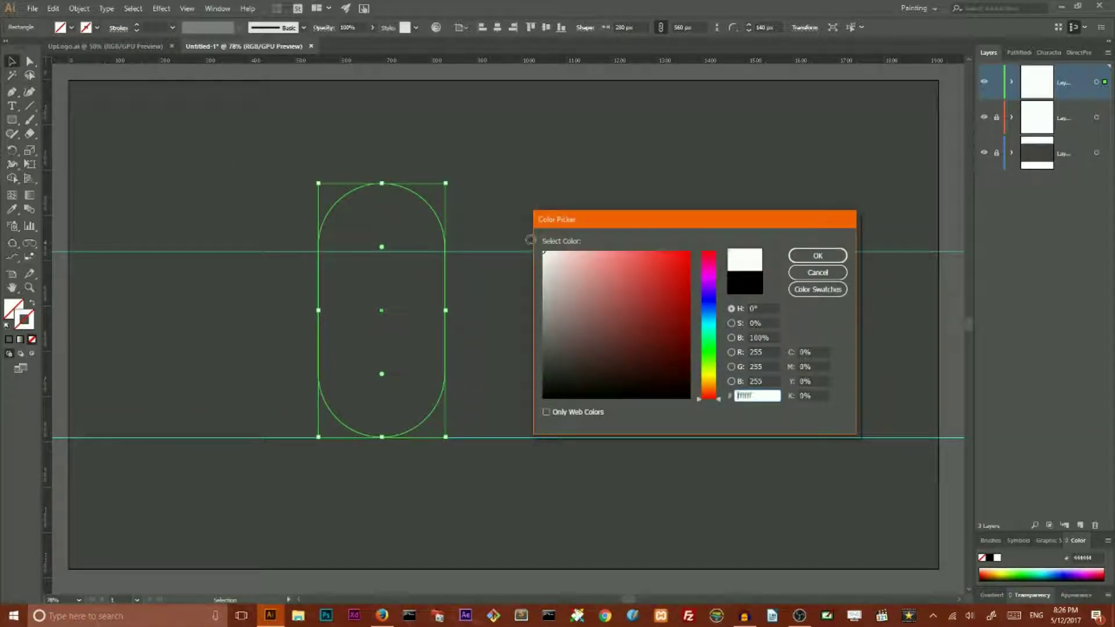
left_click(816, 257)
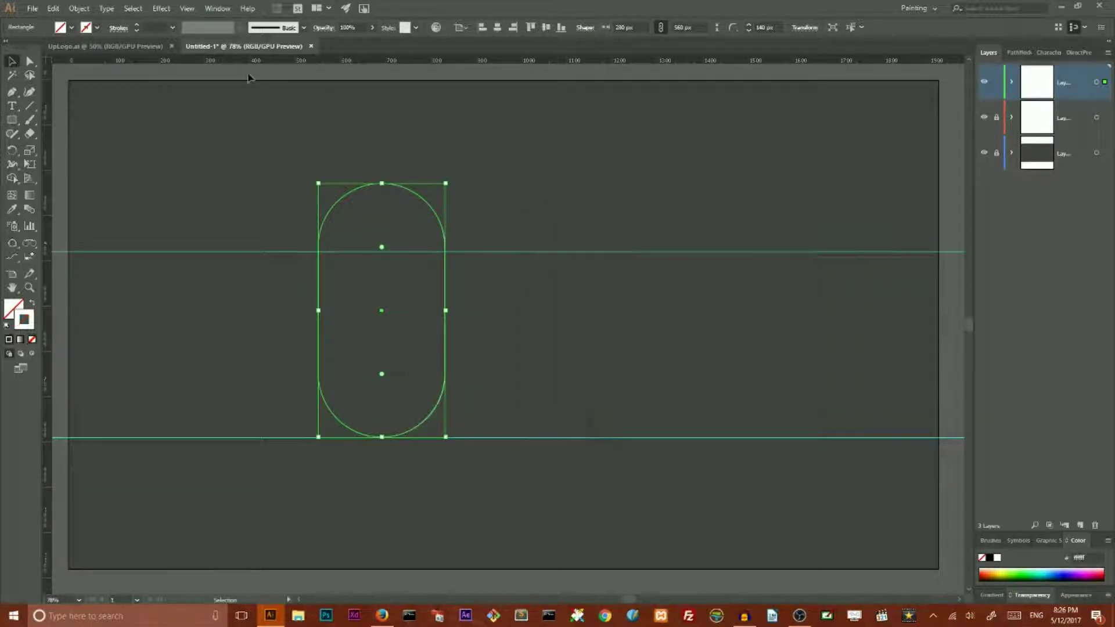
left_click(138, 25)
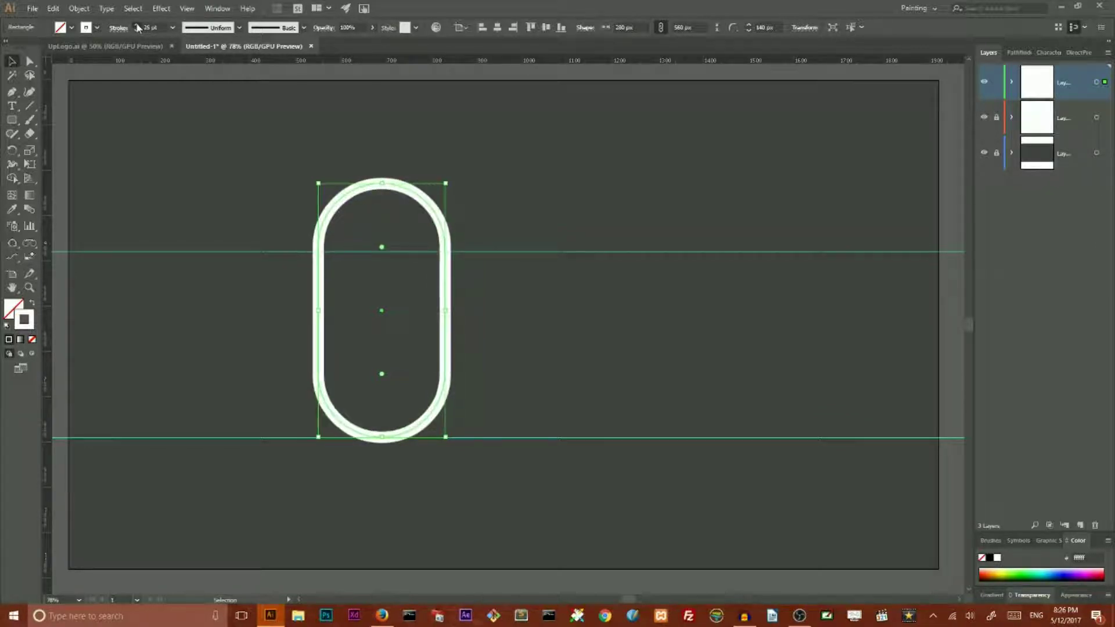
left_click_drag(137, 26, 137, 30)
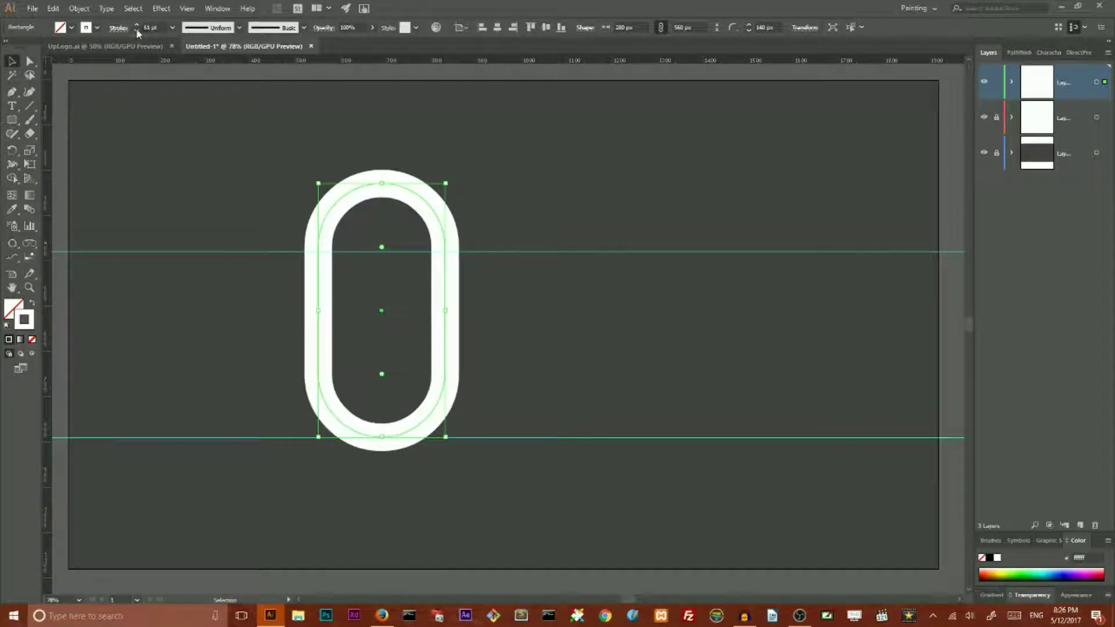
left_click(219, 130)
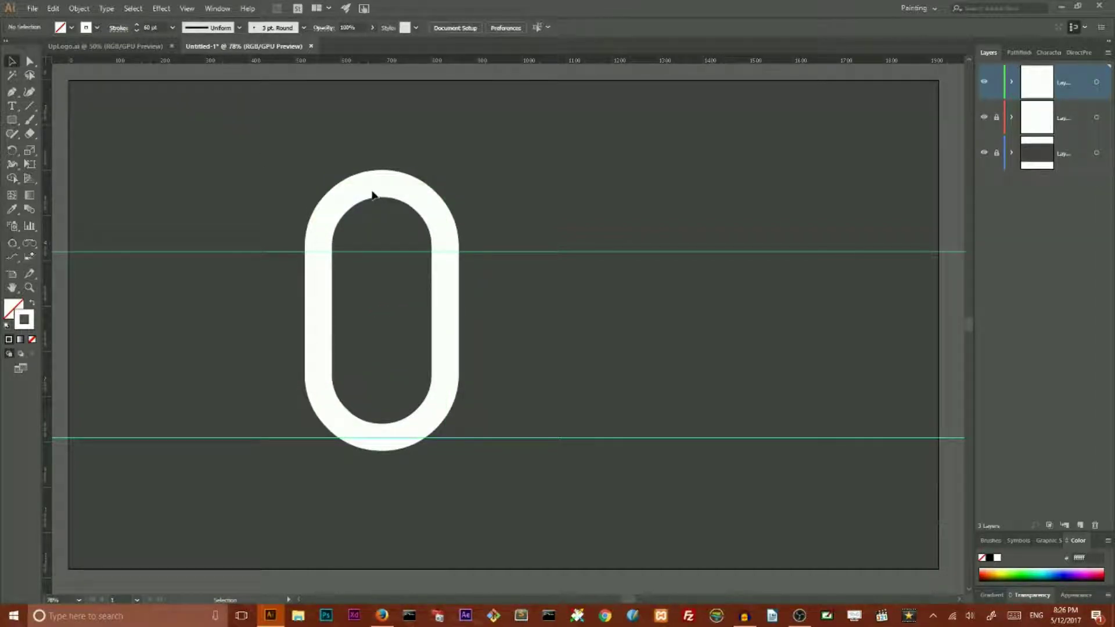
left_click(362, 187)
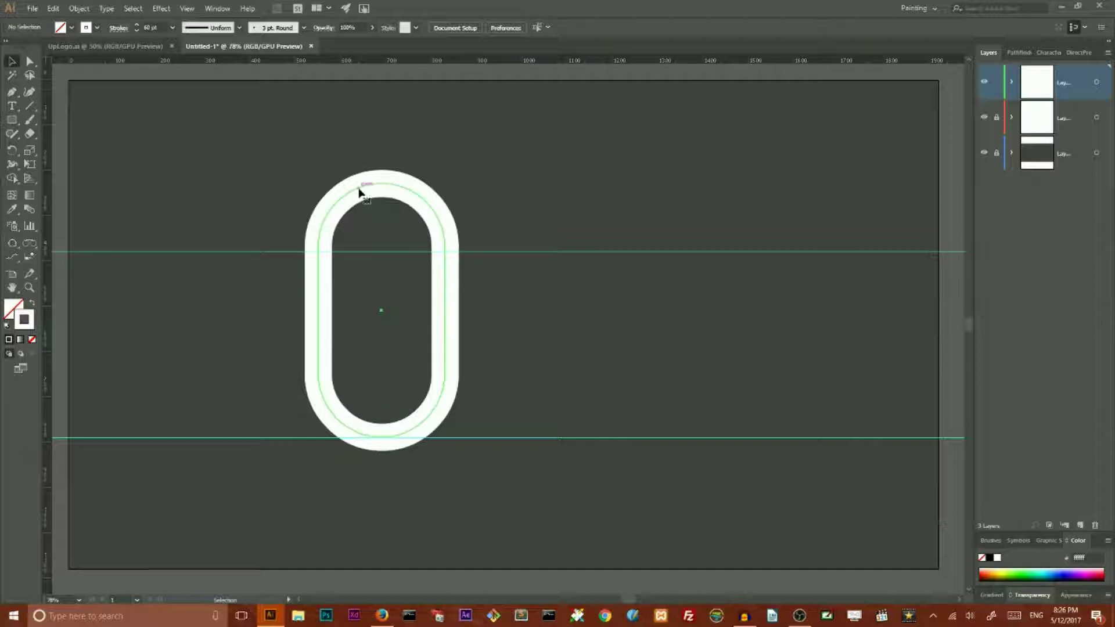
Cut both capsule sides at the upper guide with Scissors and delete the top arc
left_click(30, 134)
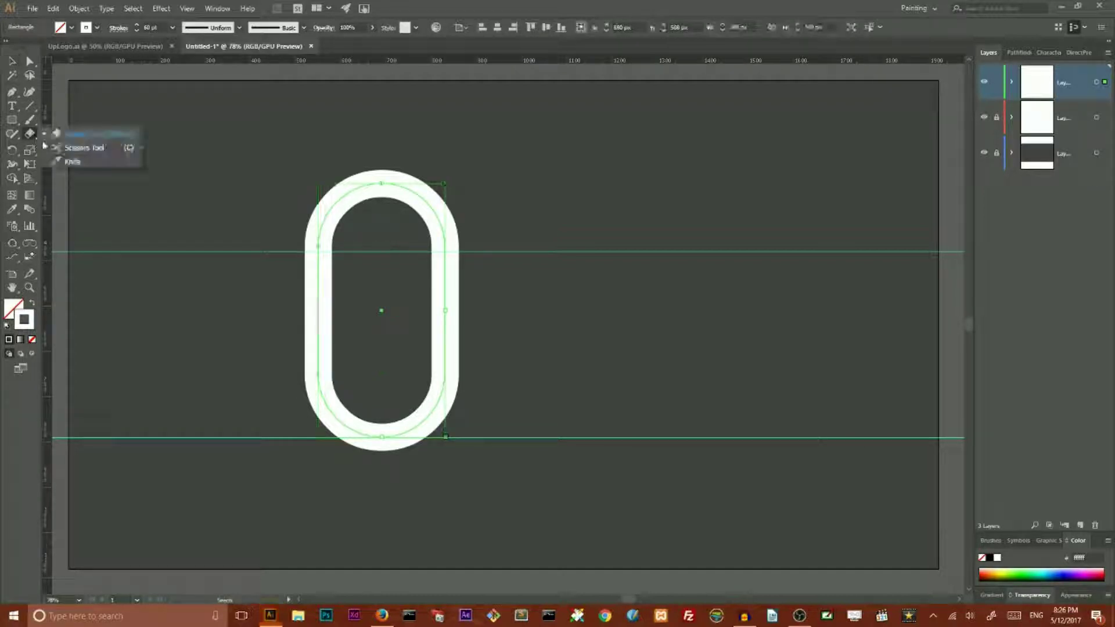
left_click(81, 148)
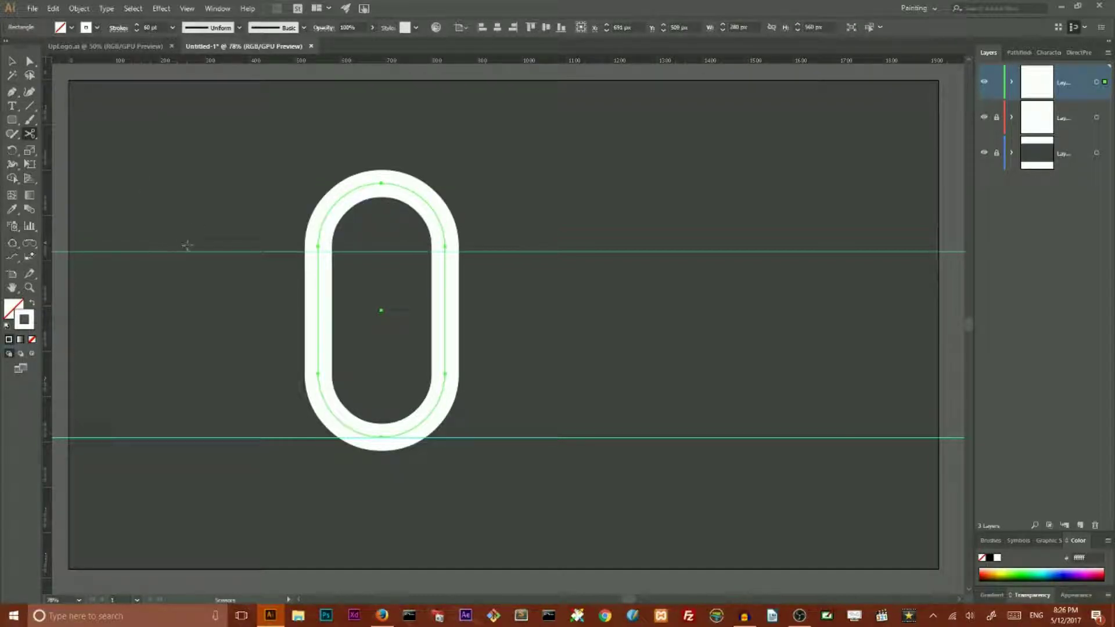
left_click(319, 251)
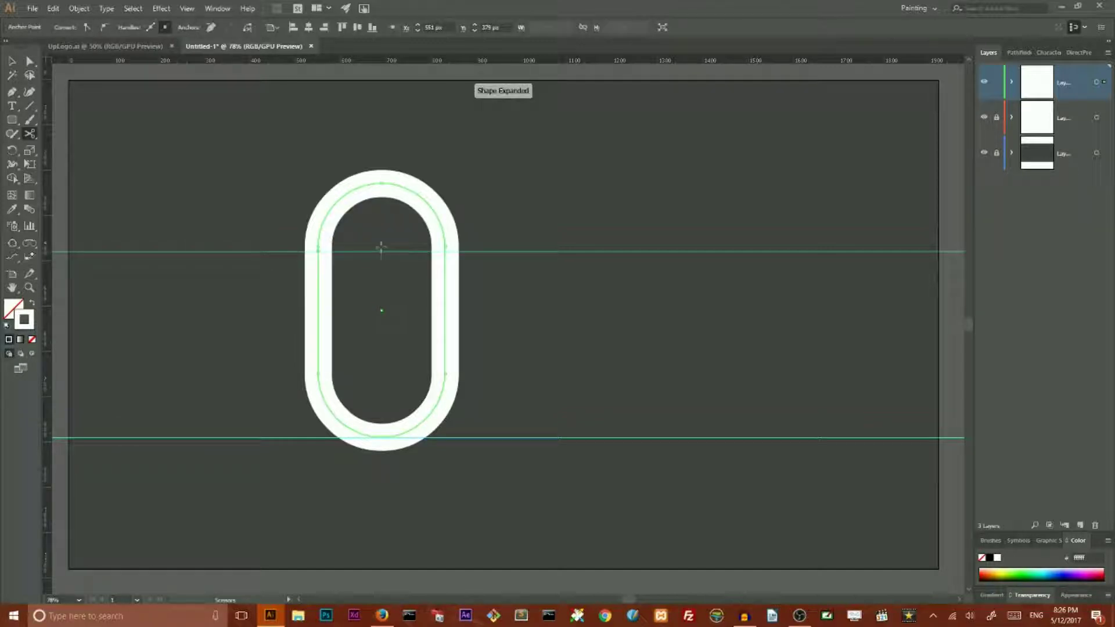
left_click(445, 251)
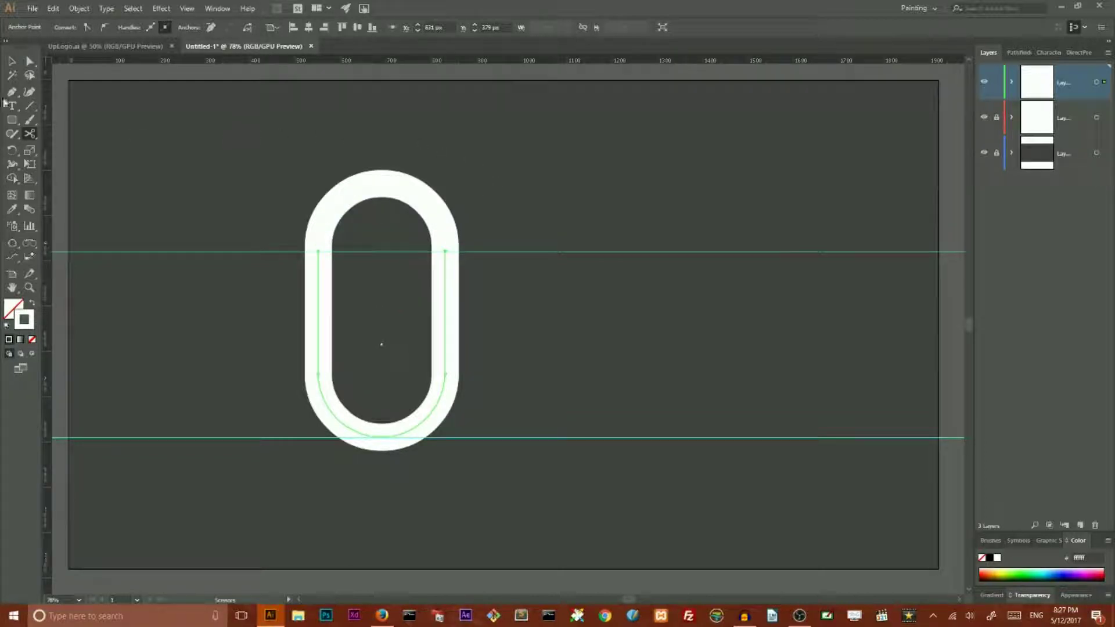
left_click(12, 60)
key("ctrl+alt+bracketright")
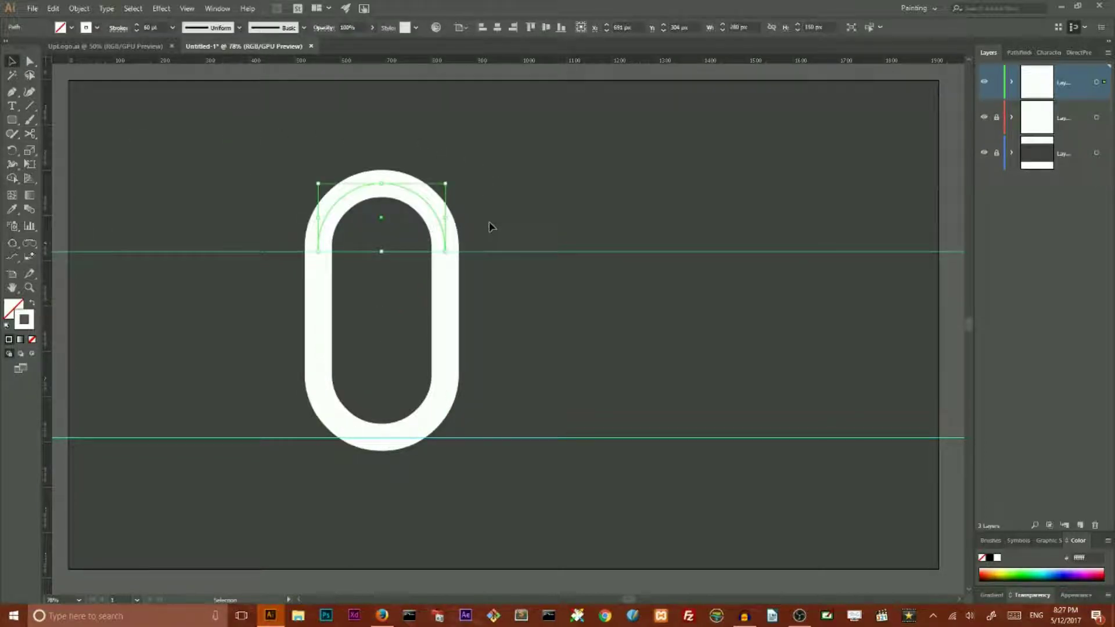
key("Delete")
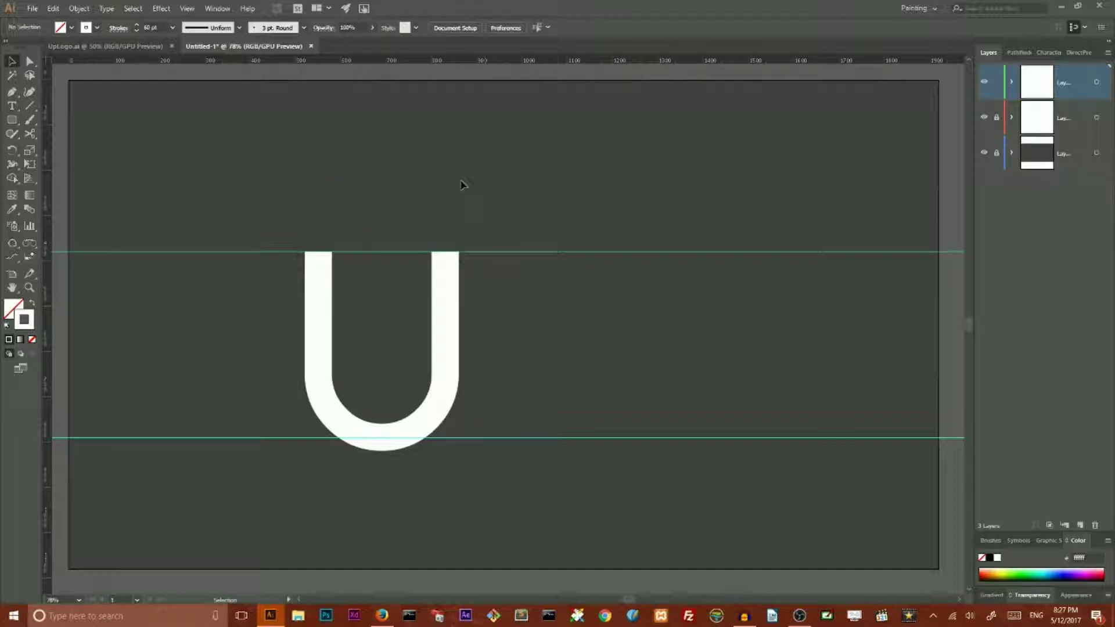
Apply Round Cap to the U path's stroke in the Stroke panel
left_click(320, 289)
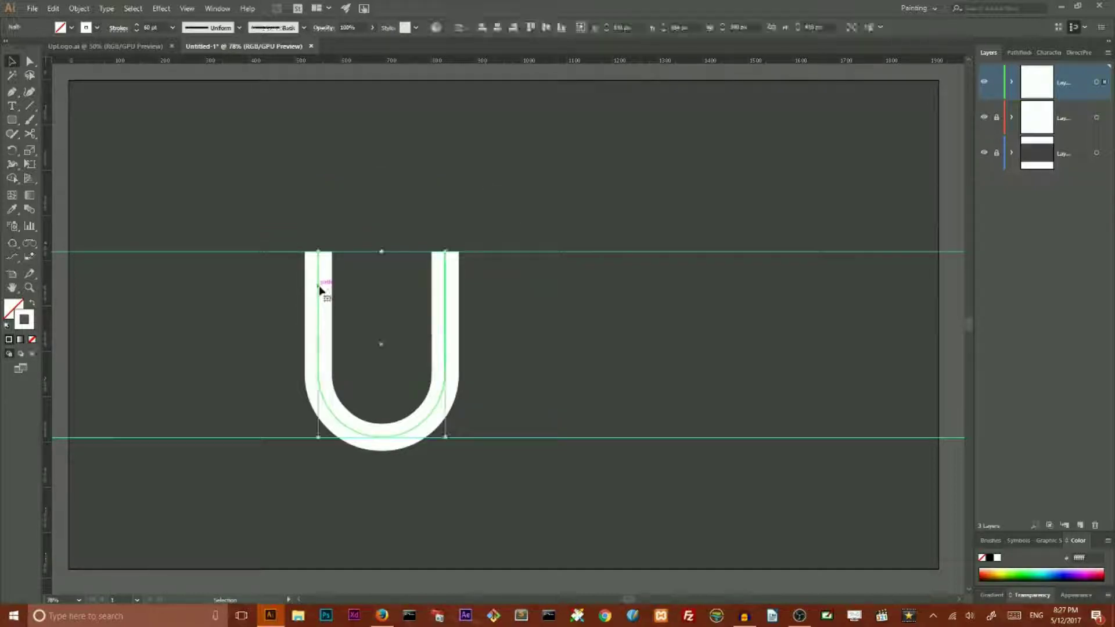
left_click(79, 8)
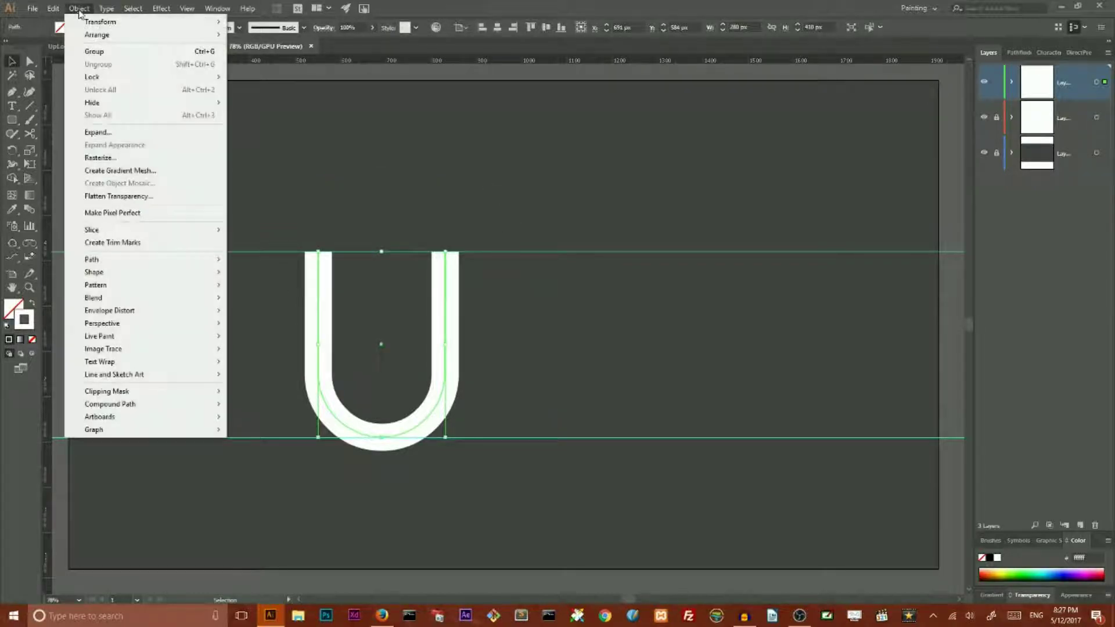
left_click(80, 8)
left_click(119, 27)
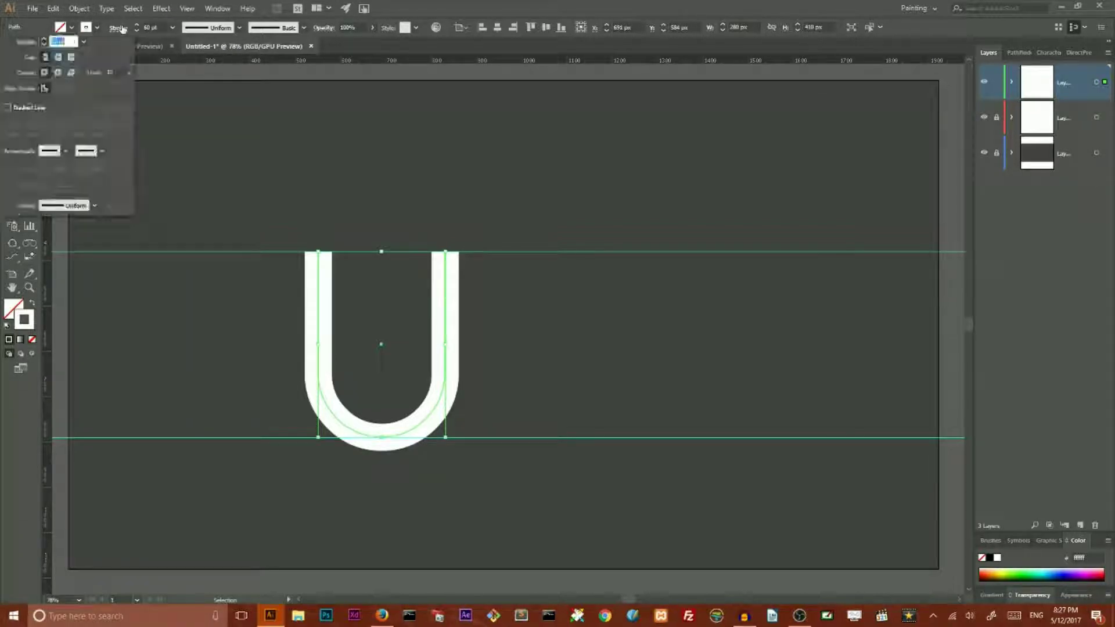
left_click(58, 61)
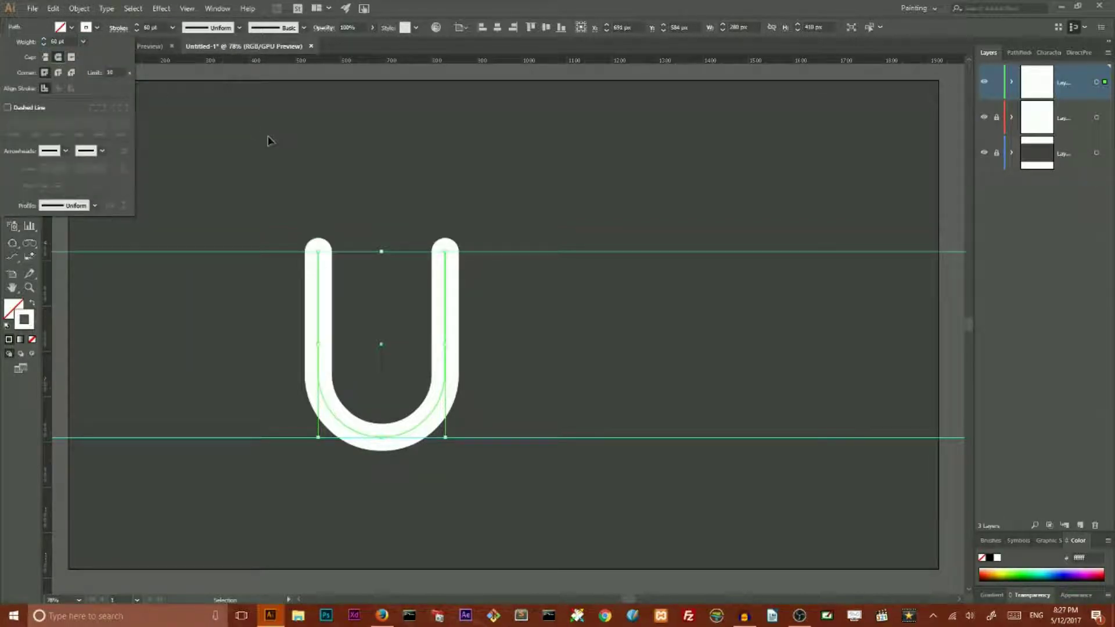
left_click(30, 60)
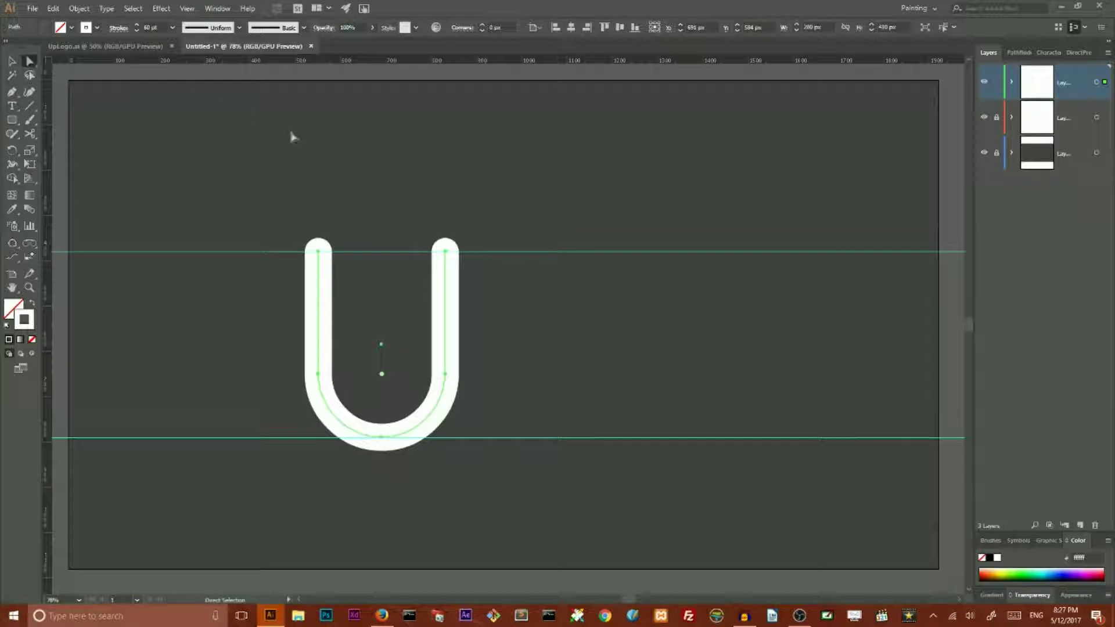
left_click(391, 209)
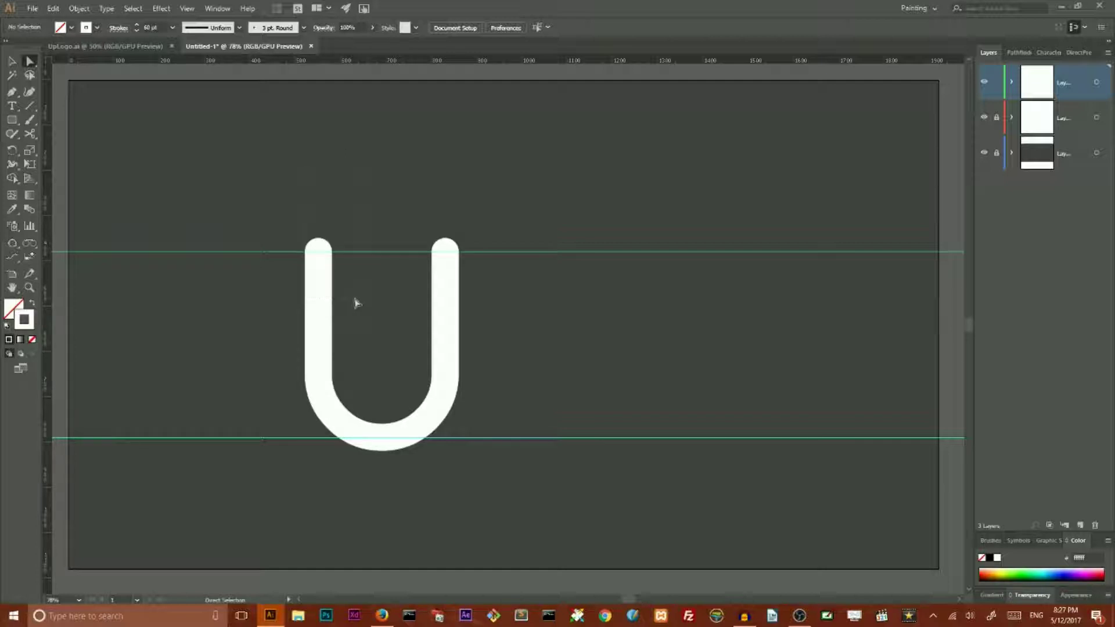
Nudge the left stem's top anchor down and the right stem's top anchor up past the upper guide
key("ctrl+a")
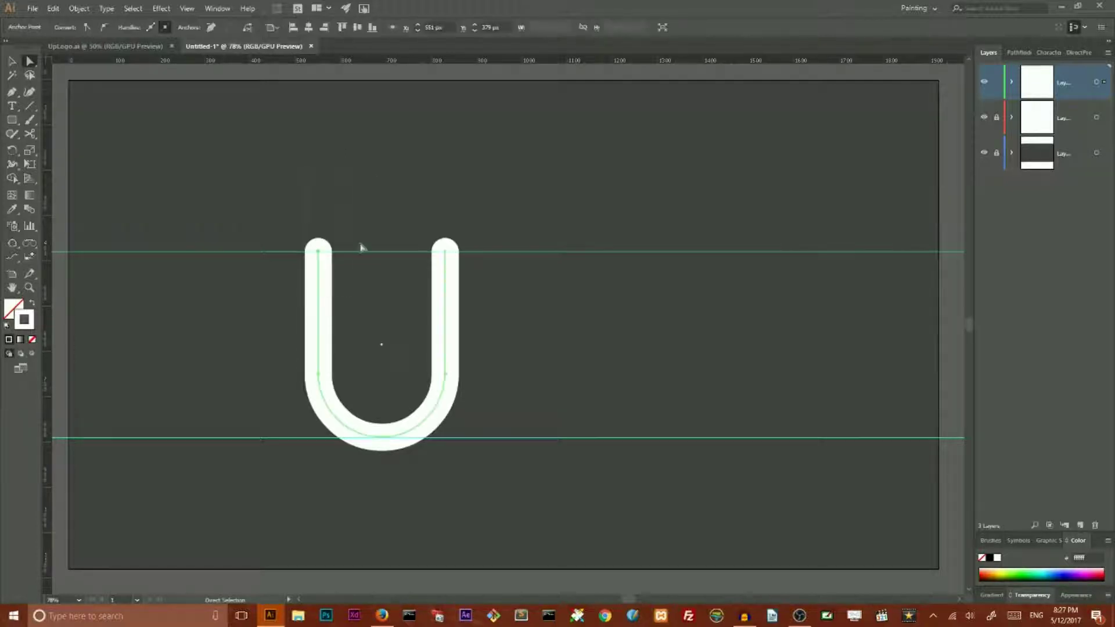
key("Down")
key("Down")
key("Down")
key("Down")
key("Down")
key("Down")
key("Down")
key("Down")
key("Down")
key("Down")
key("Down")
key("Down")
key("Down")
key("Down")
key("Down")
key("Down")
key("Down")
key("Down")
key("Down")
key("Down")
key("Down")
key("Down")
key("Down")
key("Down")
key("Down")
key("Down")
key("Down")
key("Down")
key("Down")
key("Down")
key("Down")
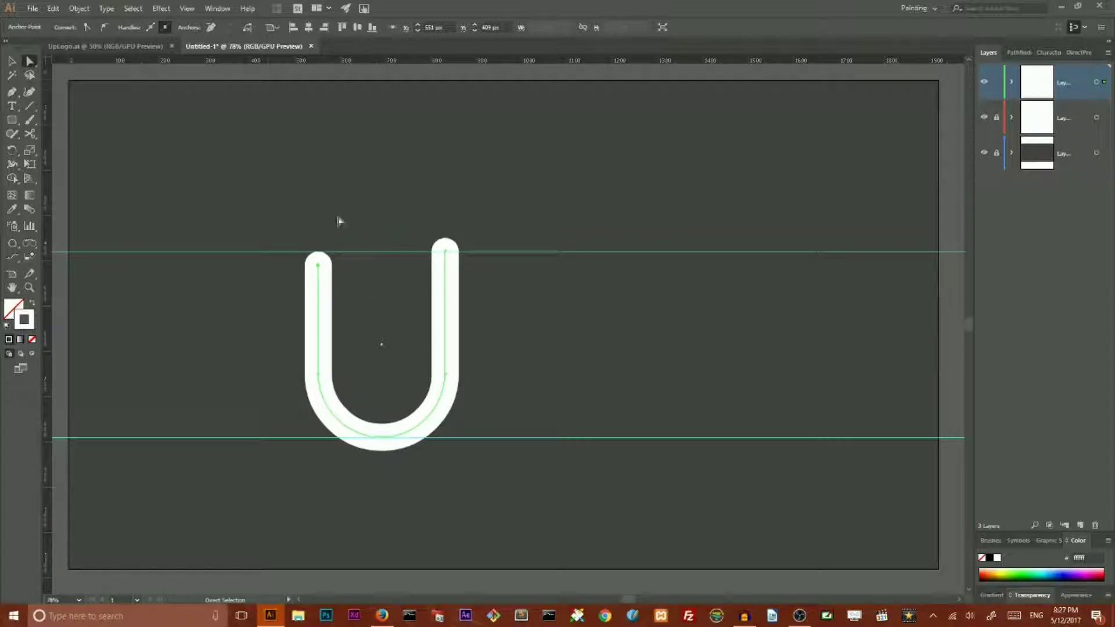
key("Up")
key("Up")
key("Up")
key("Up")
key("Up")
key("Up")
key("Up")
key("Up")
key("Up")
key("Up")
key("Up")
key("Up")
key("Up")
key("Up")
key("Up")
key("Up")
key("Up")
key("Up")
key("Up")
key("Up")
key("Up")
key("Up")
key("Up")
key("Up")
key("Up")
key("Up")
key("Up")
key("Up")
key("Up")
key("Up")
key("Up")
key("Up")
key("Up")
key("Up")
key("Up")
key("Up")
key("Up")
key("Up")
key("Up")
key("Up")
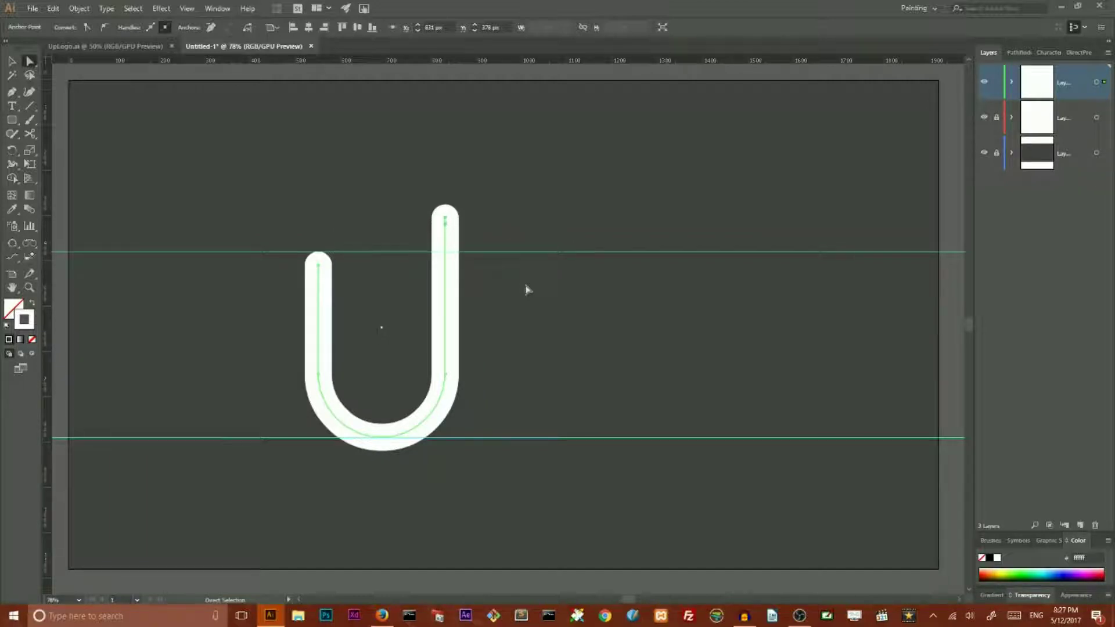
key("Up")
key("Up")
key("Up")
key("Up")
key("Up")
key("Up")
key("Up")
key("Up")
key("Up")
key("Up")
key("Up")
key("Up")
key("Up")
key("Up")
key("Up")
key("Up")
key("Up")
key("Up")
key("Up")
key("Up")
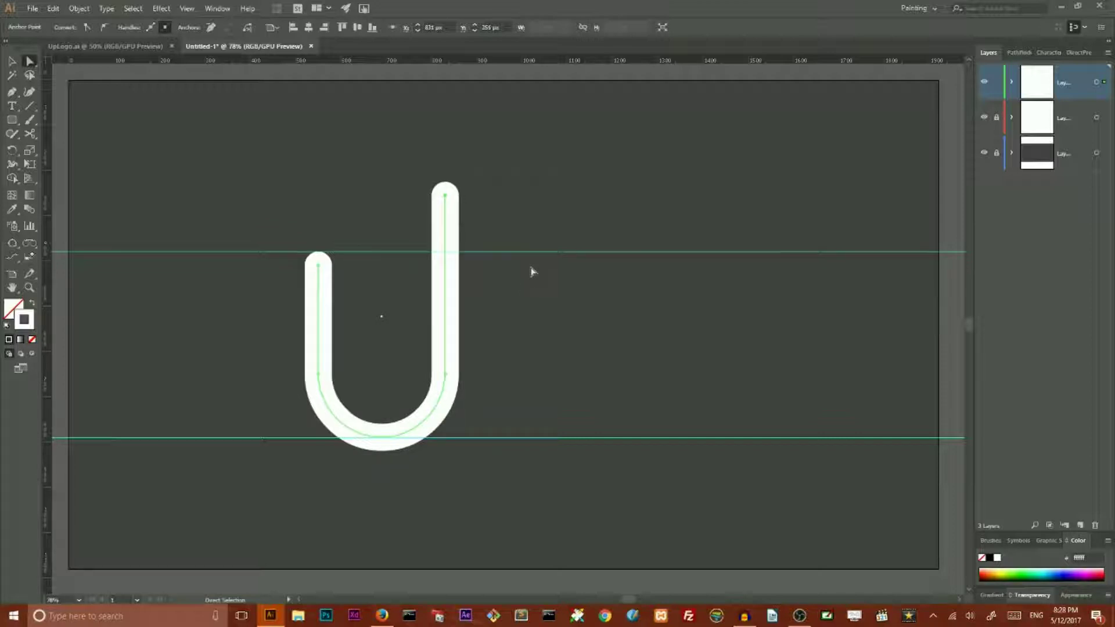
left_click(535, 194)
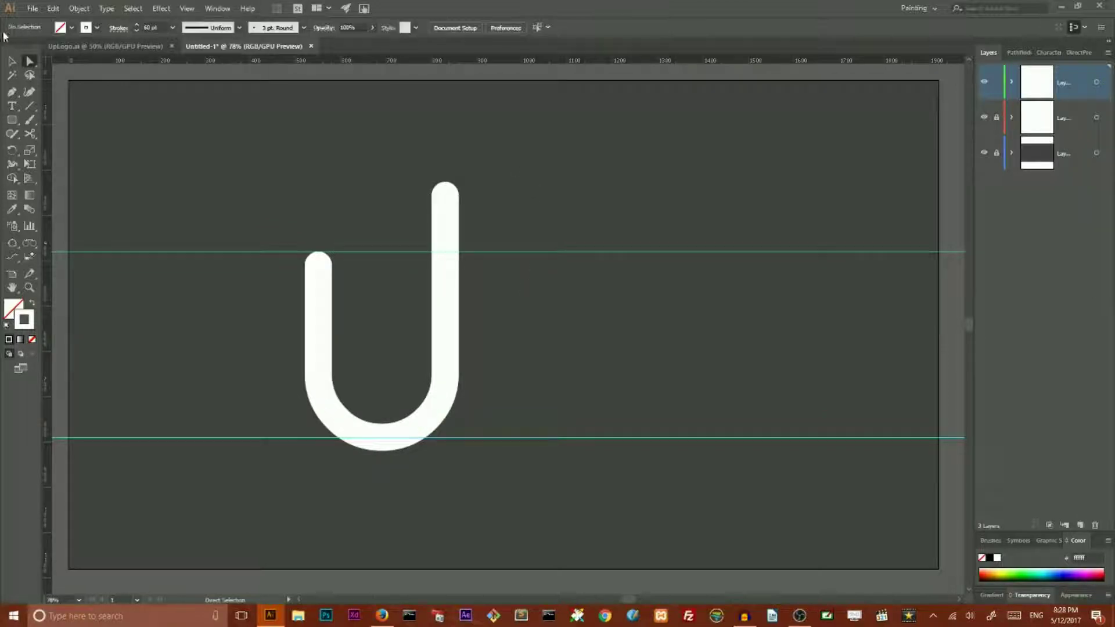
left_click(11, 62)
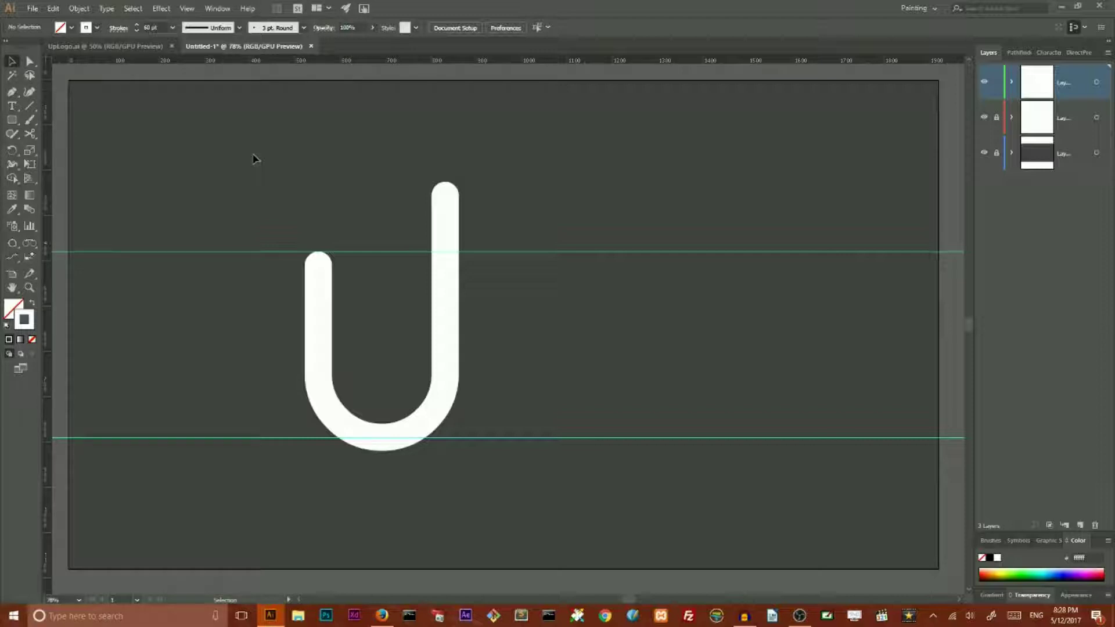
scroll(227, 321, "down", 2)
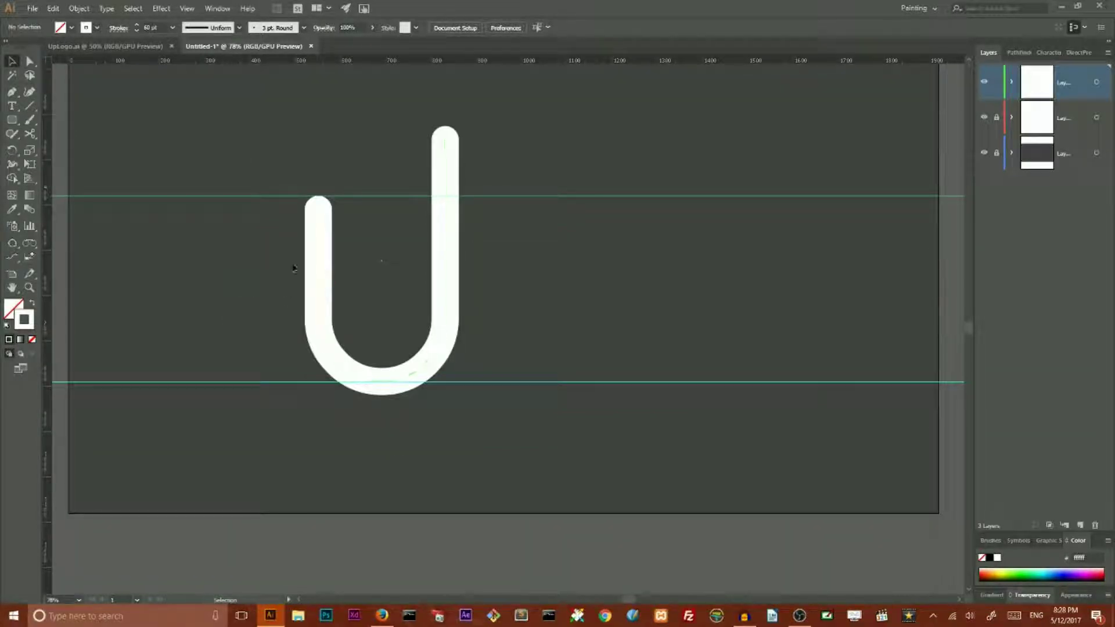
Cut the white U with Scissors at the lower-left of its bottom curve
left_click(318, 268)
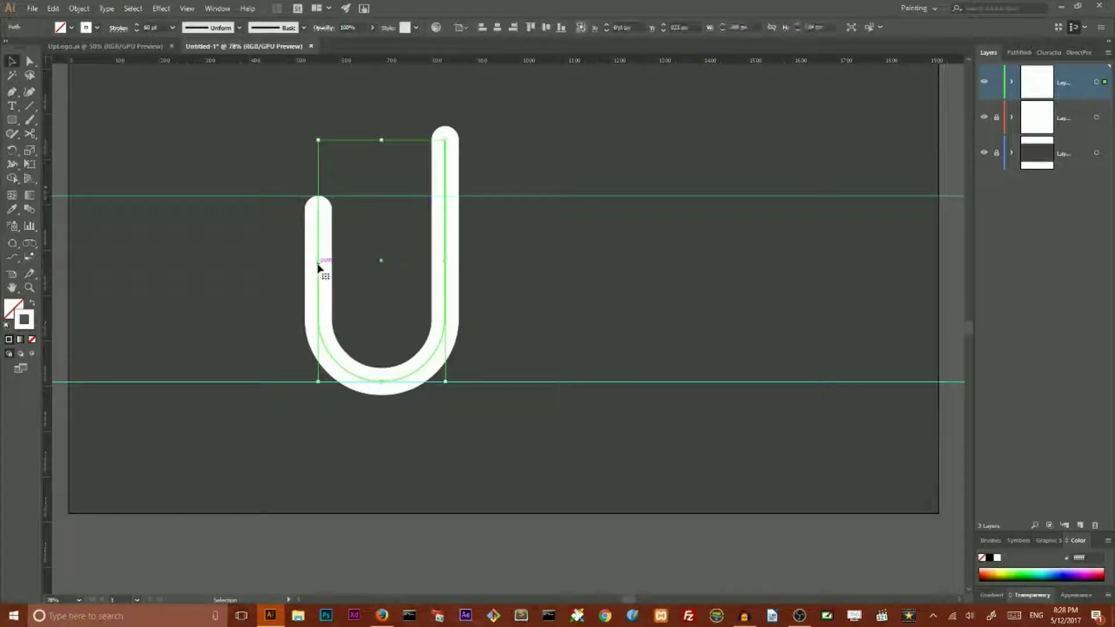
left_click(35, 134)
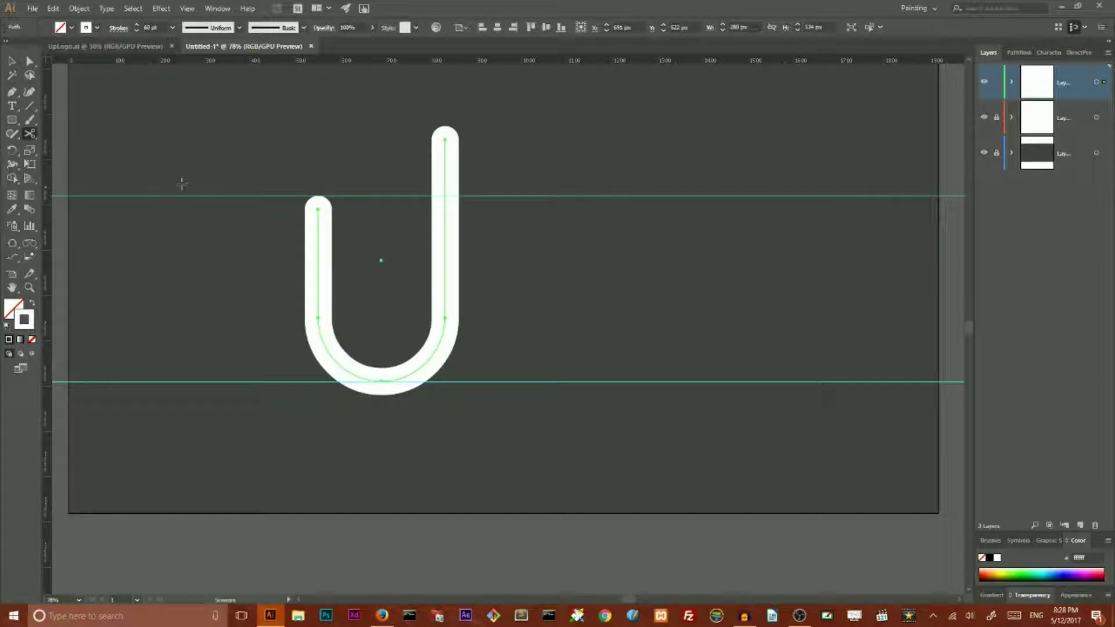
scroll(209, 314, "down", 2)
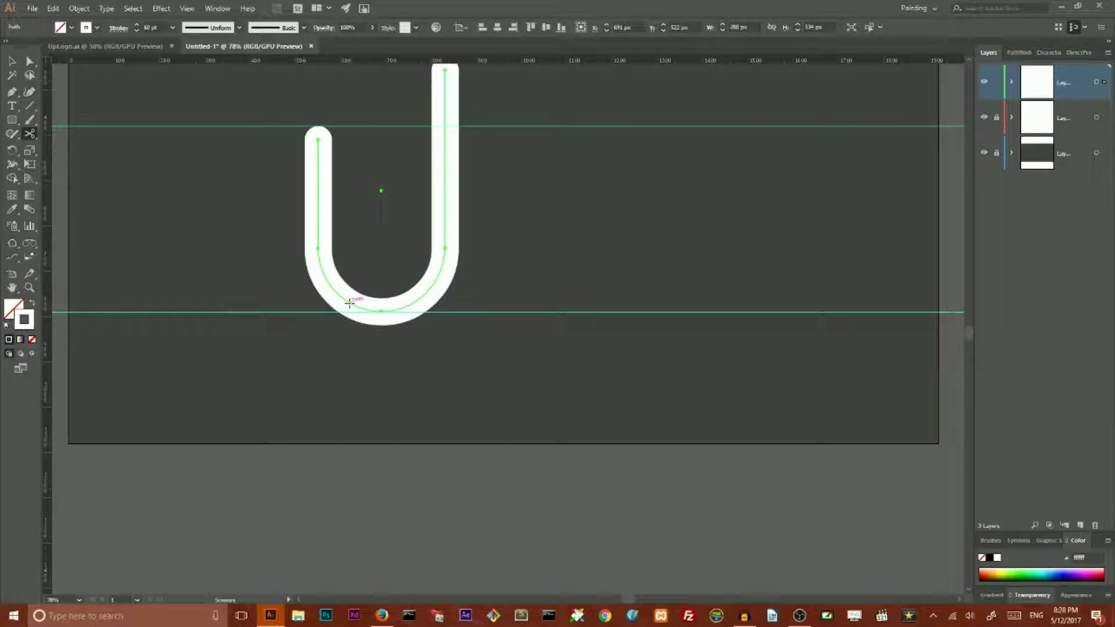
left_click(349, 302)
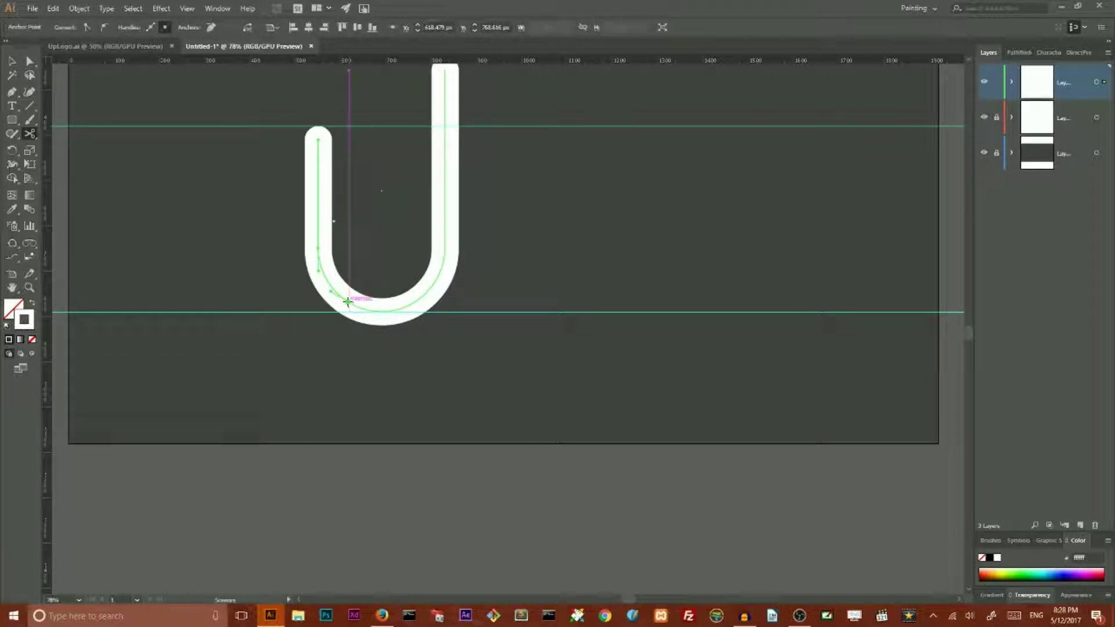
Select the right J-shaped piece and bring up its stroke colour picker
left_click(12, 60)
left_click(209, 175)
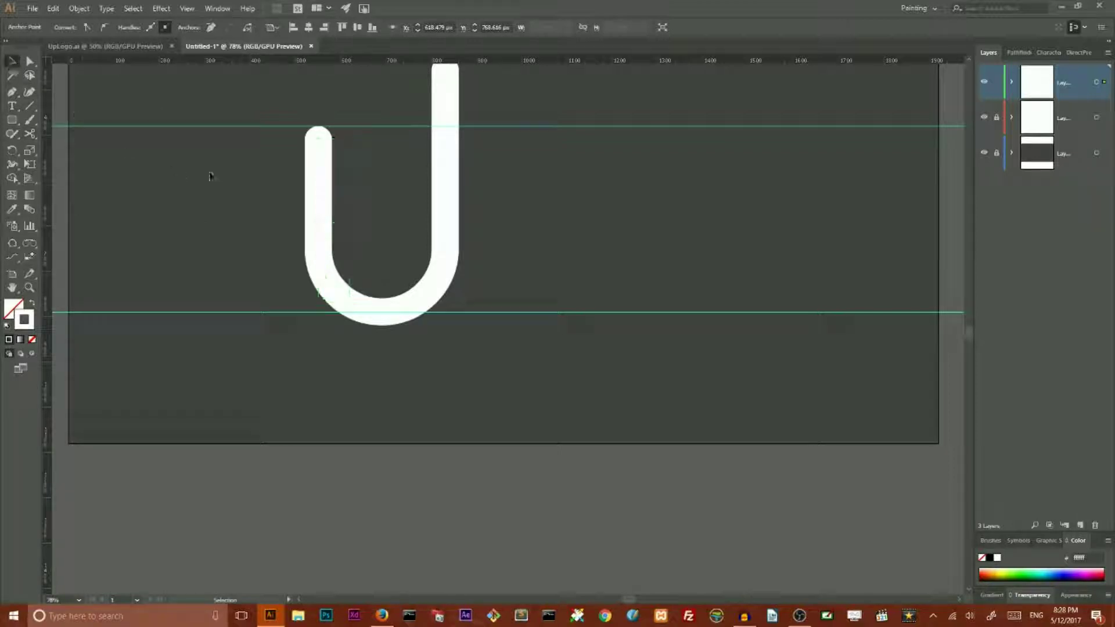
left_click(319, 200)
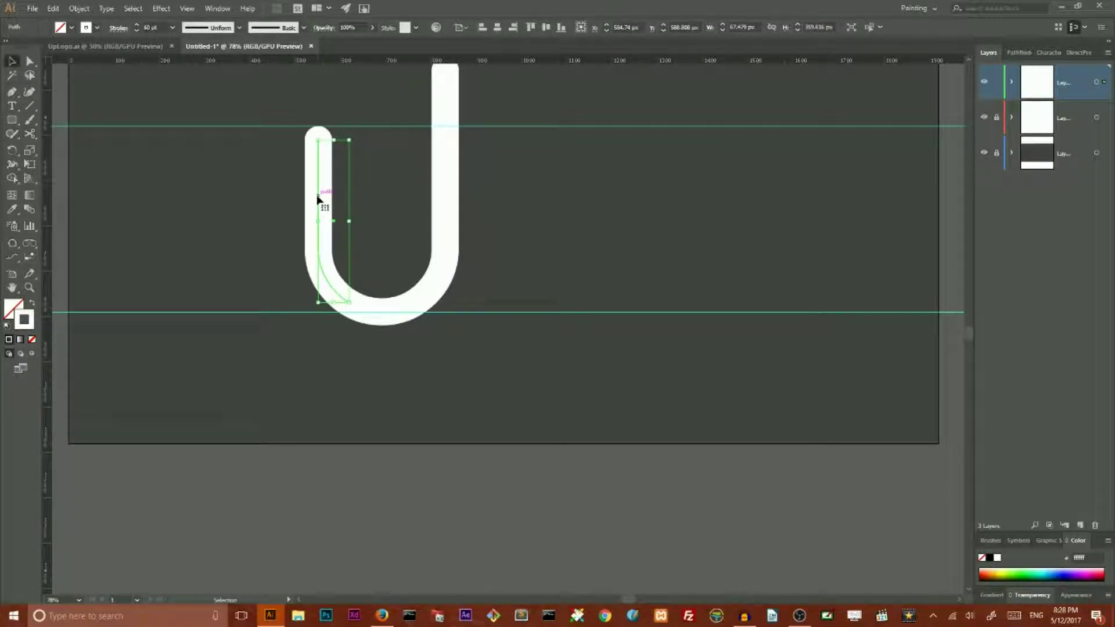
key("Delete")
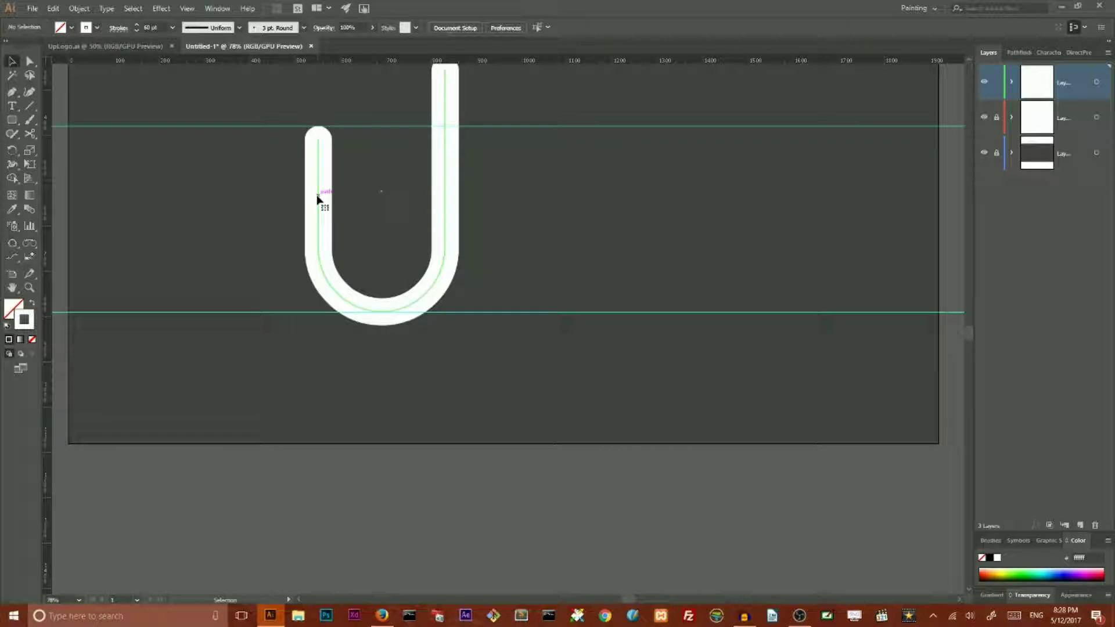
left_click(449, 193)
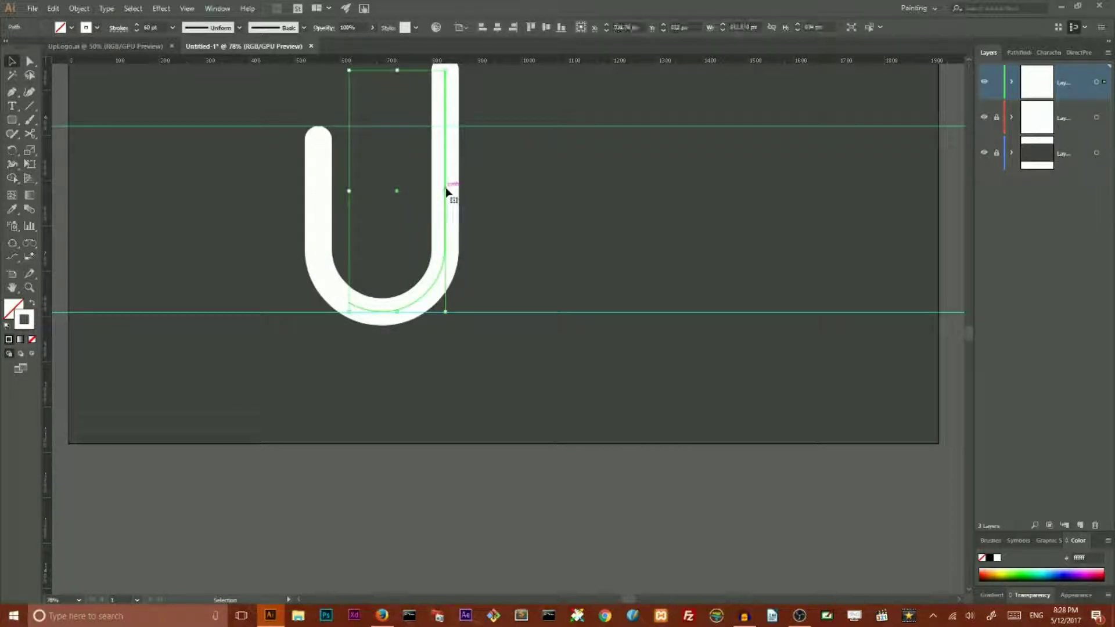
double_click(17, 327)
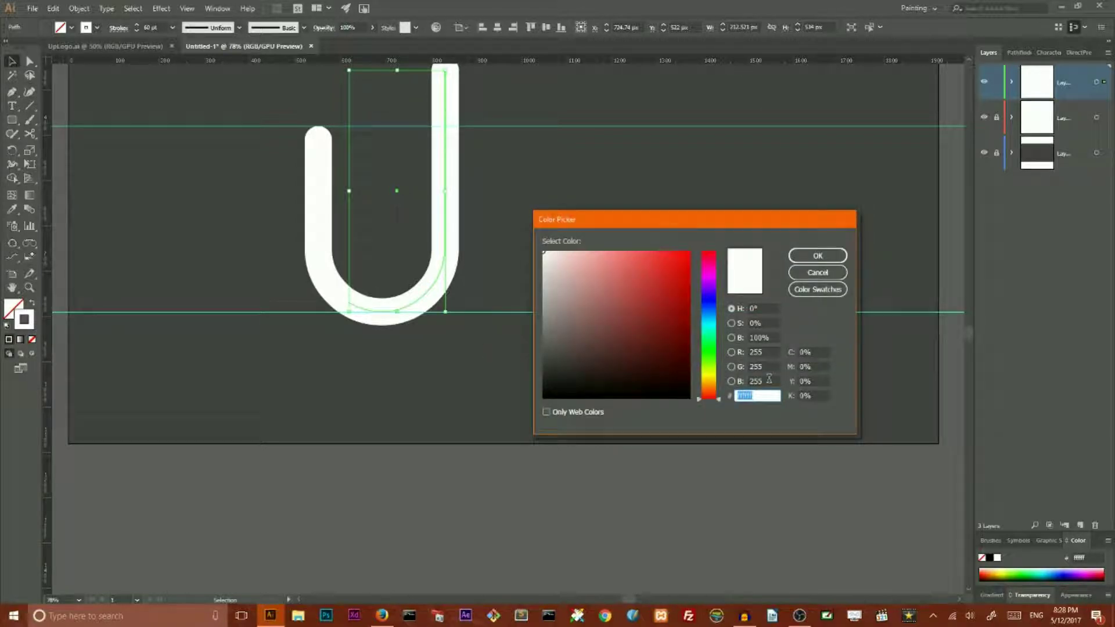
Change the right J piece's stroke from white to light grey c6c6c6
key("BackSpace")
type("c6c6c6")
left_click(818, 259)
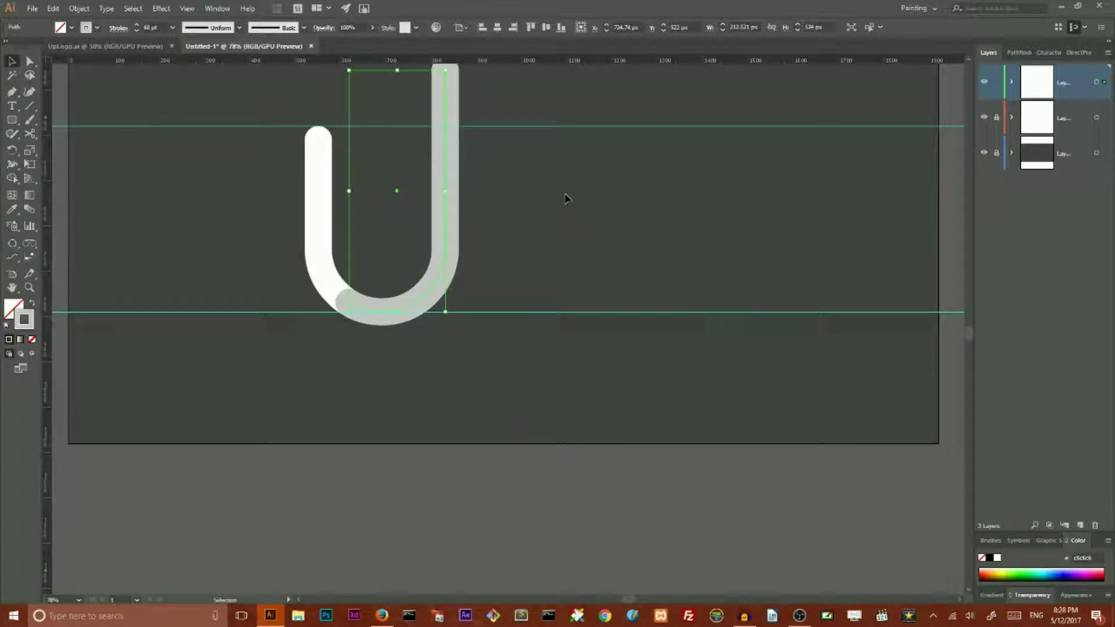
left_click(540, 192)
Zoom in and cut the grey stroke twice near its left end with the Scissors tool
key("ctrl+equal")
key("ctrl+equal")
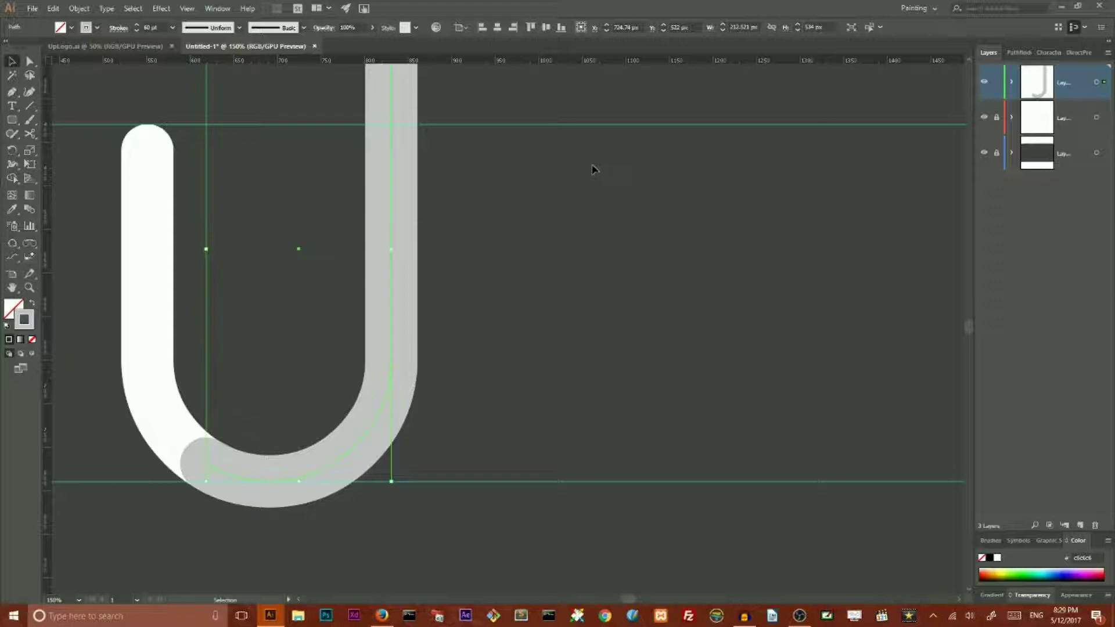
key("a")
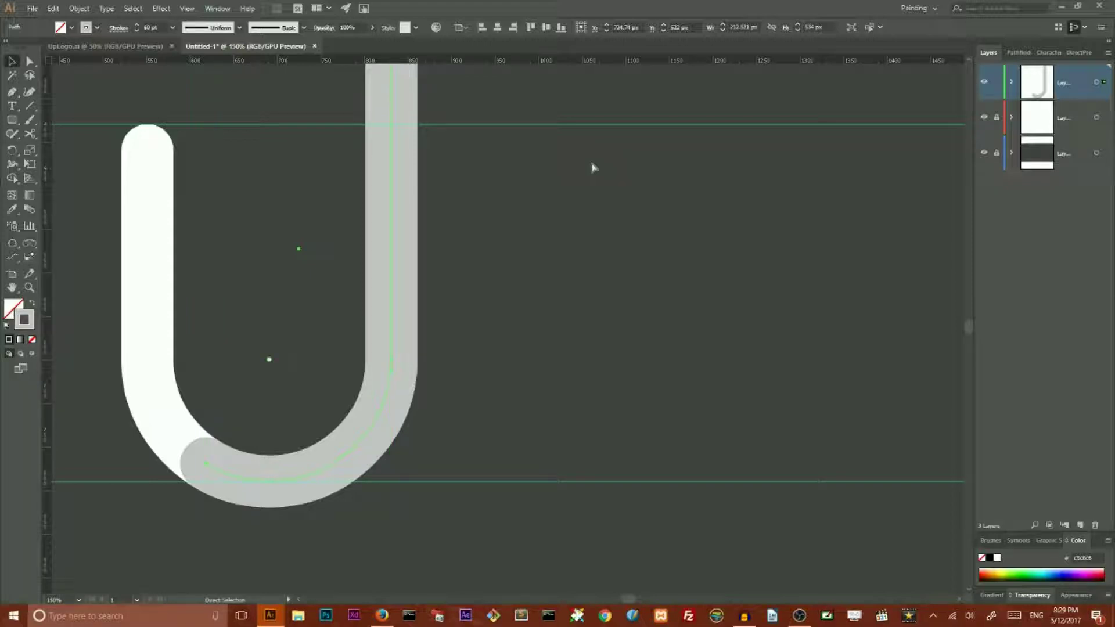
key("v")
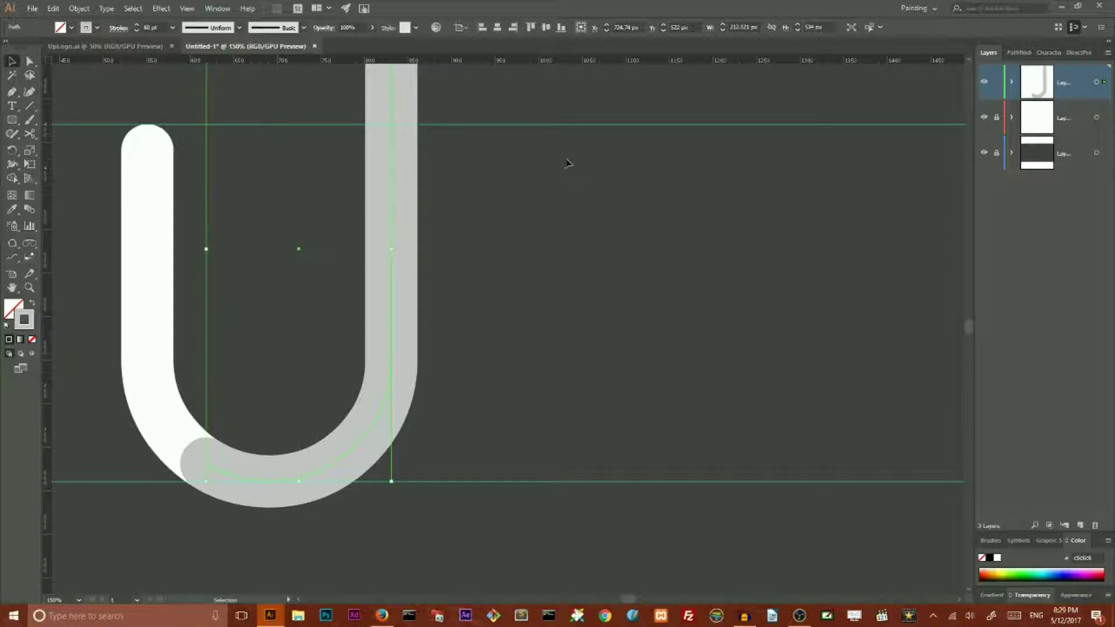
left_click(30, 134)
left_click(58, 147)
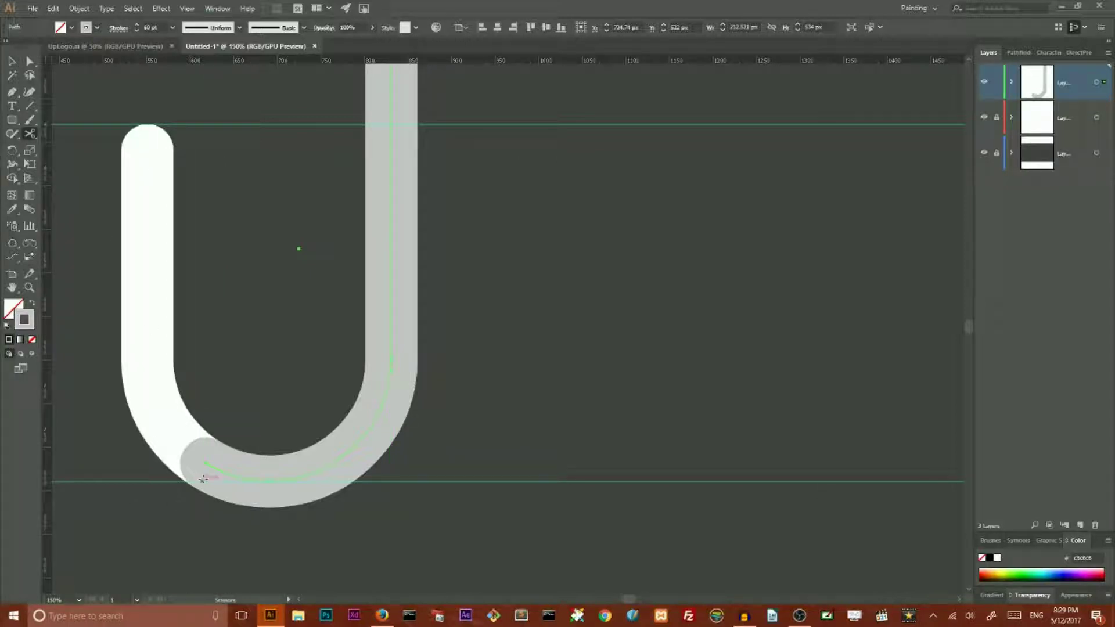
left_click(213, 466)
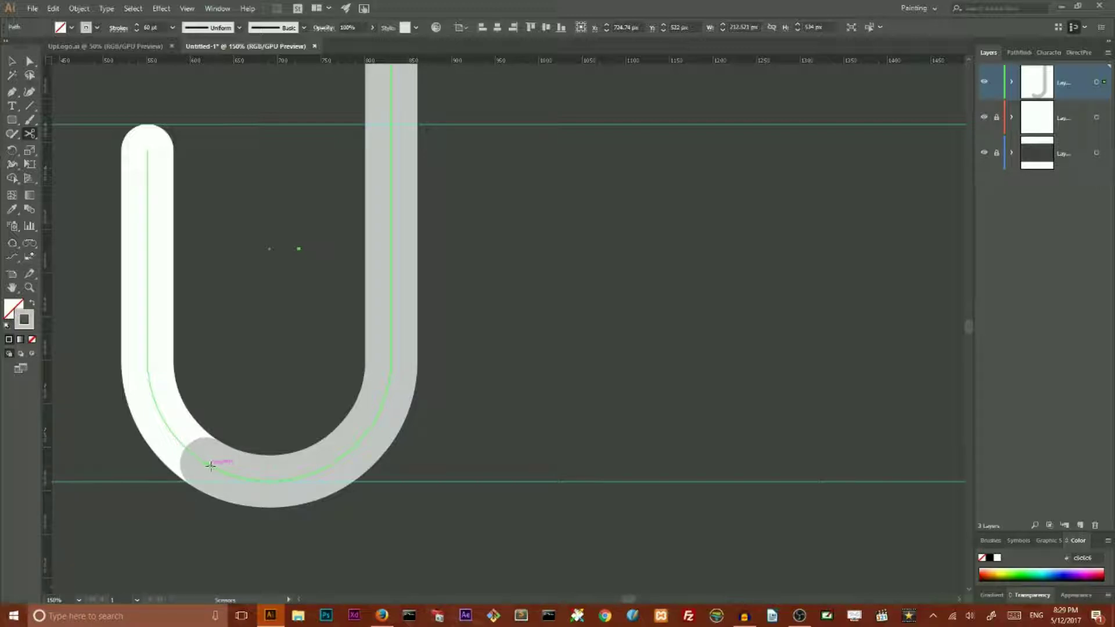
left_click(211, 467)
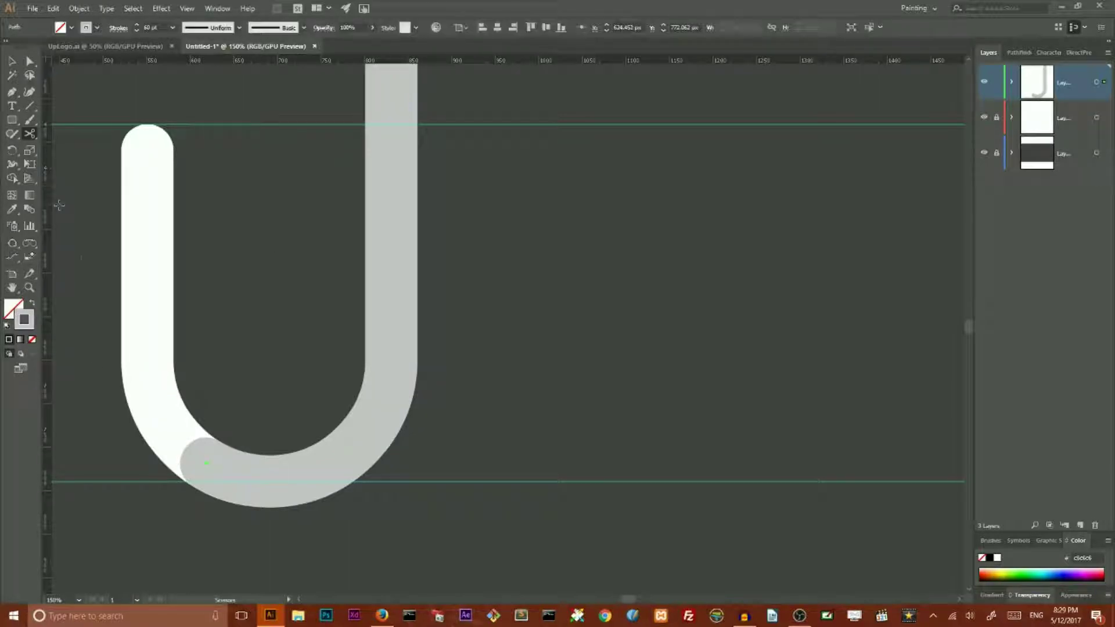
Deselect the cut pieces, then select the long grey stroke
key("ctrl+shift+a")
key("v")
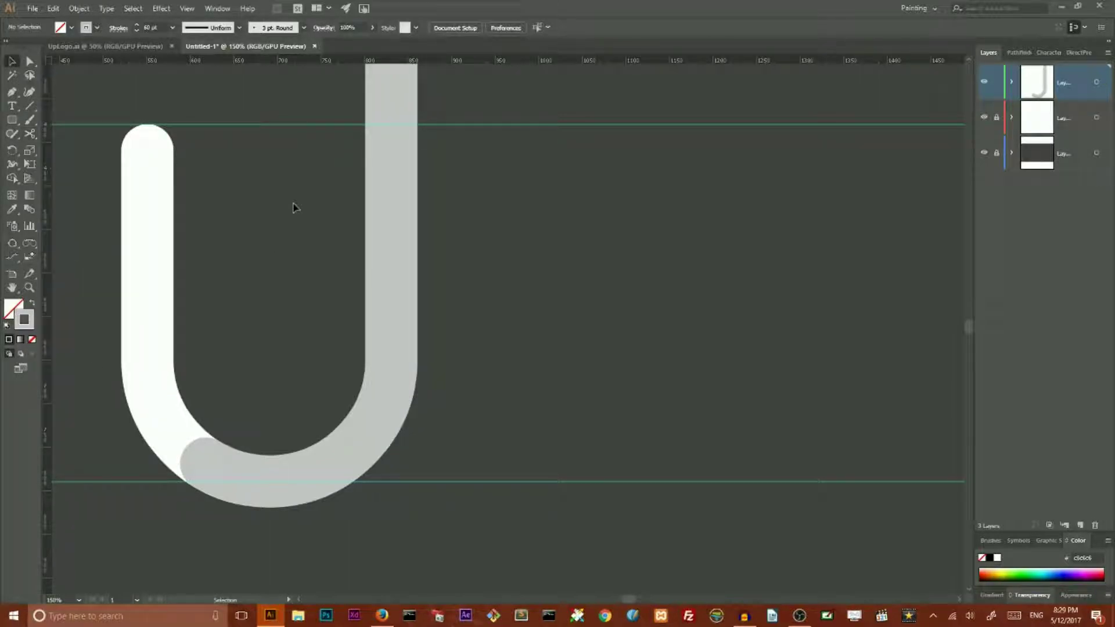
left_click(392, 235)
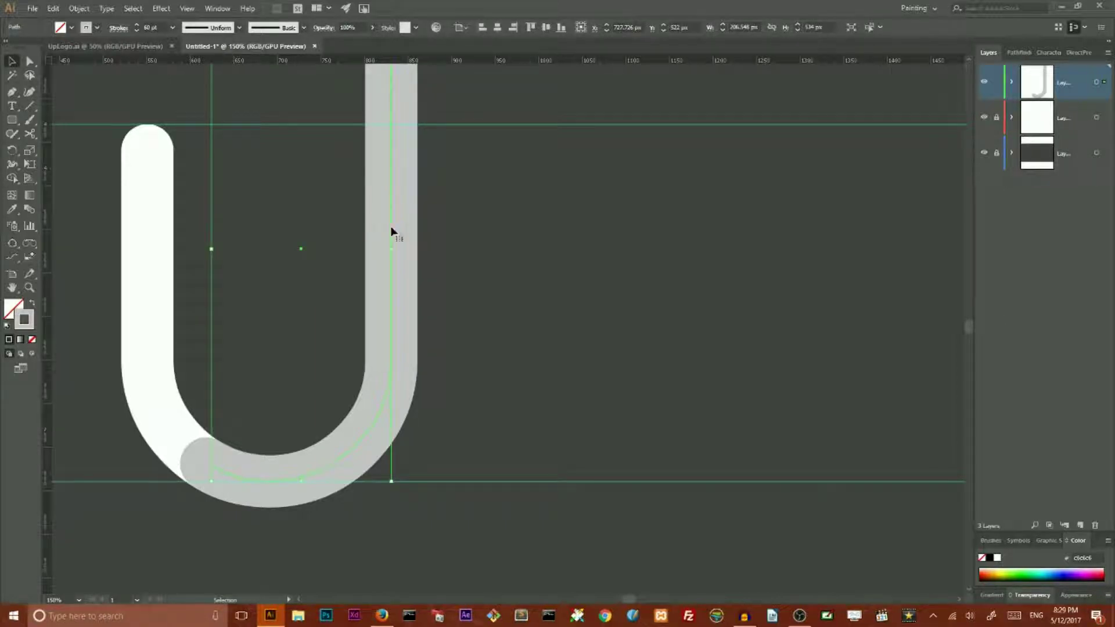
Recolour the long grey path white by sampling the white stroke with the Eyedropper, then deselect
double_click(24, 326)
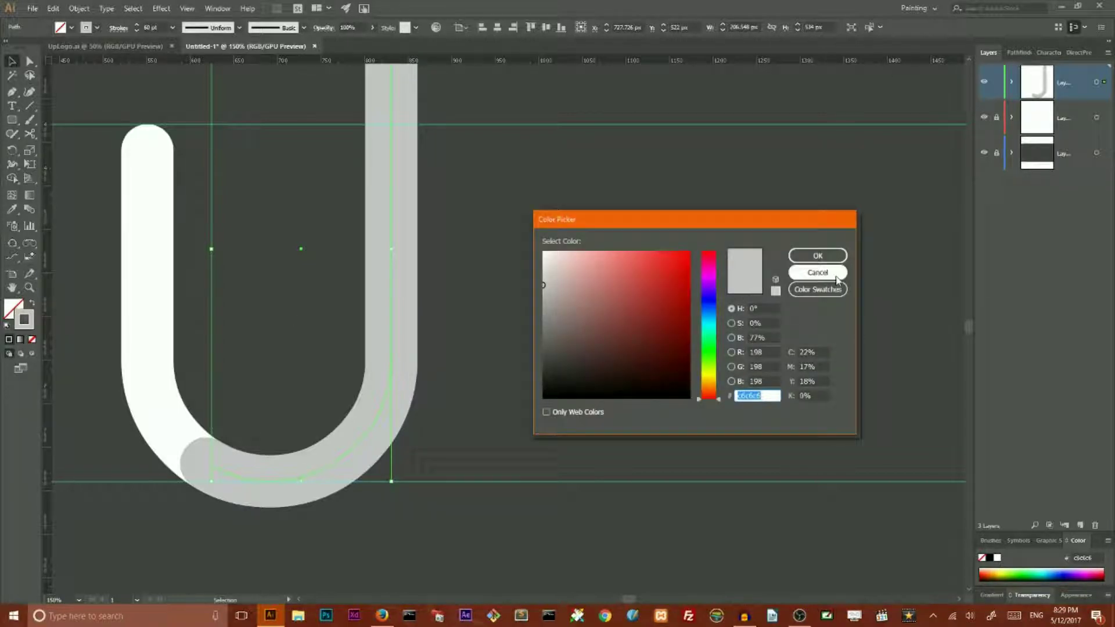
left_click(813, 273)
left_click(12, 211)
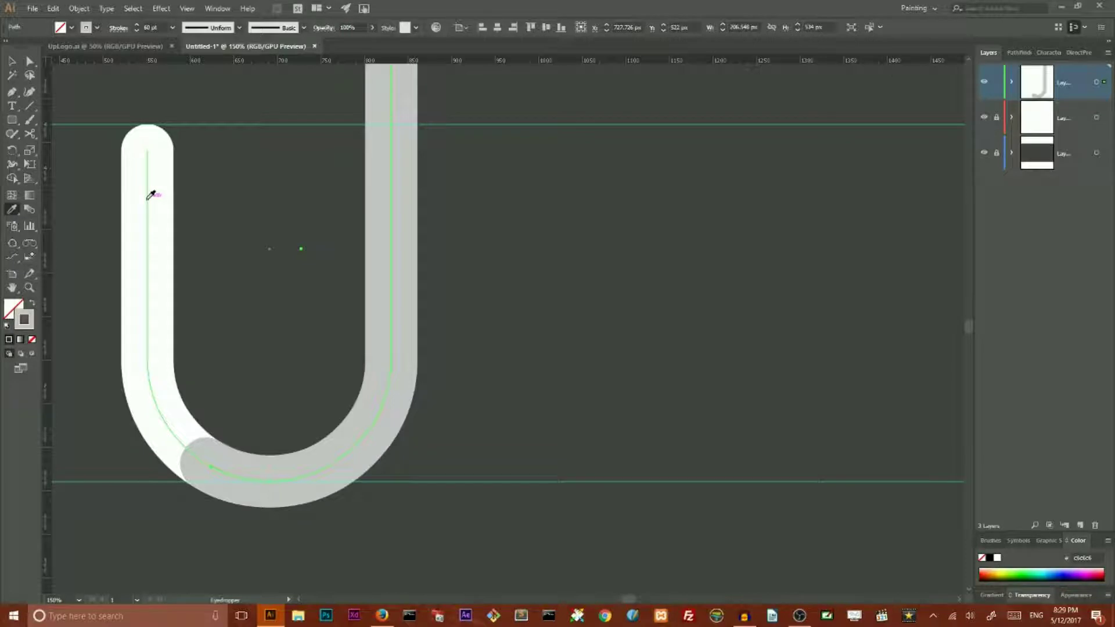
left_click(150, 196)
key("v")
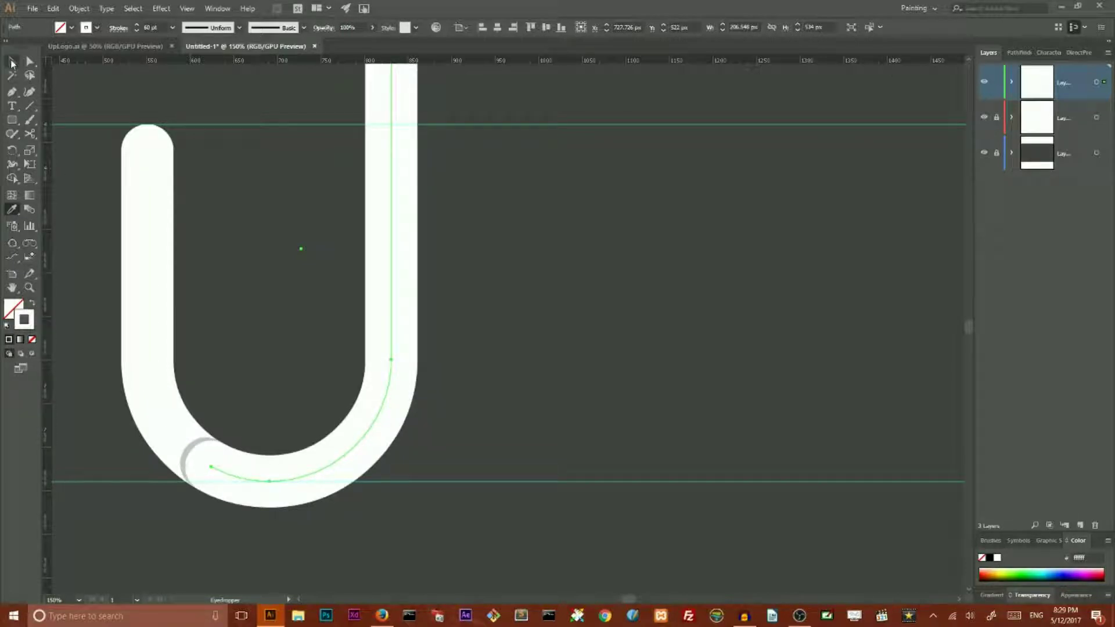
left_click(312, 187)
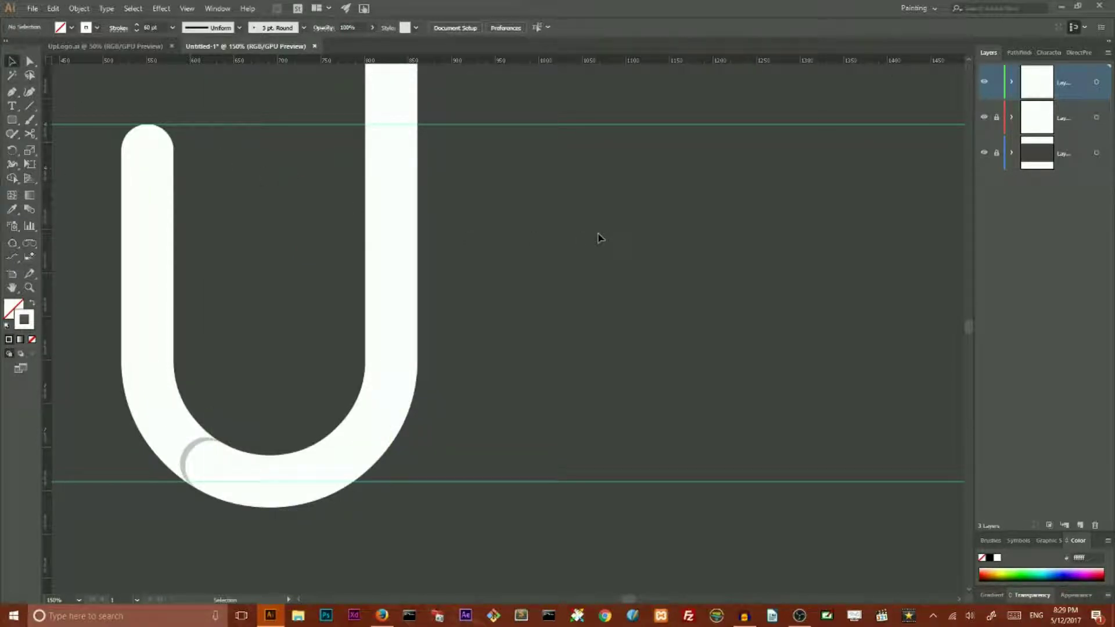
Cut the white U stroke at its lower curve beside the grey shadow
scroll(585, 261, "up", 4)
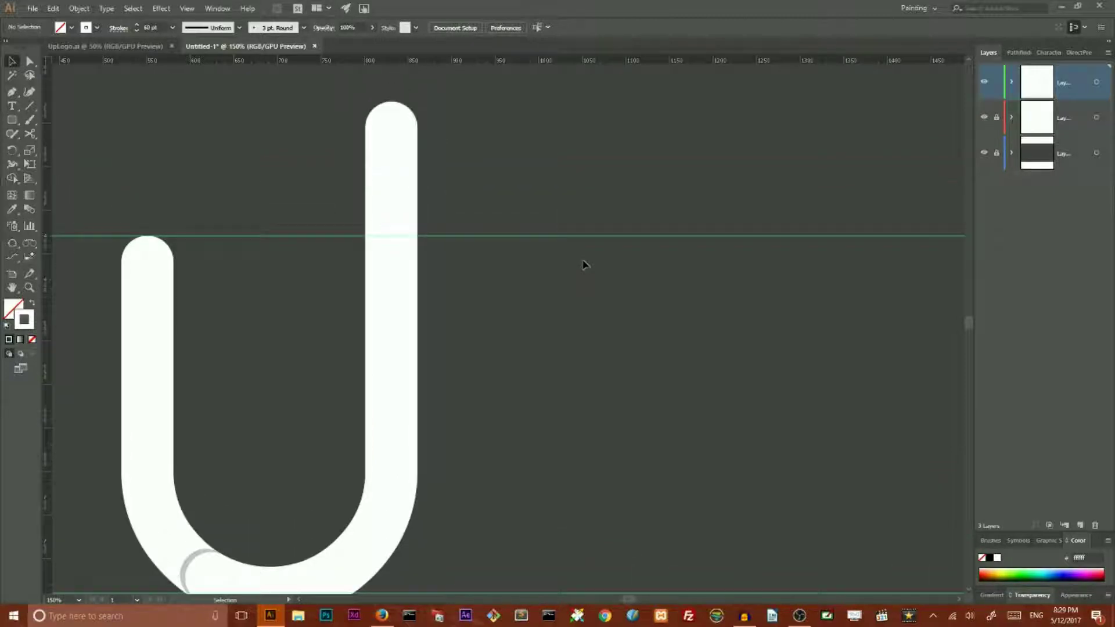
scroll(583, 265, "down", 2)
scroll(581, 261, "down", 6)
left_click(404, 206)
scroll(436, 218, "down", 3)
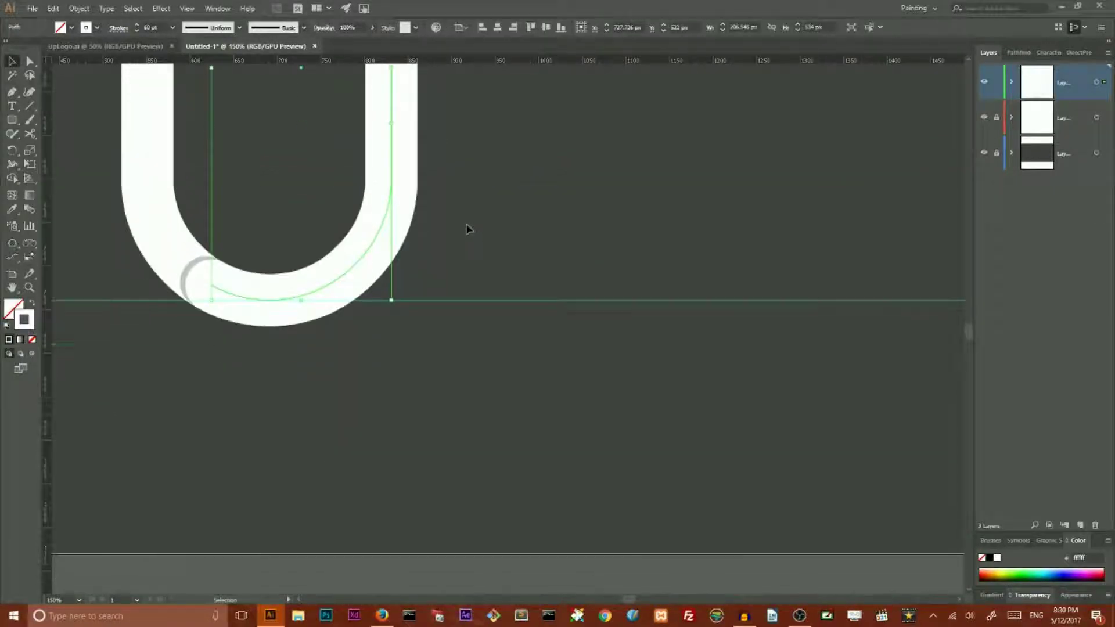
left_click(30, 134)
left_click(211, 285)
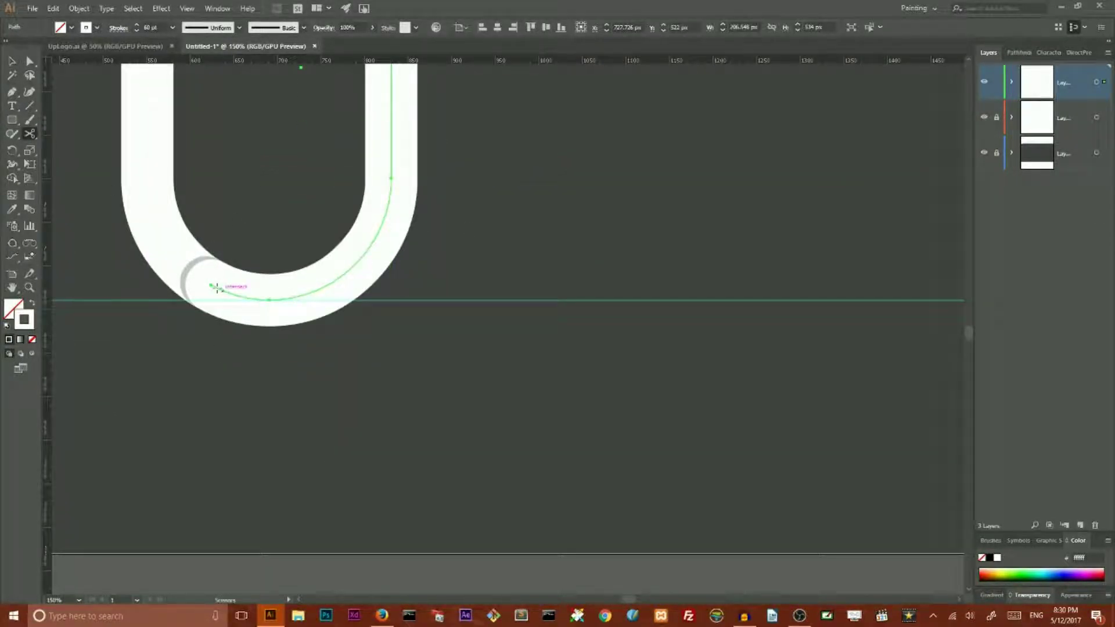
left_click(213, 287)
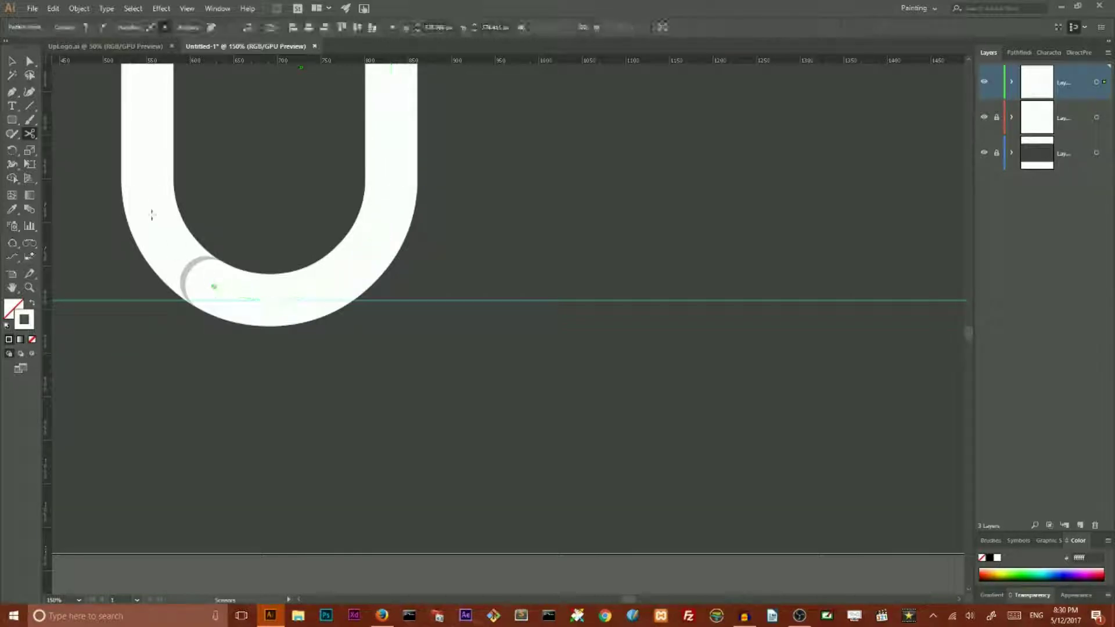
key("ctrl+shift+a")
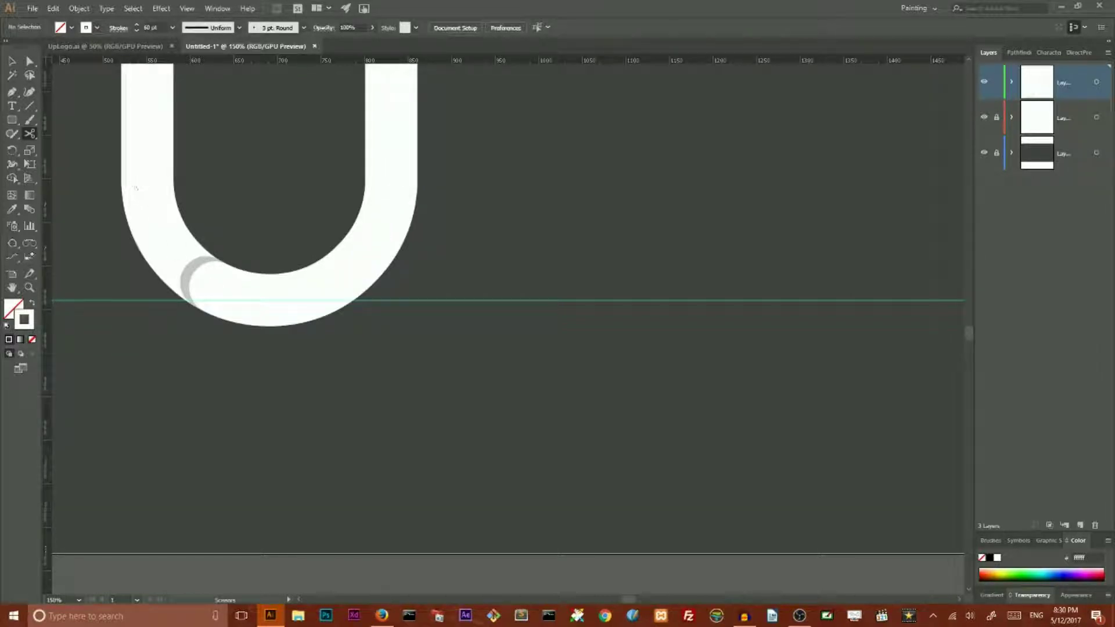
left_click(10, 62)
Pick the Polygon tool from the Rectangle tool's flyout
scroll(503, 161, "up", 8)
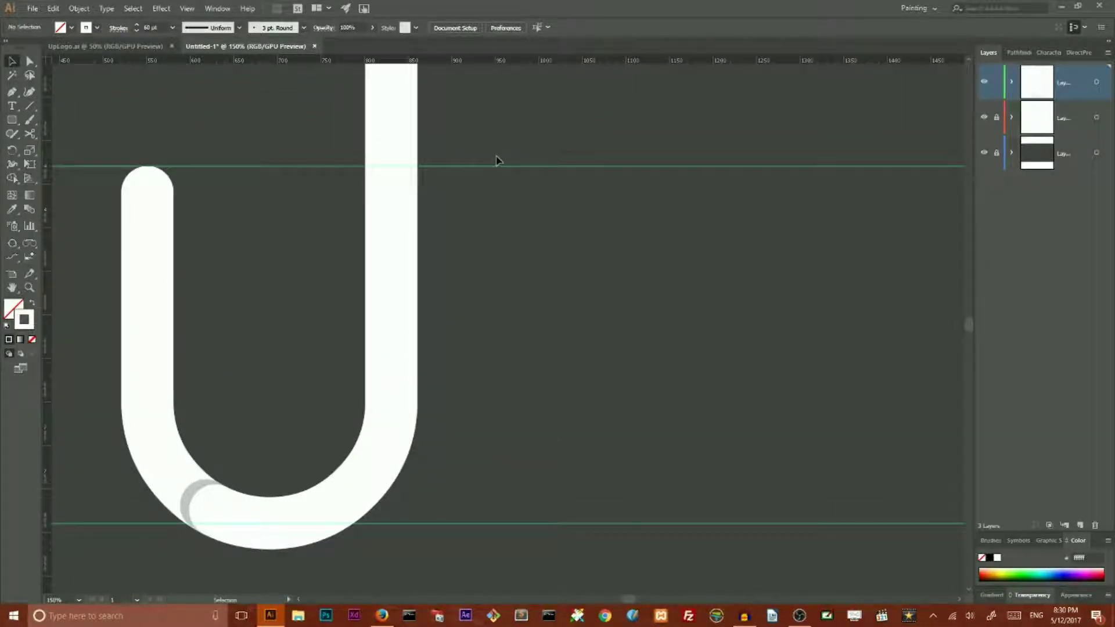
scroll(468, 226, "up", 5)
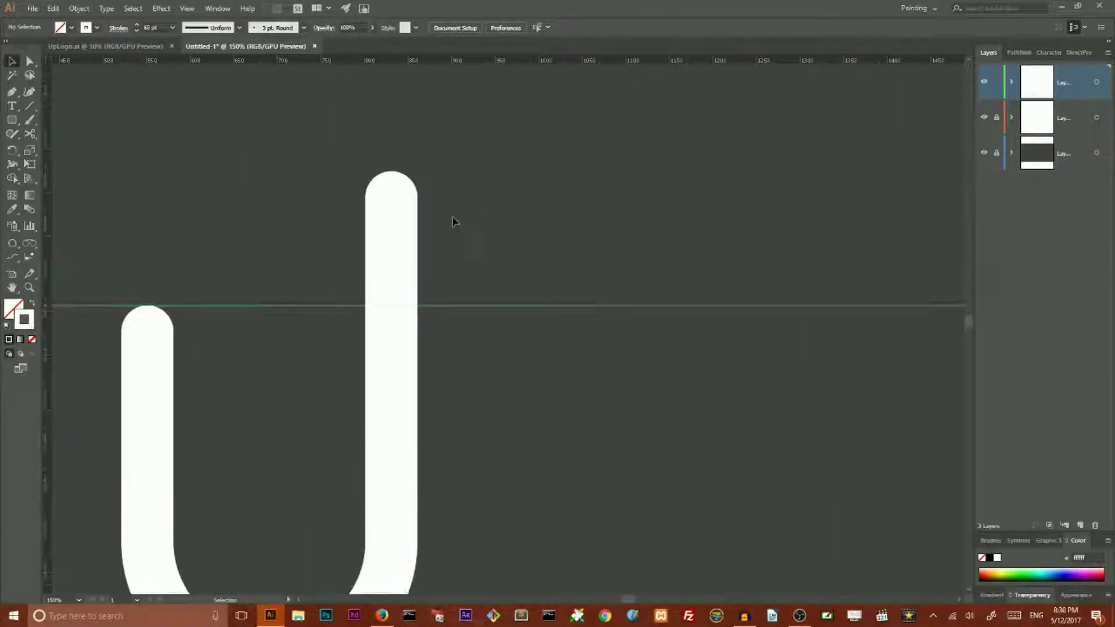
left_click_drag(11, 119, 87, 162)
Create a three-sided polygon and swap fill and stroke so it is solid white
left_click(395, 110)
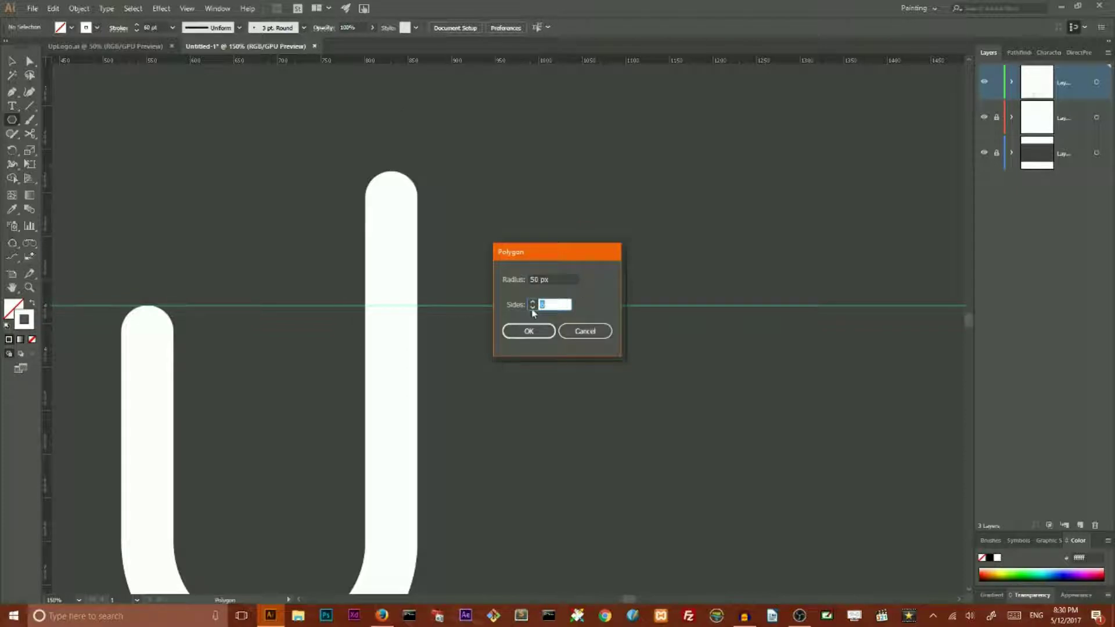
left_click_drag(543, 252, 500, 153)
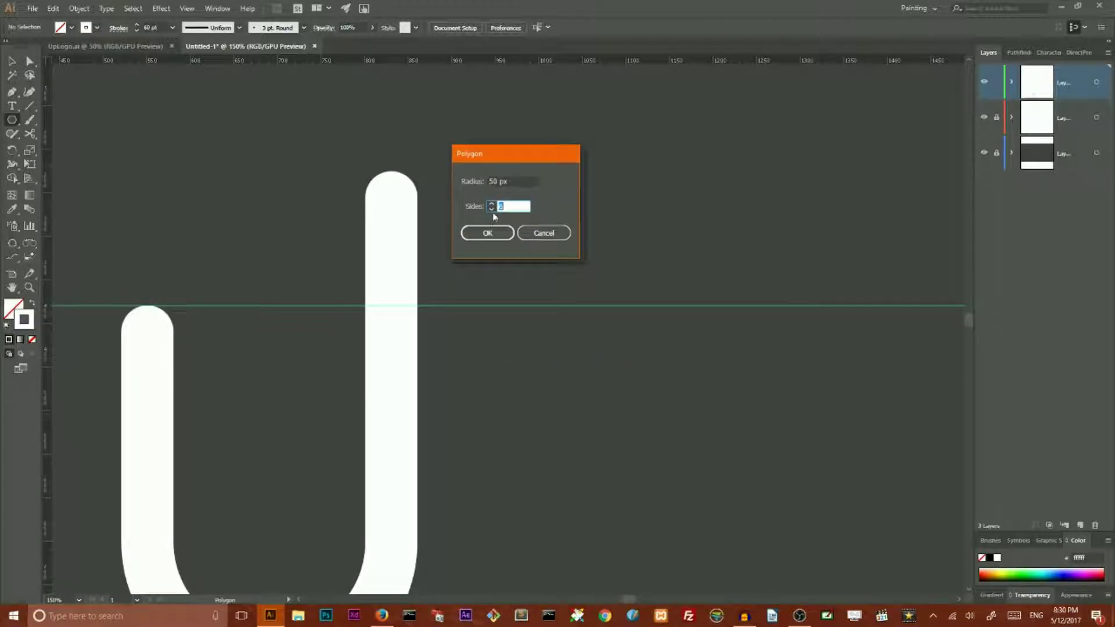
left_click(488, 233)
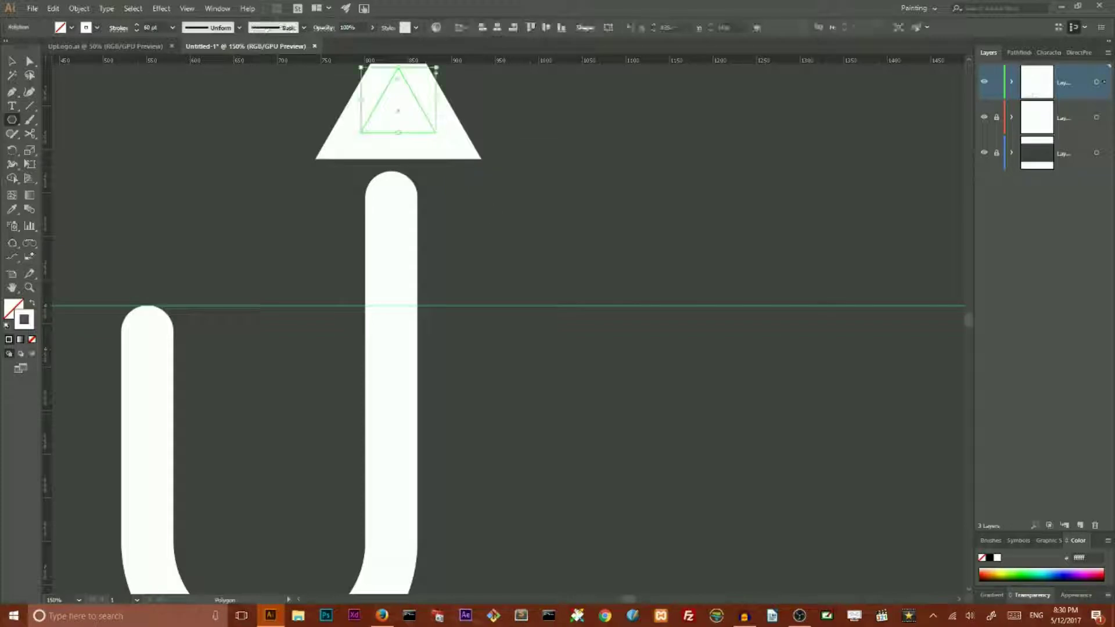
key("v")
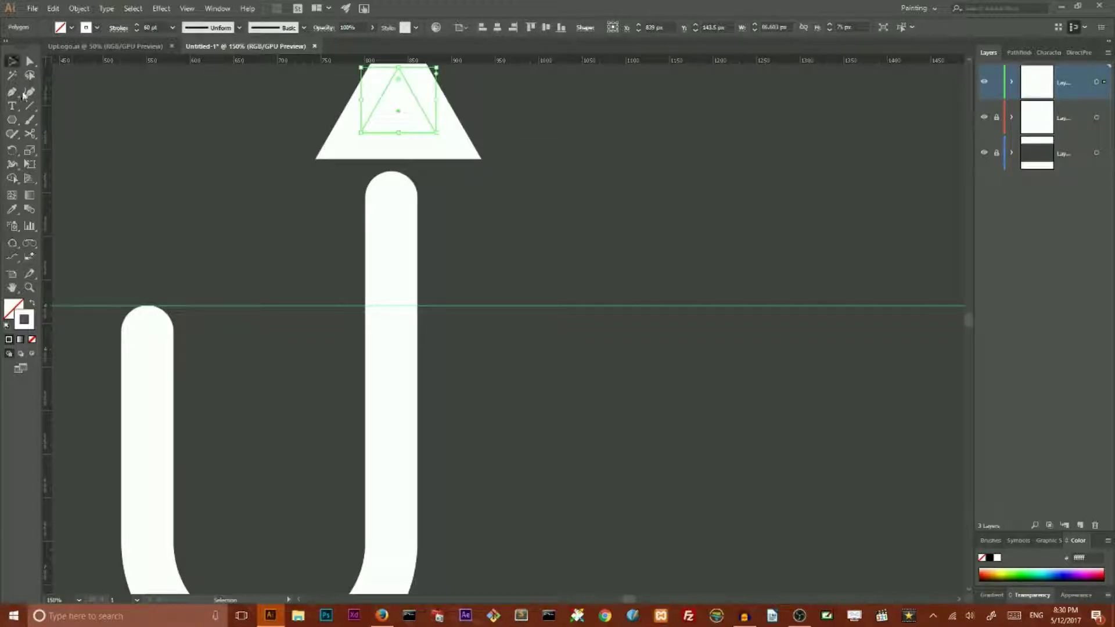
left_click(33, 306)
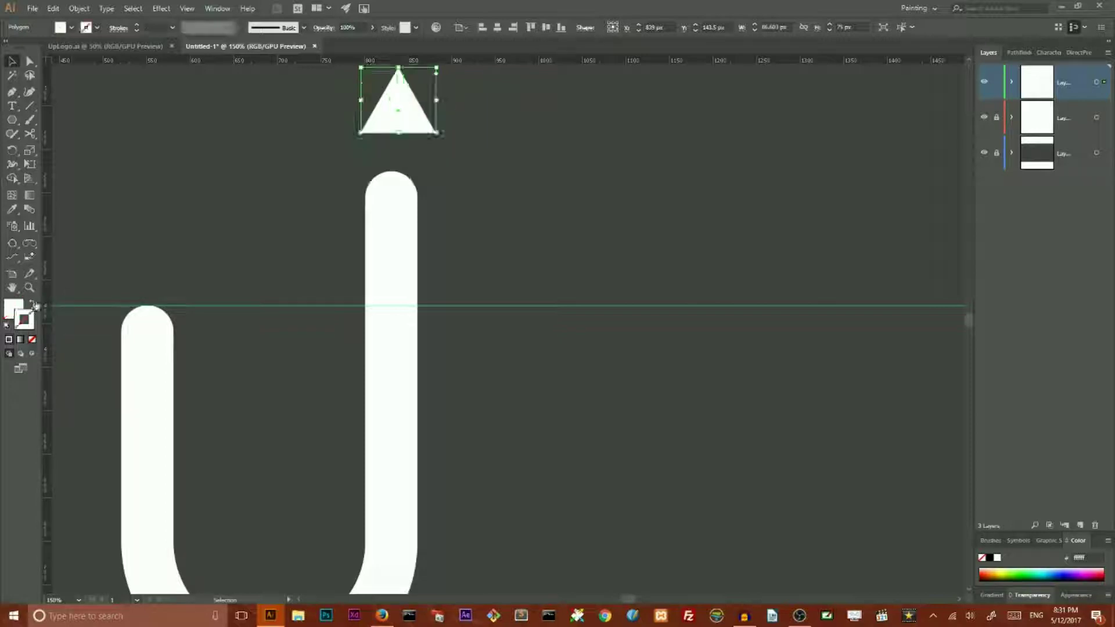
Resize the triangle to about 142 by 89 px and place it above the right stroke
left_click(251, 154)
left_click_drag(403, 132, 368, 142)
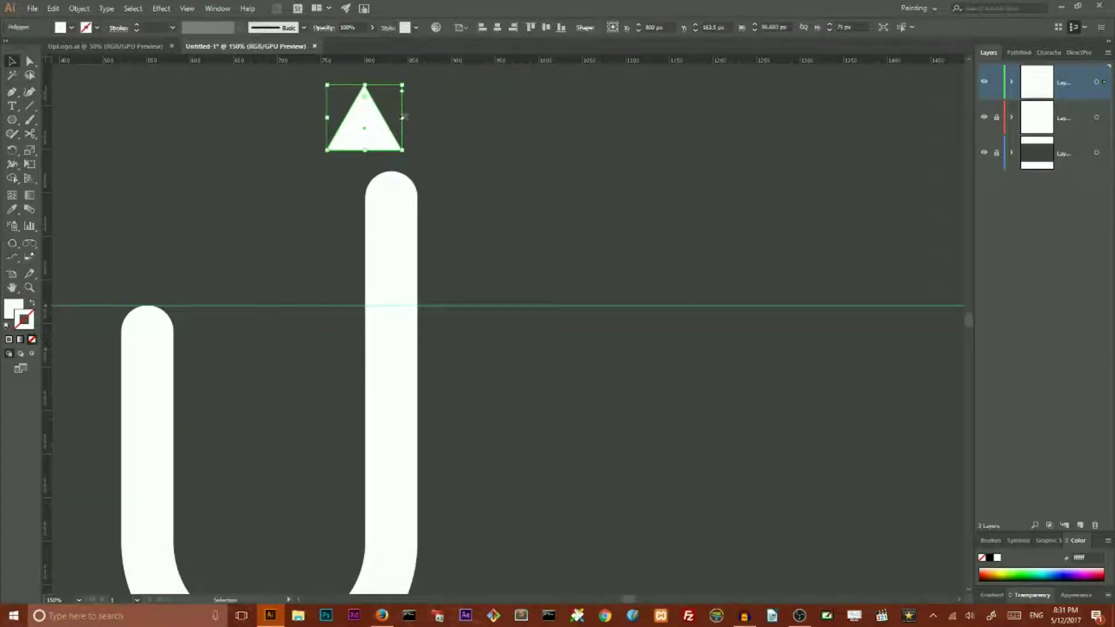
left_click_drag(403, 117, 421, 113)
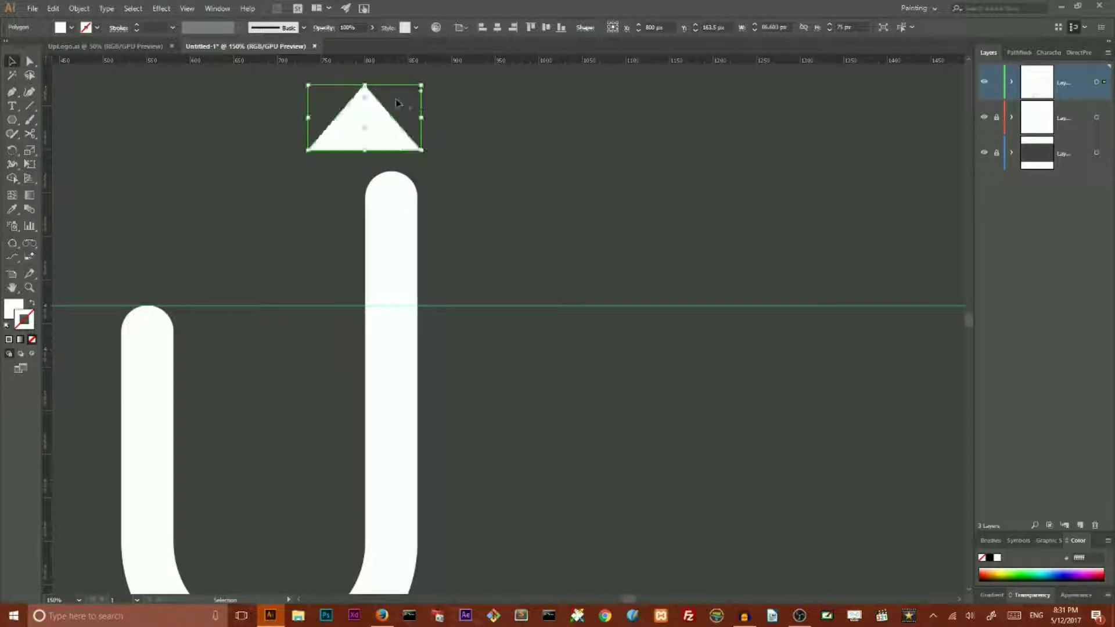
scroll(417, 113, "up", 1)
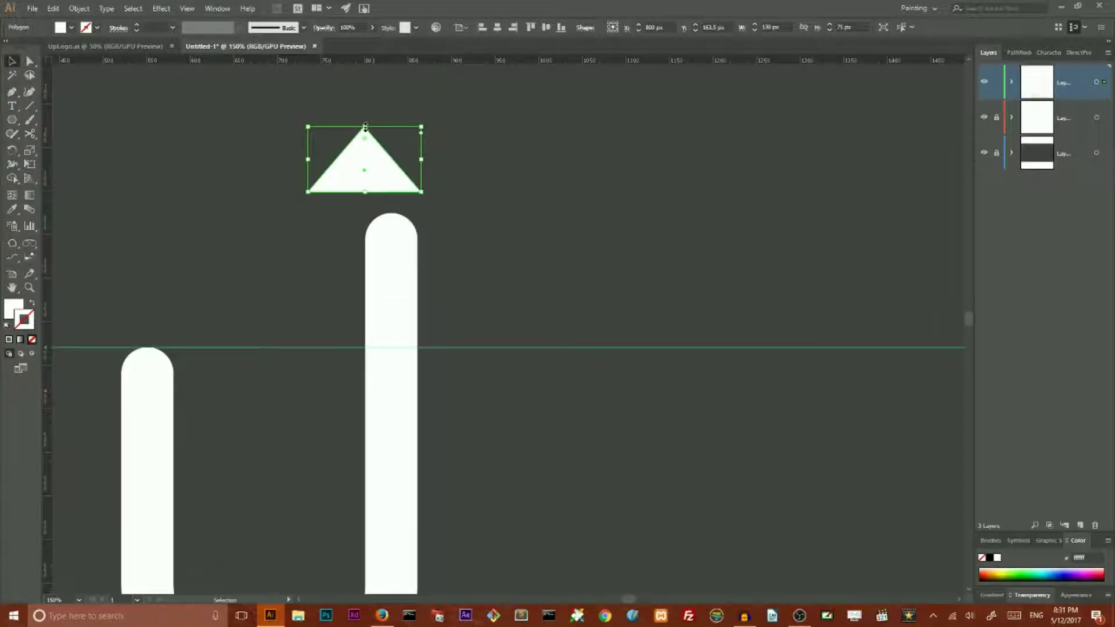
left_click_drag(422, 159, 428, 159)
left_click_drag(365, 127, 366, 111)
left_click_drag(368, 157, 397, 160)
left_click(535, 151)
scroll(523, 241, "down", 5)
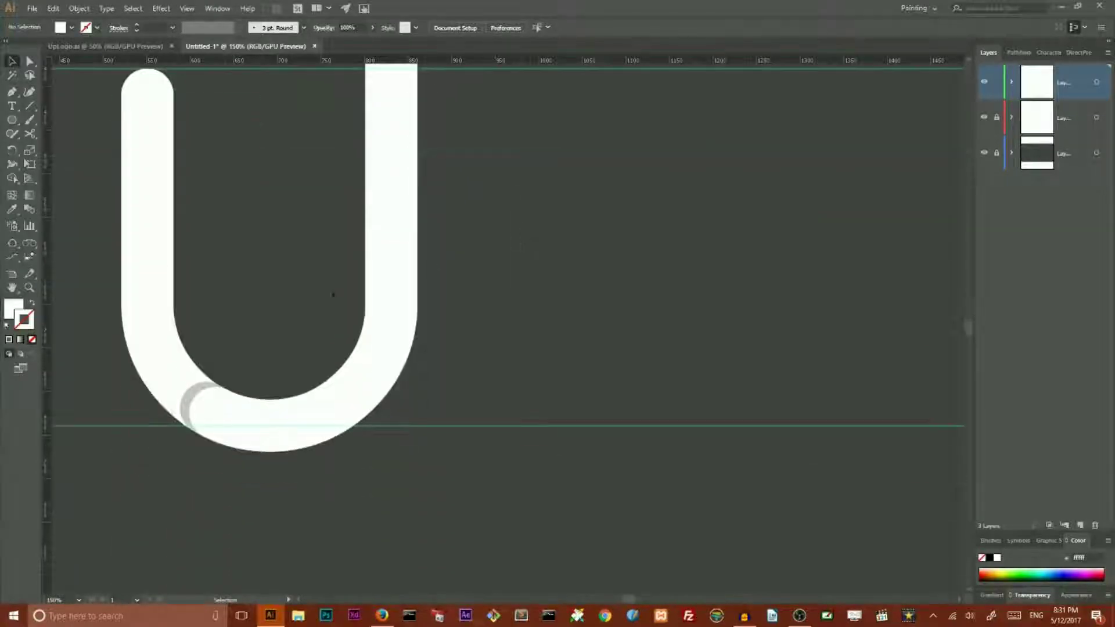
scroll(456, 244, "up", 5)
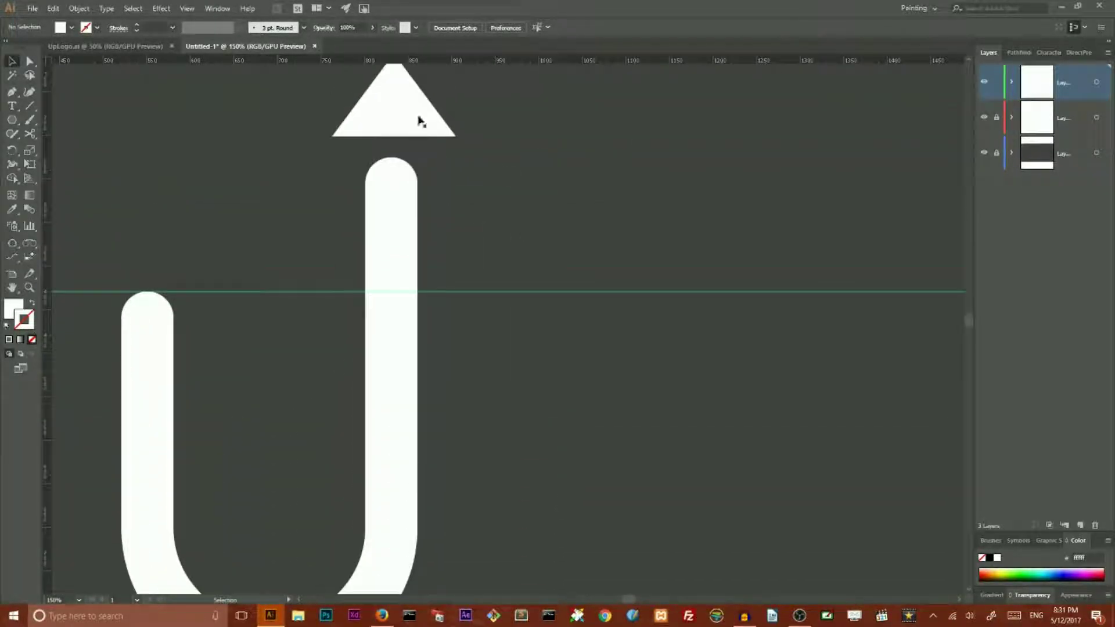
scroll(498, 177, "down", 2)
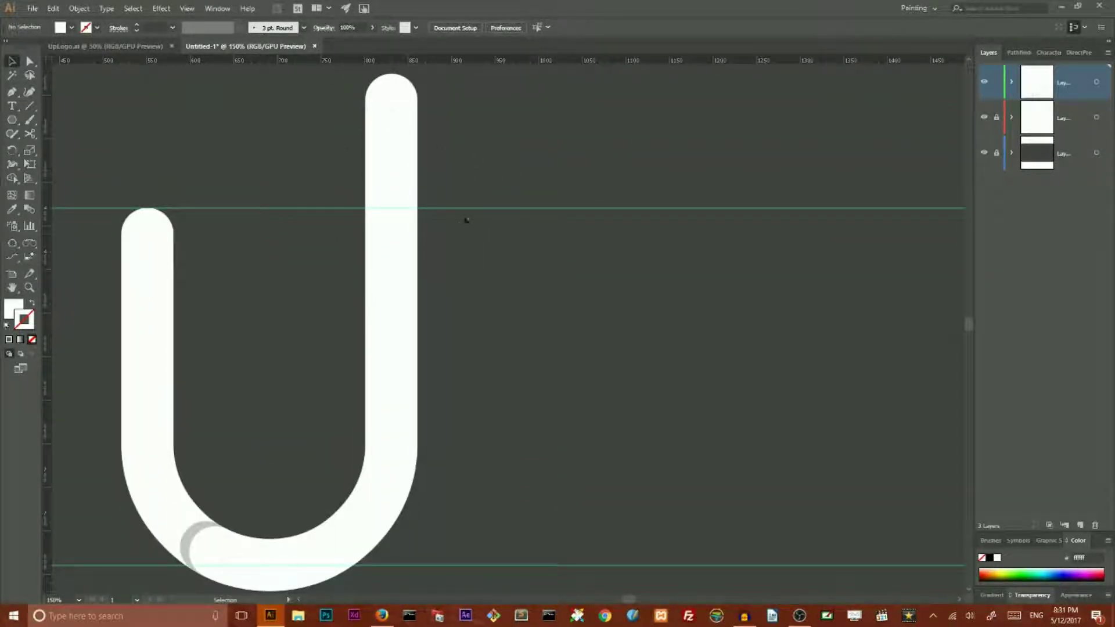
scroll(454, 428, "down", 2)
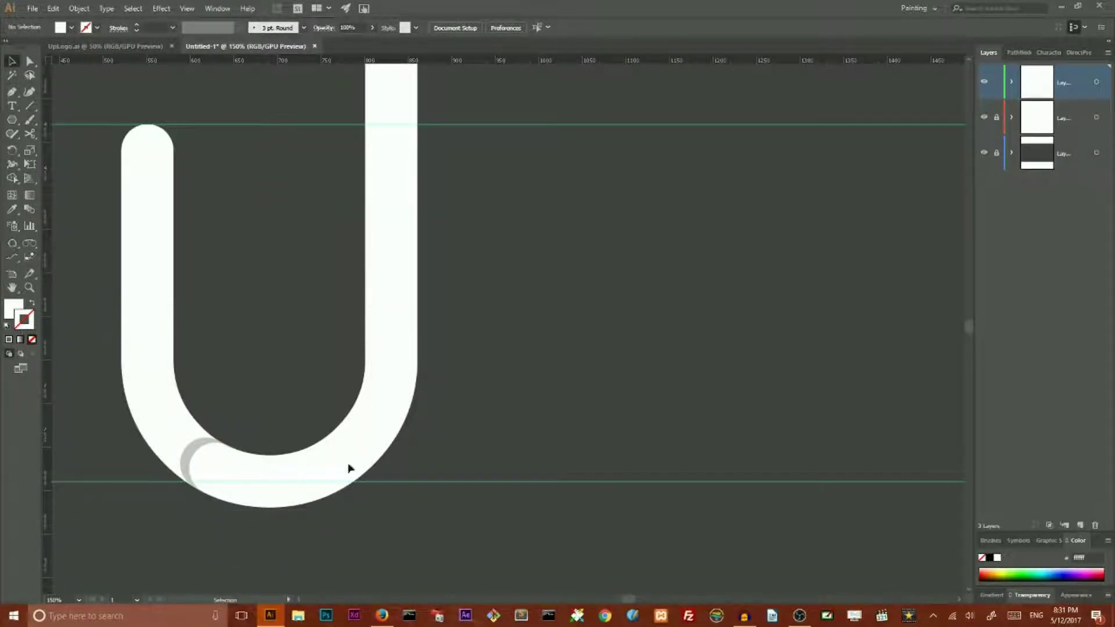
key("ctrl+a")
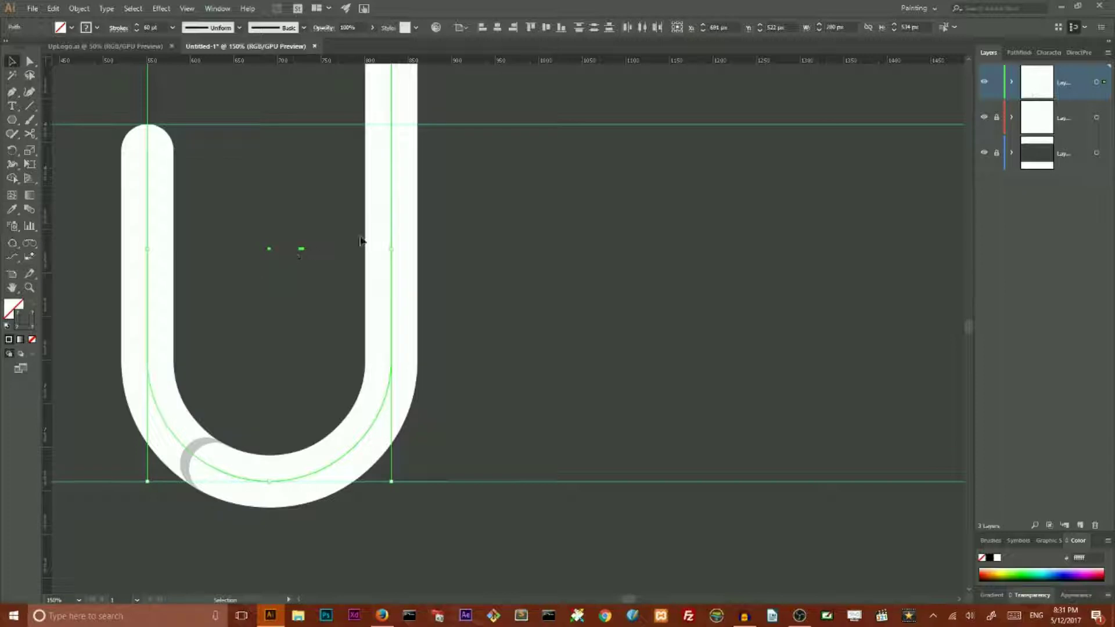
Apply Object > Path > Outline Stroke to the U, after cancelling Offset Path
scroll(427, 218, "up", 2)
left_click(79, 8)
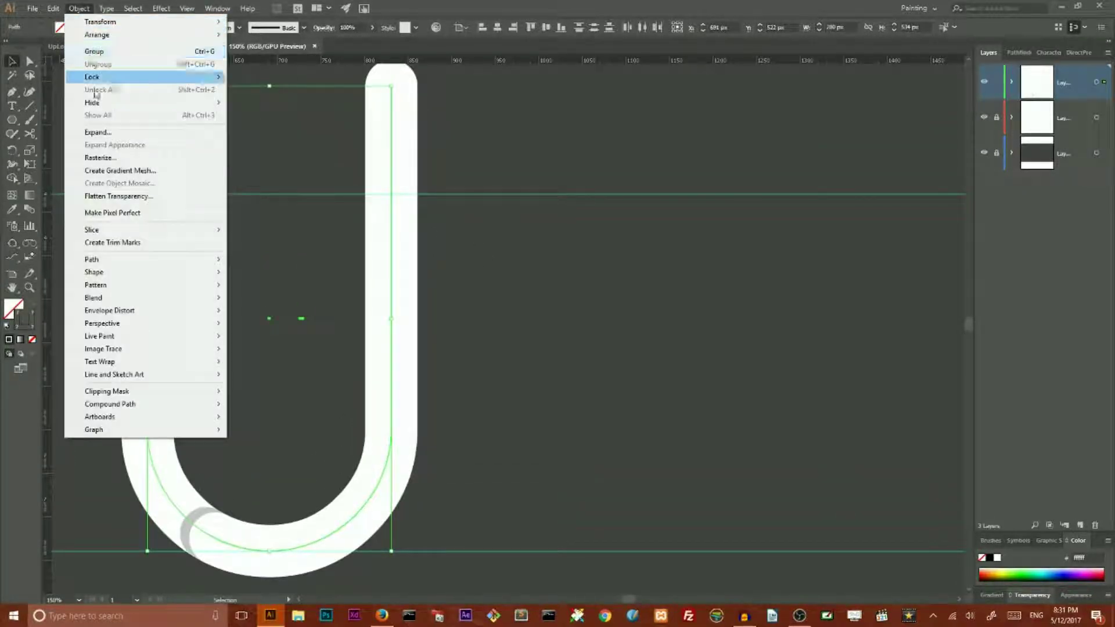
mouse_move(134, 263)
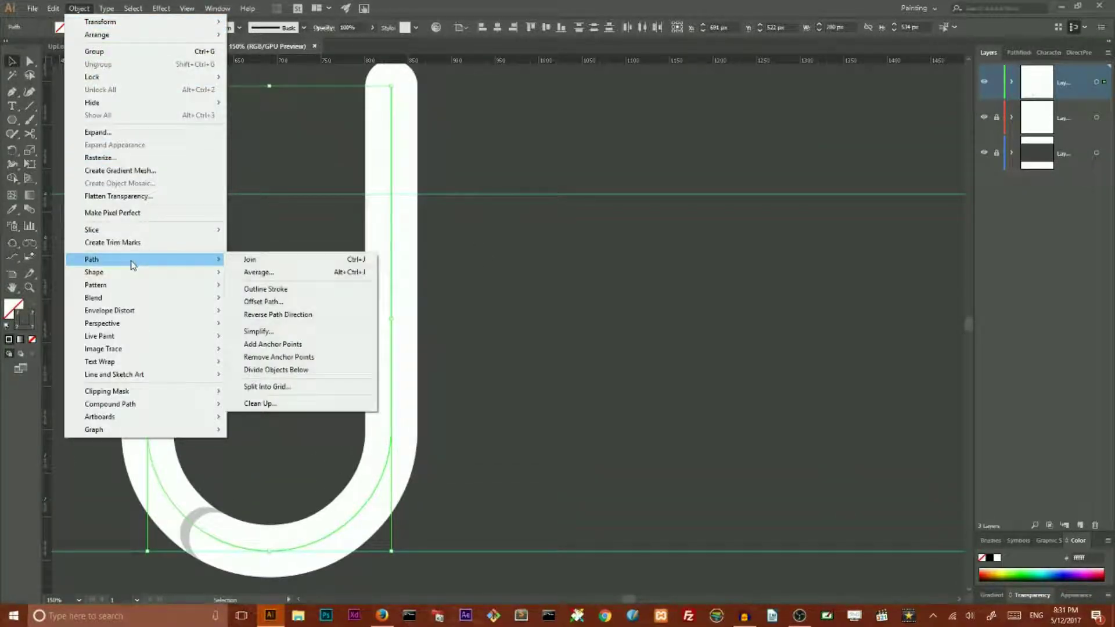
left_click(276, 303)
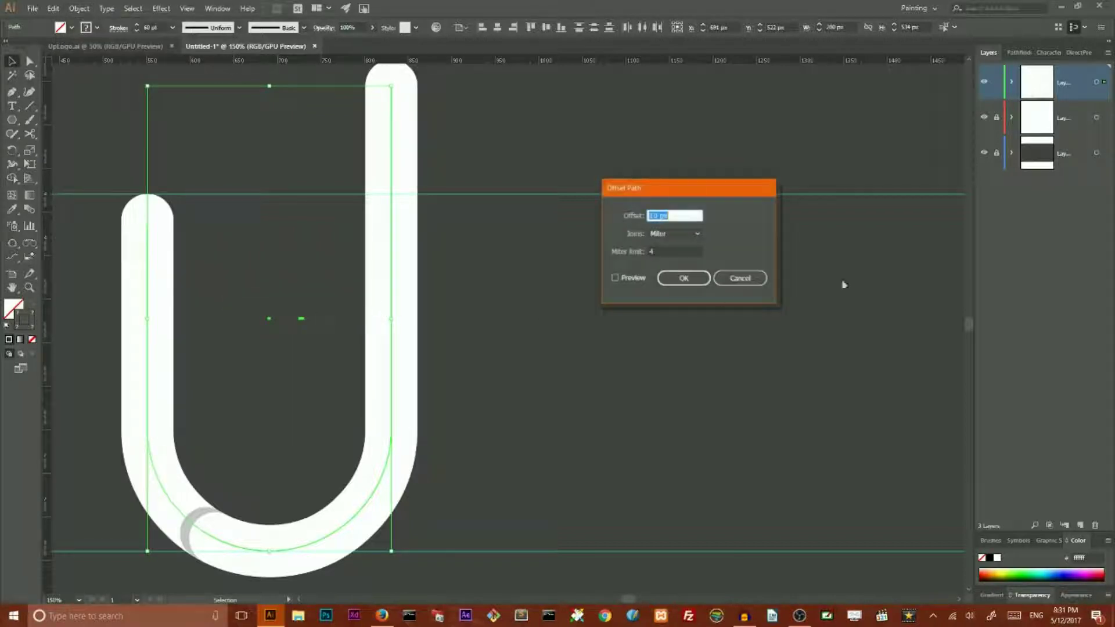
left_click(740, 277)
left_click(79, 8)
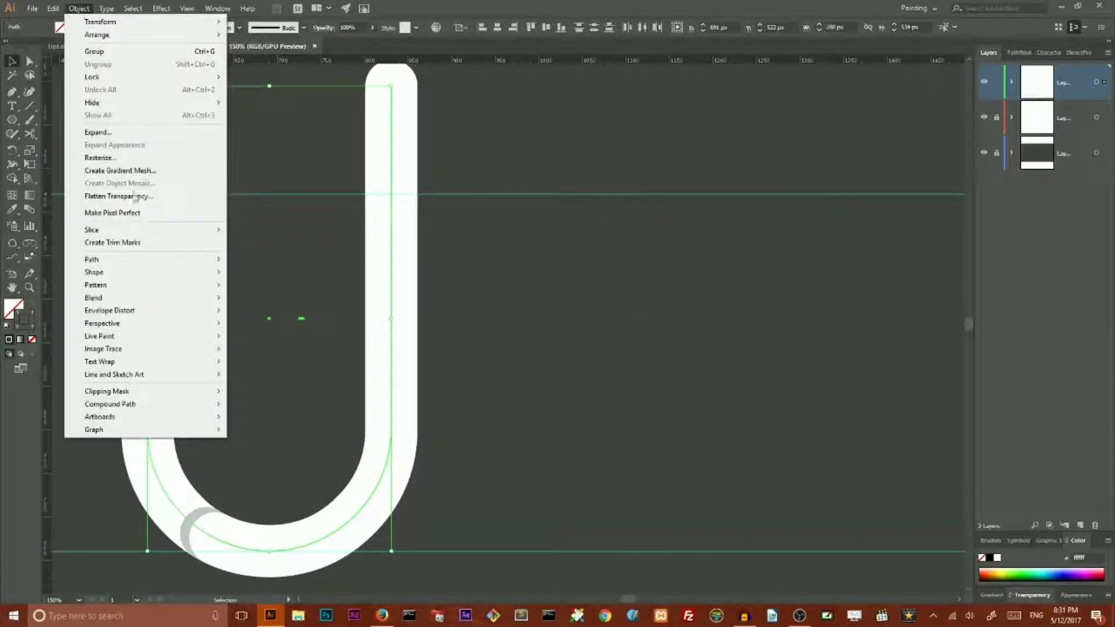
mouse_move(124, 258)
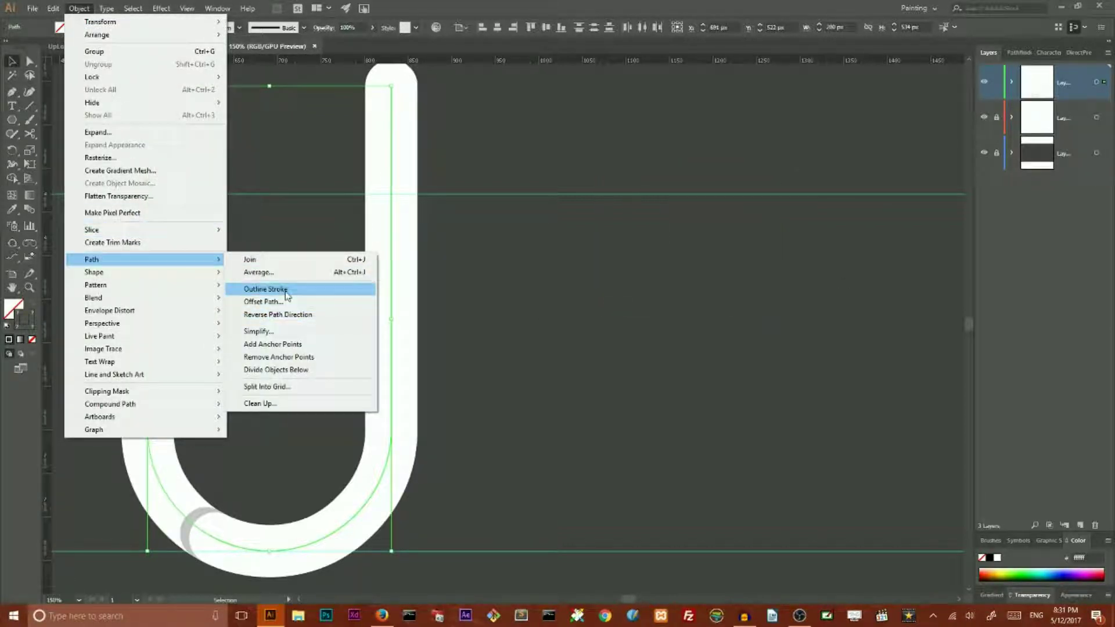
left_click(285, 290)
Select the U's outlined curve pieces to check them, then deselect
left_click(517, 287)
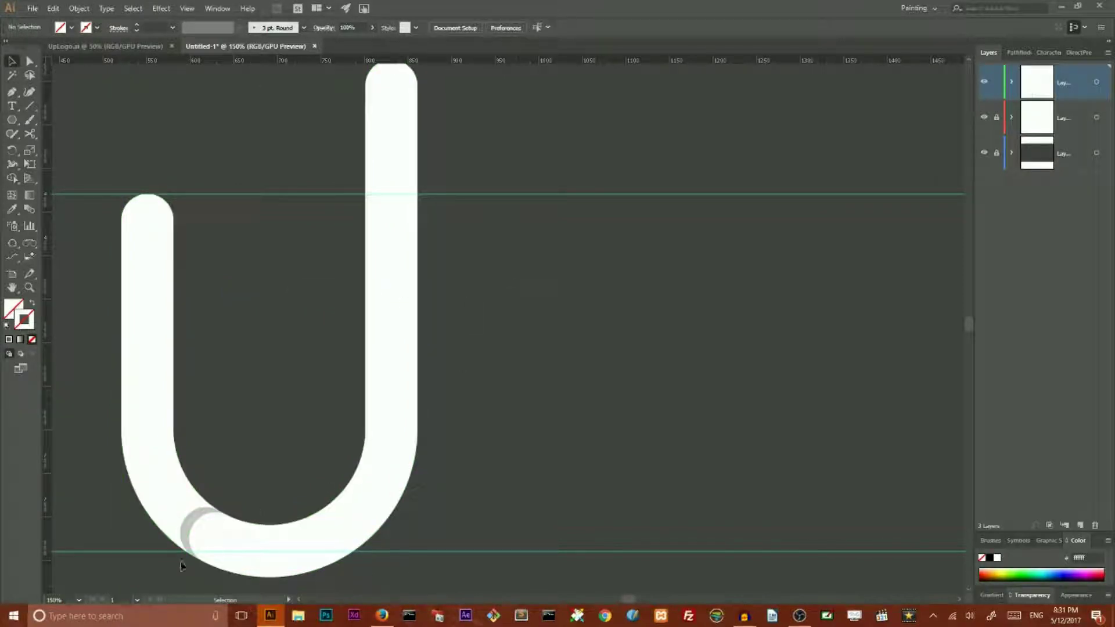
left_click(194, 522)
left_click(194, 523, "shift")
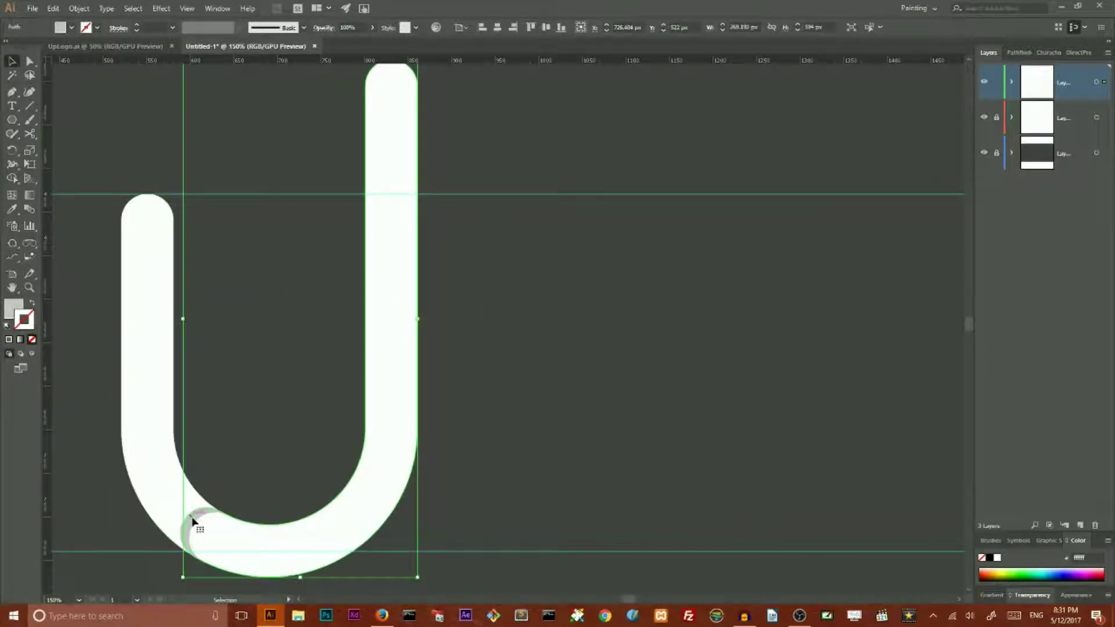
left_click(531, 309)
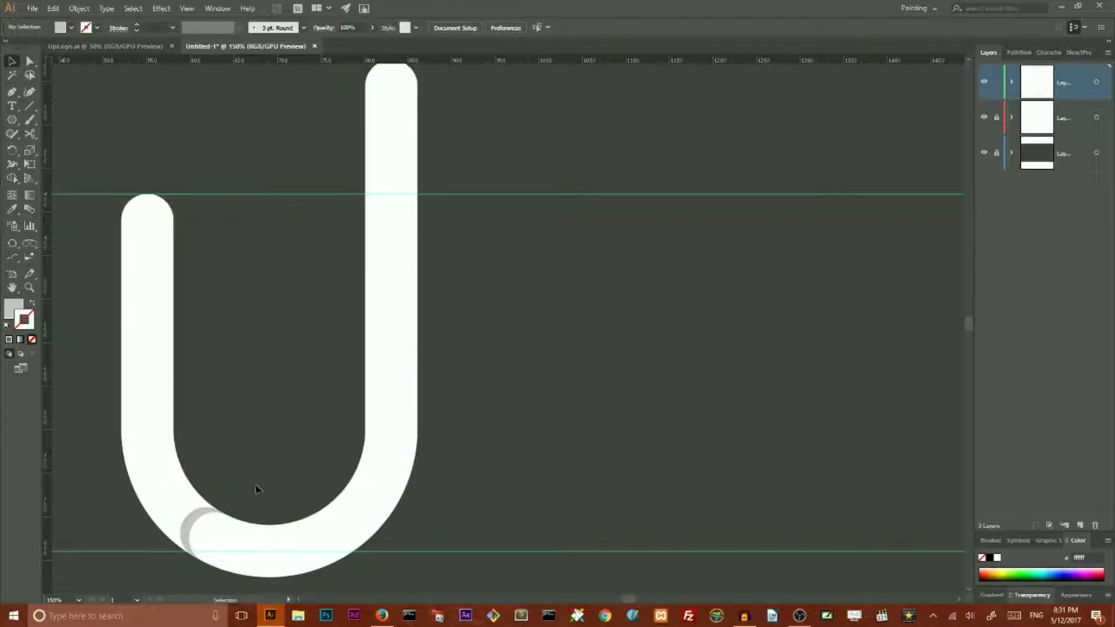
left_click(188, 522)
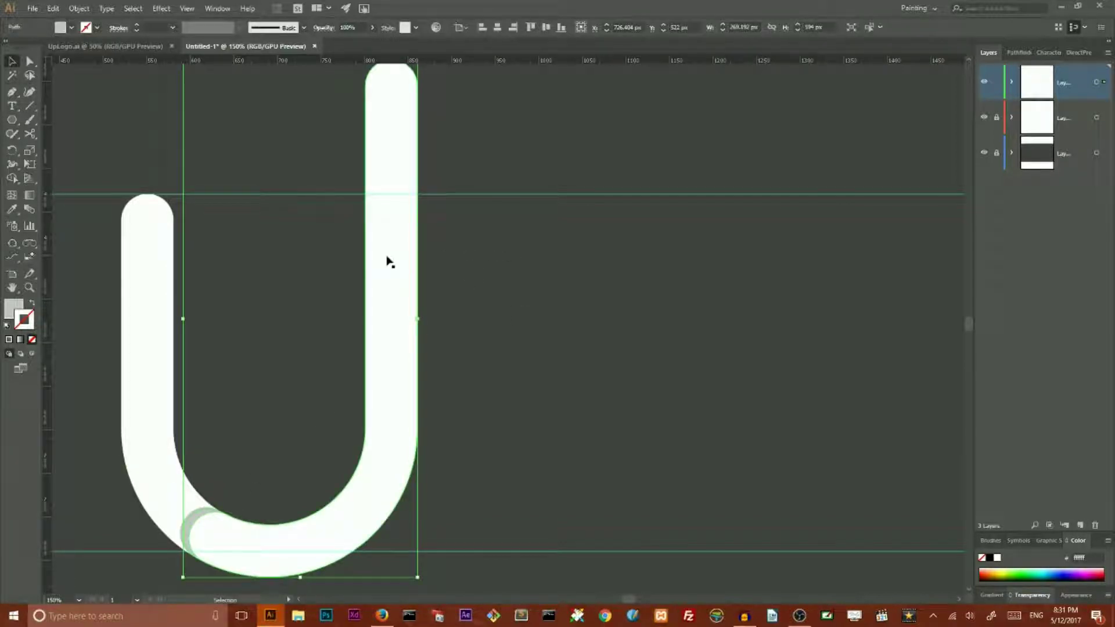
scroll(543, 264, "up", 5)
left_click(570, 154)
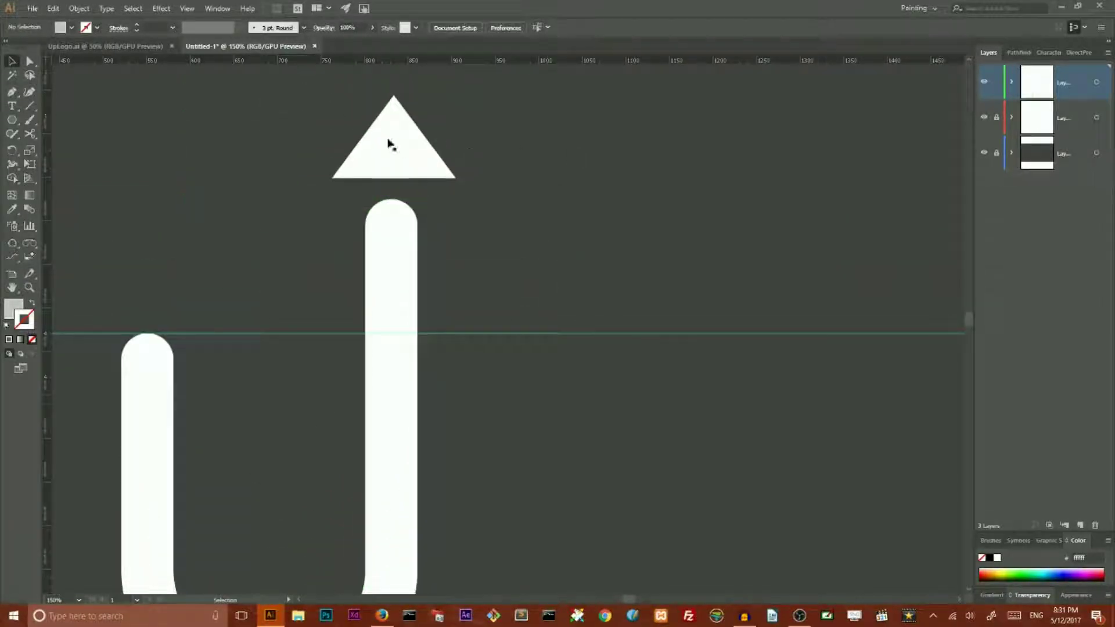
Move the triangle down onto the top of the tall stroke
left_click_drag(389, 142, 406, 189)
left_click(468, 148)
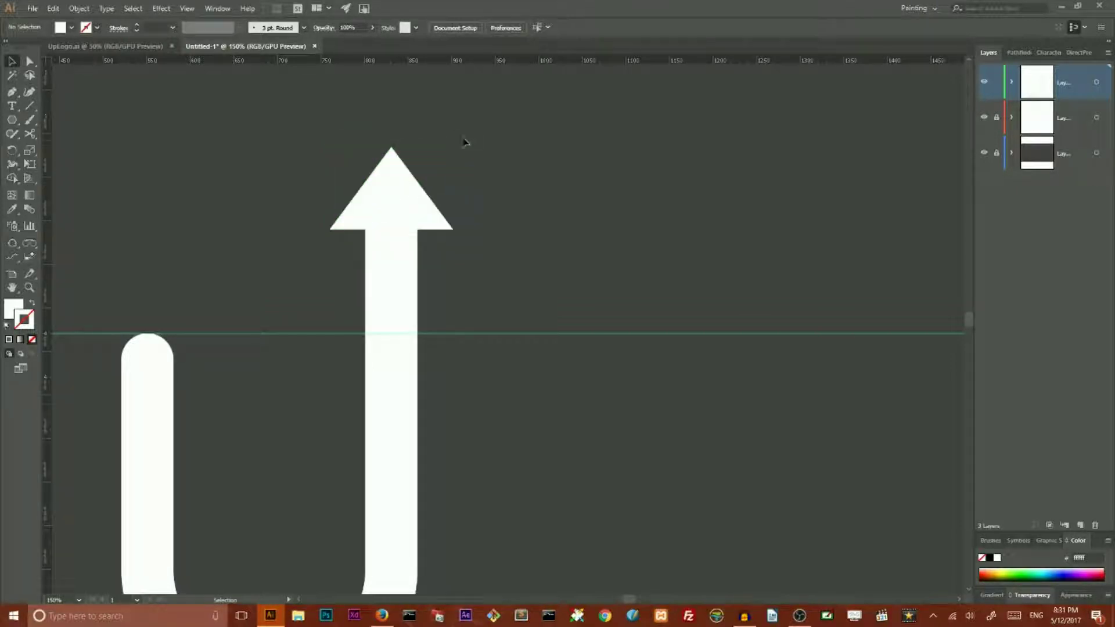
left_click(30, 61)
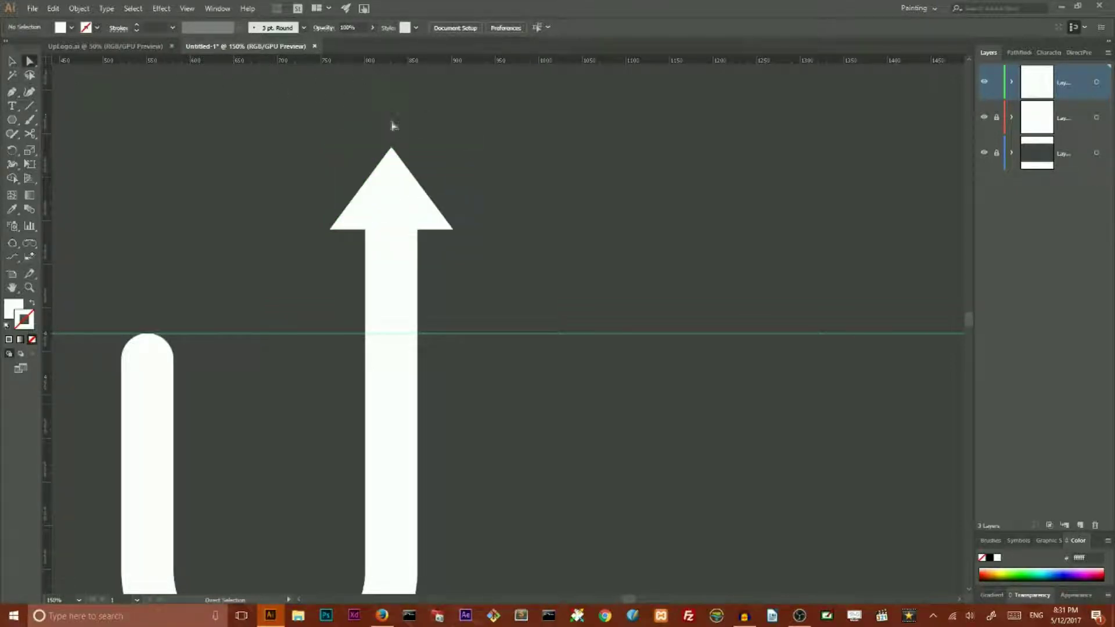
left_click(392, 149)
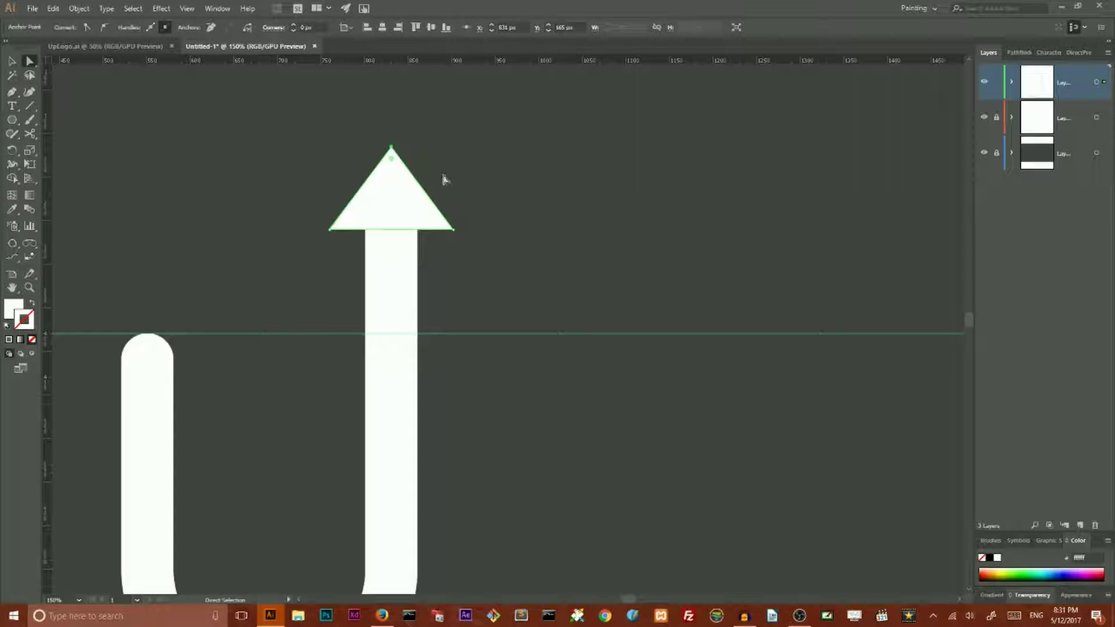
left_click(228, 82)
Round all three of the triangle's corners to about 2 px
left_click(393, 160)
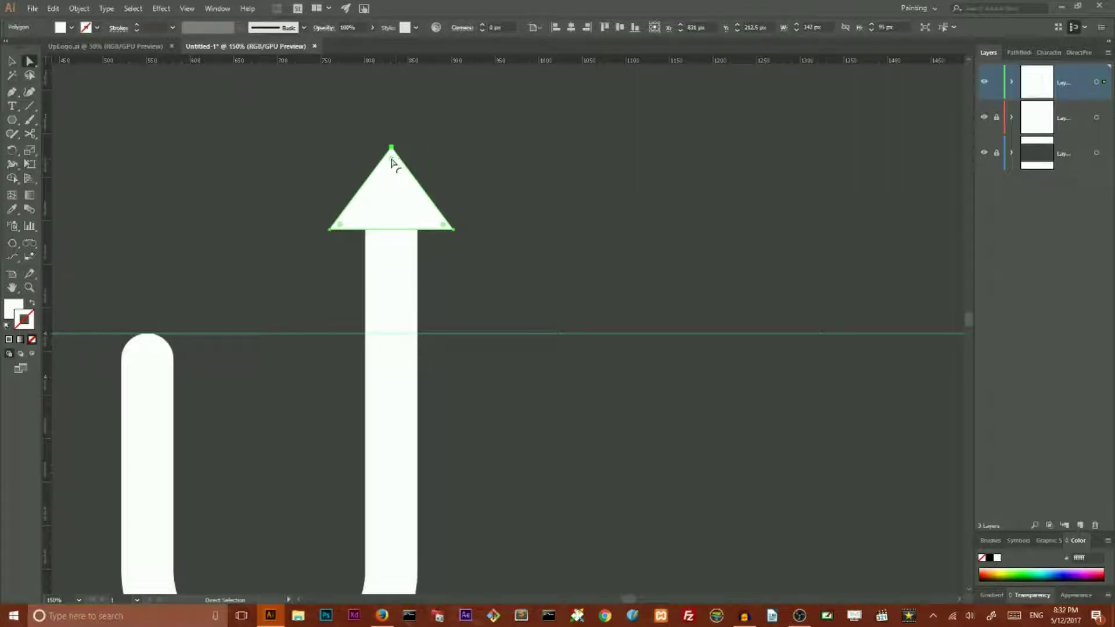
left_click_drag(393, 163, 404, 149)
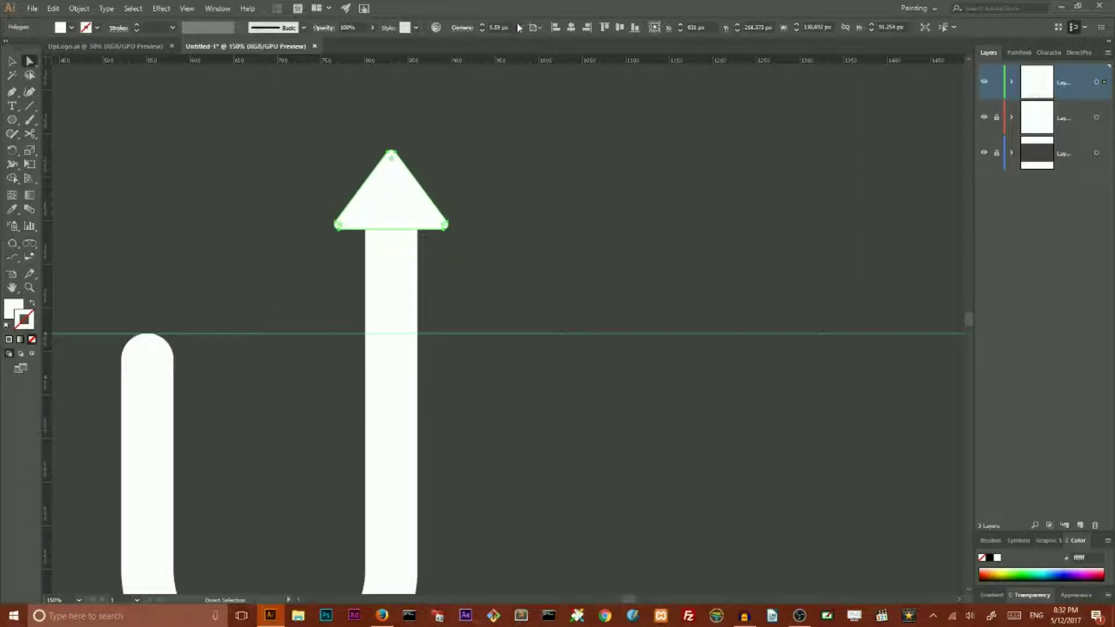
left_click(482, 30)
left_click(482, 31)
left_click(482, 30)
Reselect the arrowhead triangle with the Selection tool
left_click(453, 119)
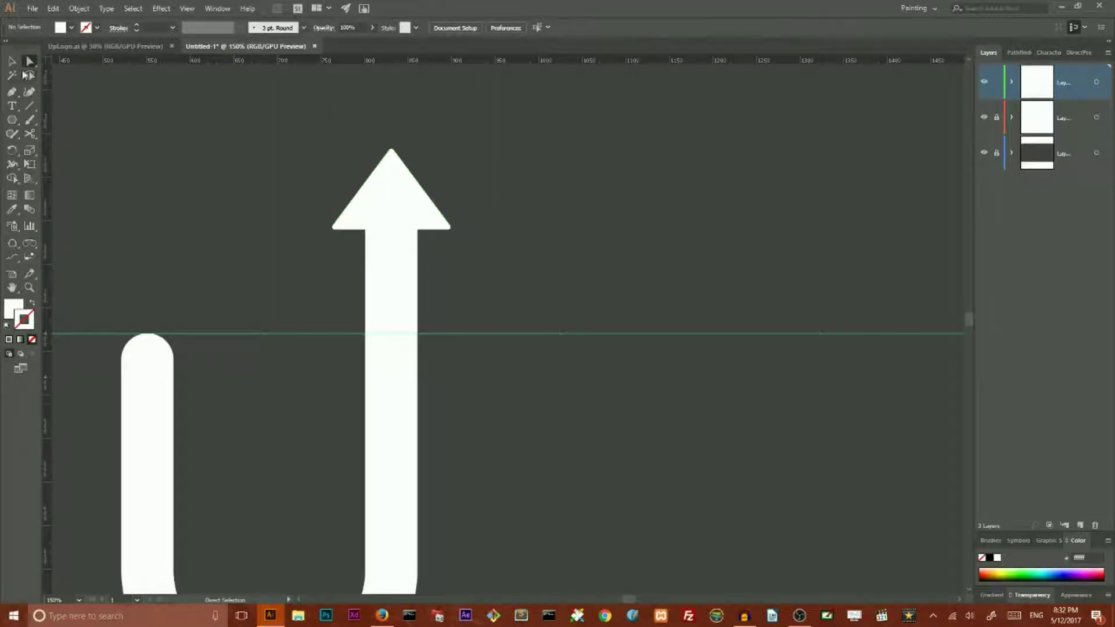
left_click(14, 63)
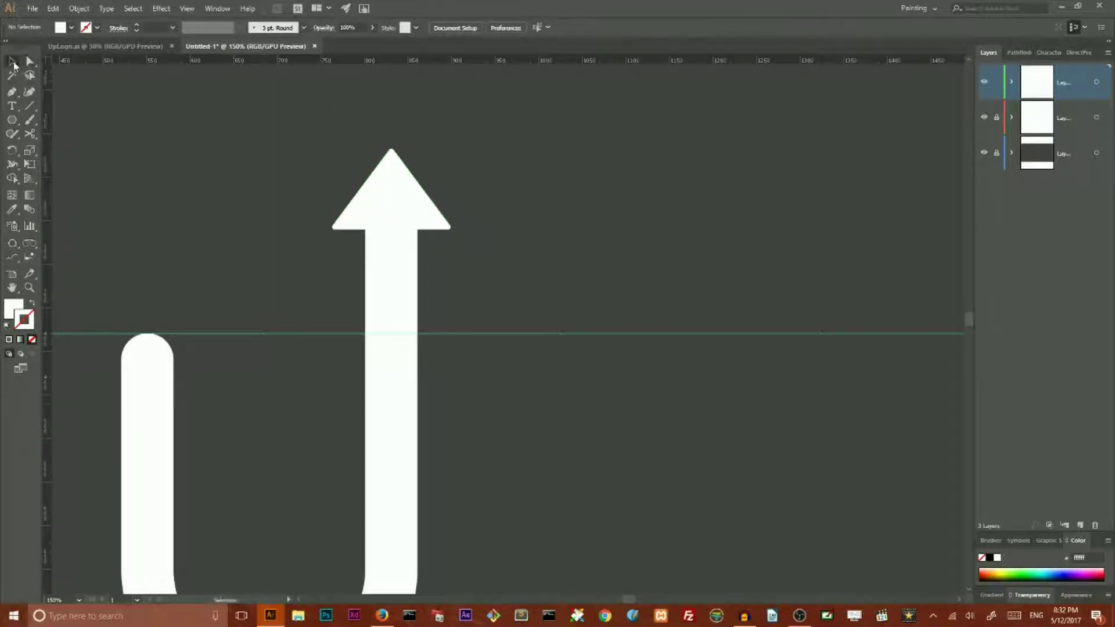
left_click(384, 177)
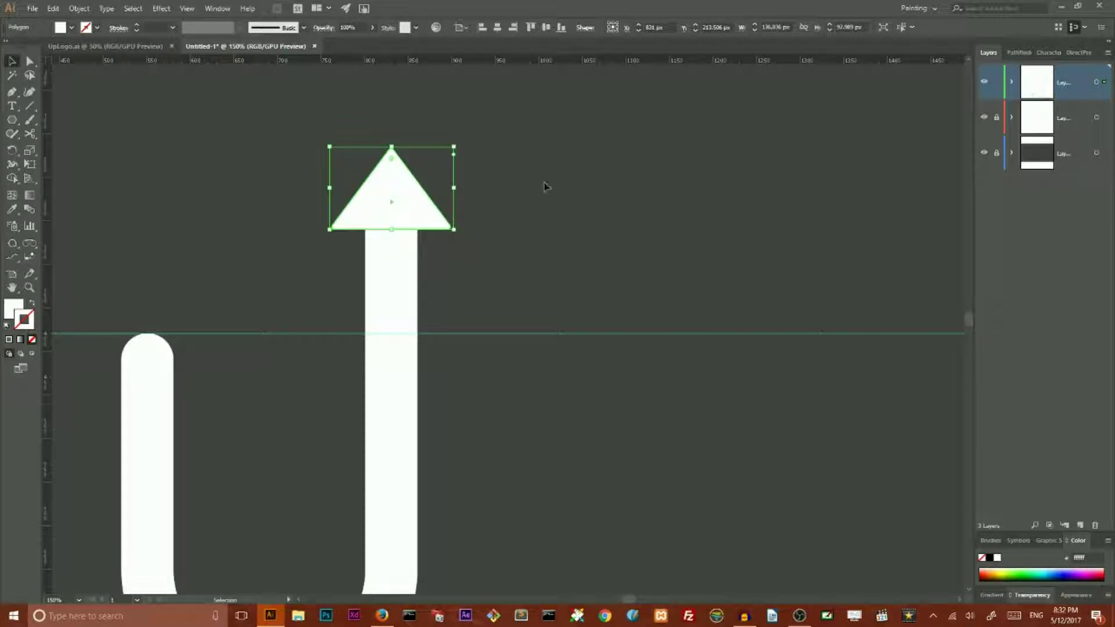
Apply the U shape's colour to the triangle with the Eyedropper
key("a")
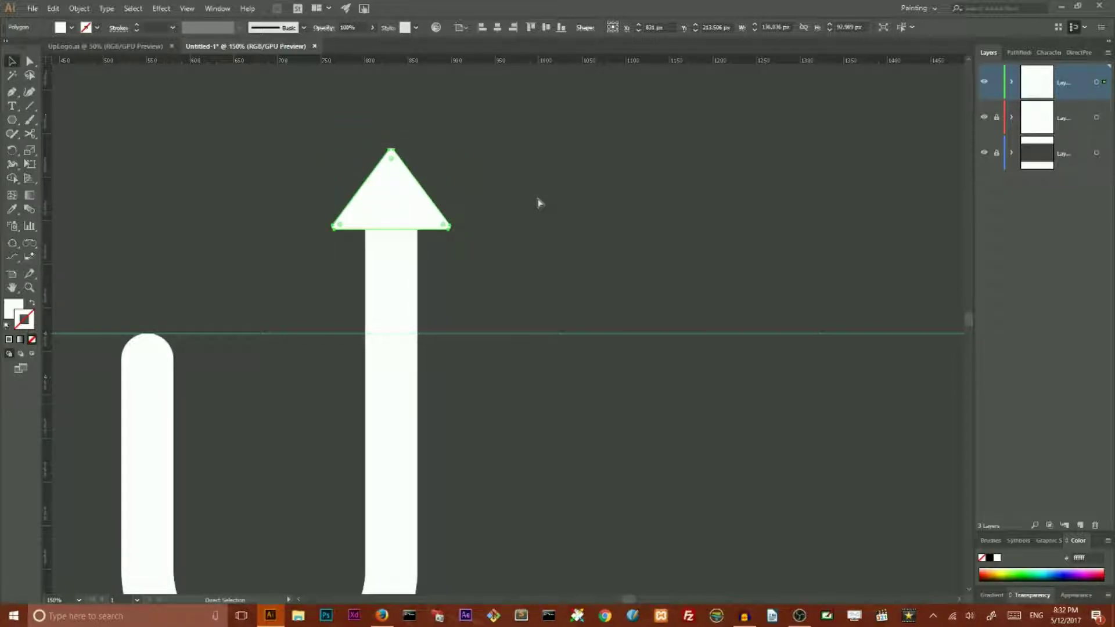
key("ctrl+v")
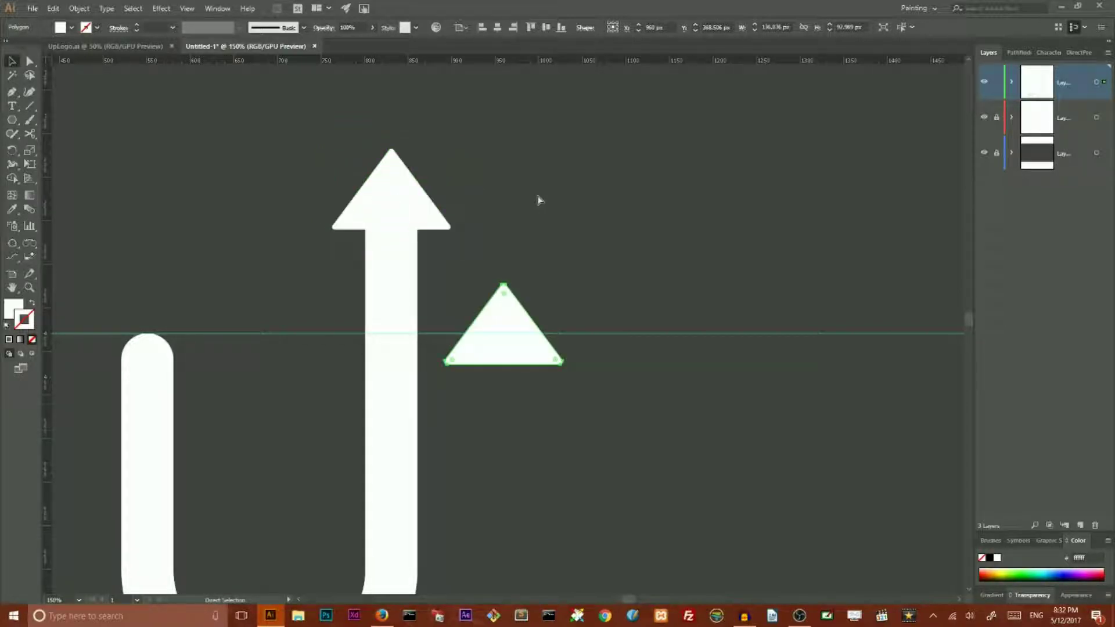
key("ctrl+z")
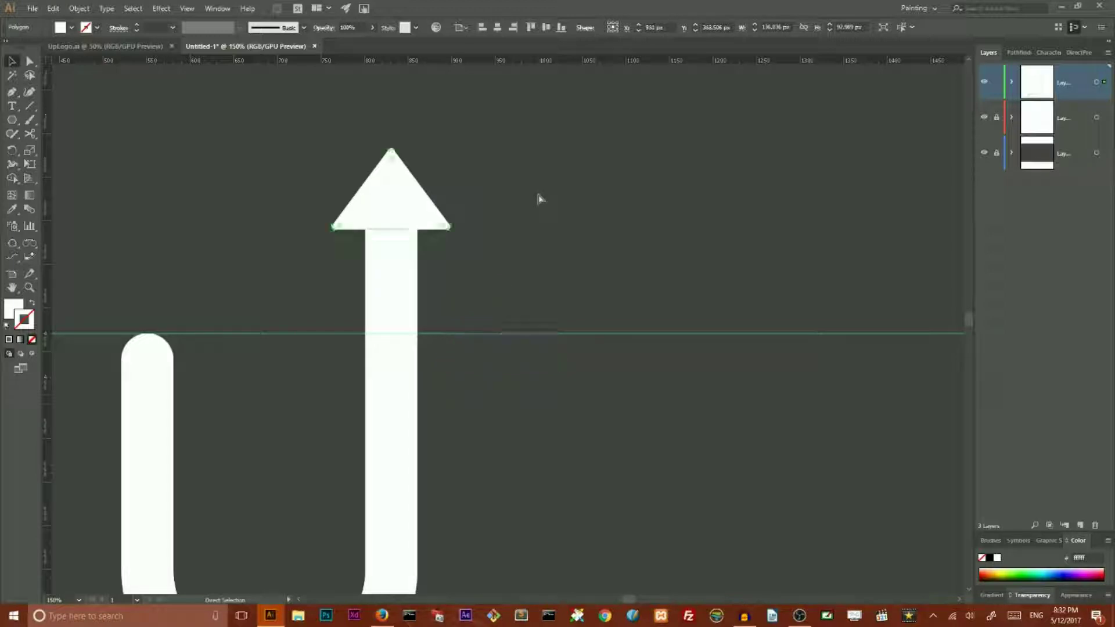
key("v")
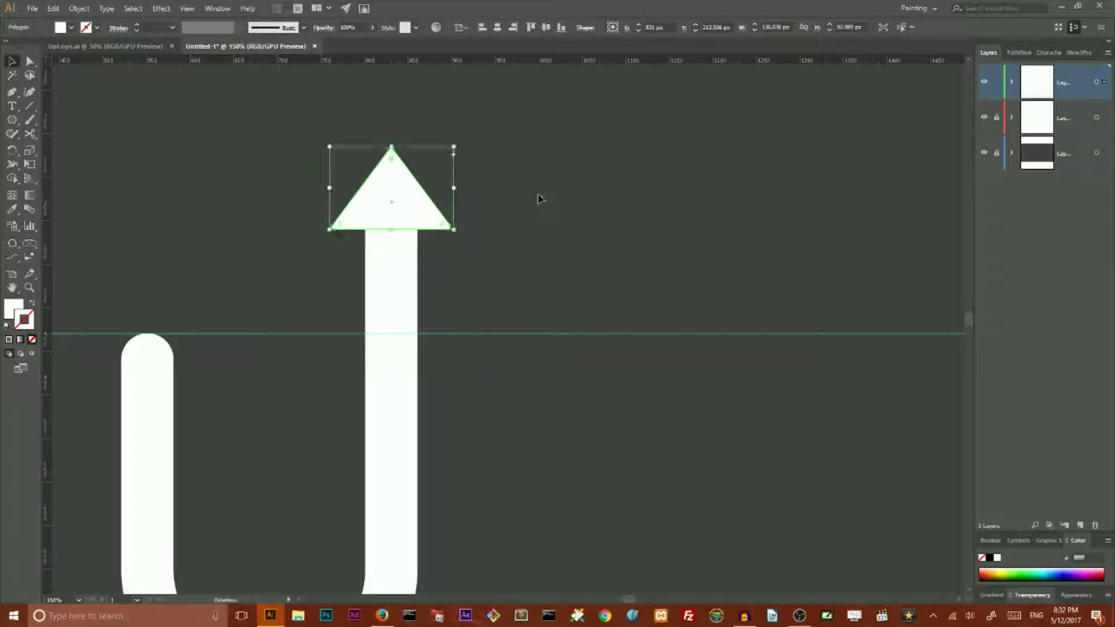
scroll(154, 235, "down", 5)
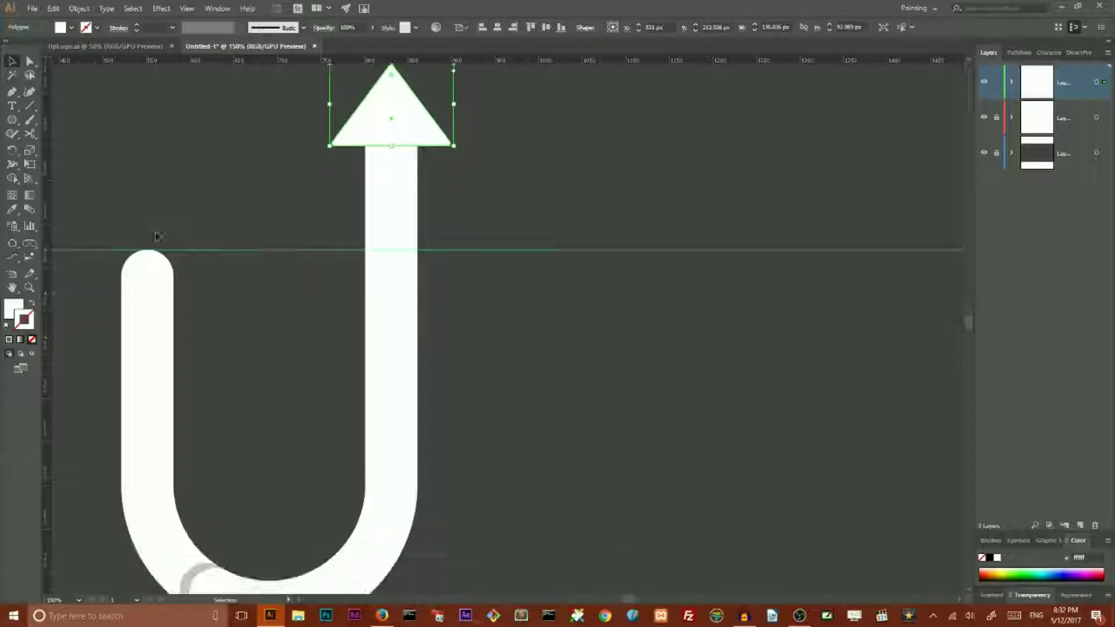
left_click(12, 209)
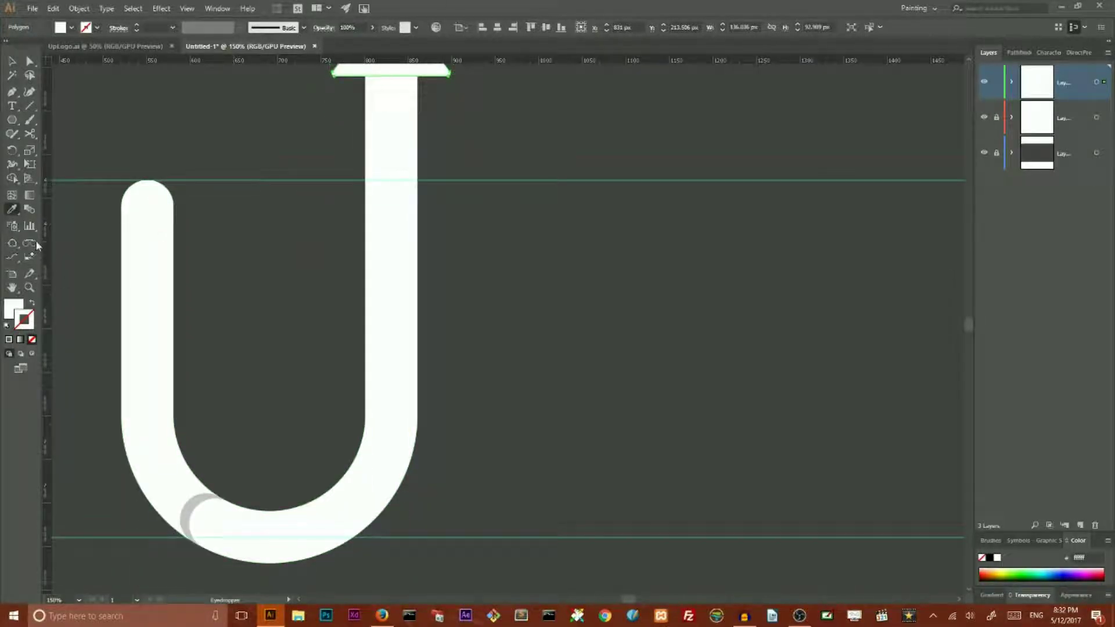
left_click(156, 340)
Reselect the triangle, try Send to Back, and bring up Object > Arrange
scroll(156, 340, "up", 6)
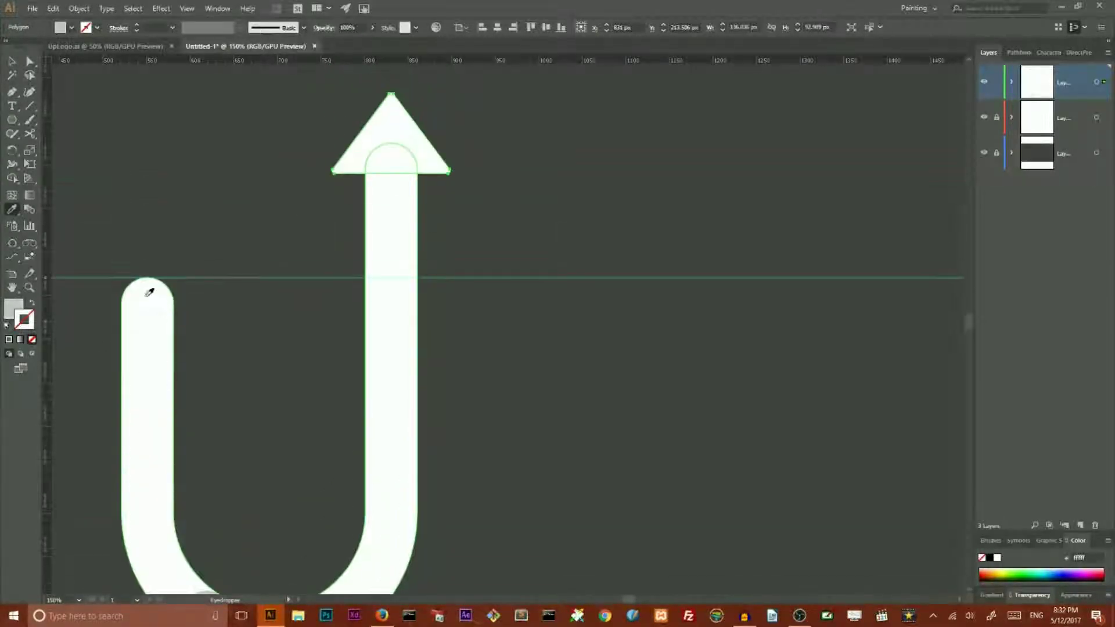
left_click(11, 61)
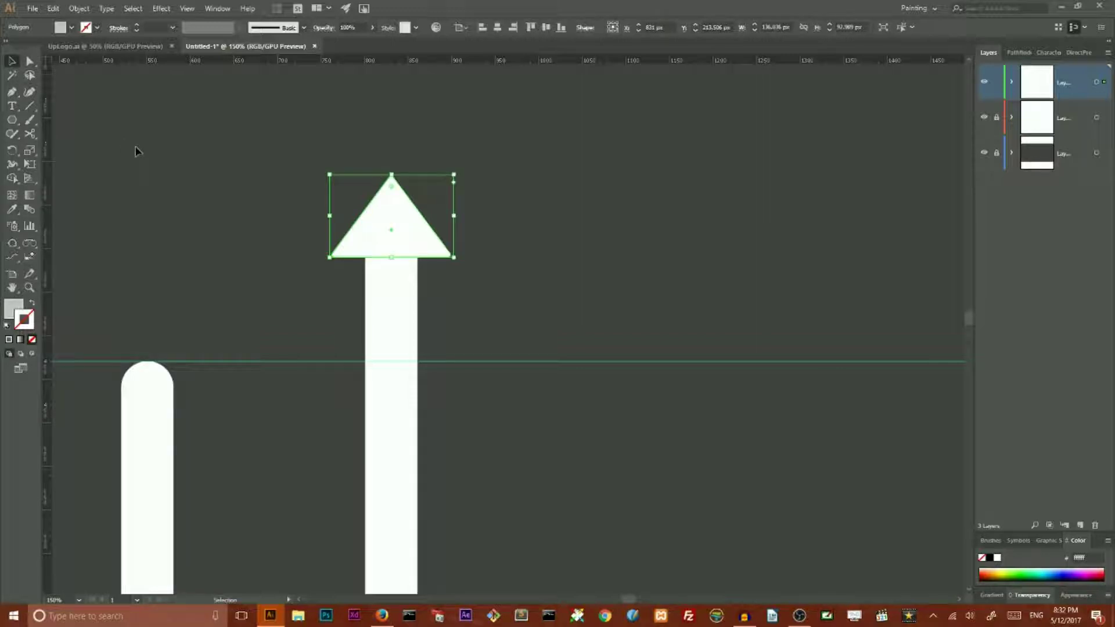
key("ctrl")
key("ctrl+shift+bracketleft")
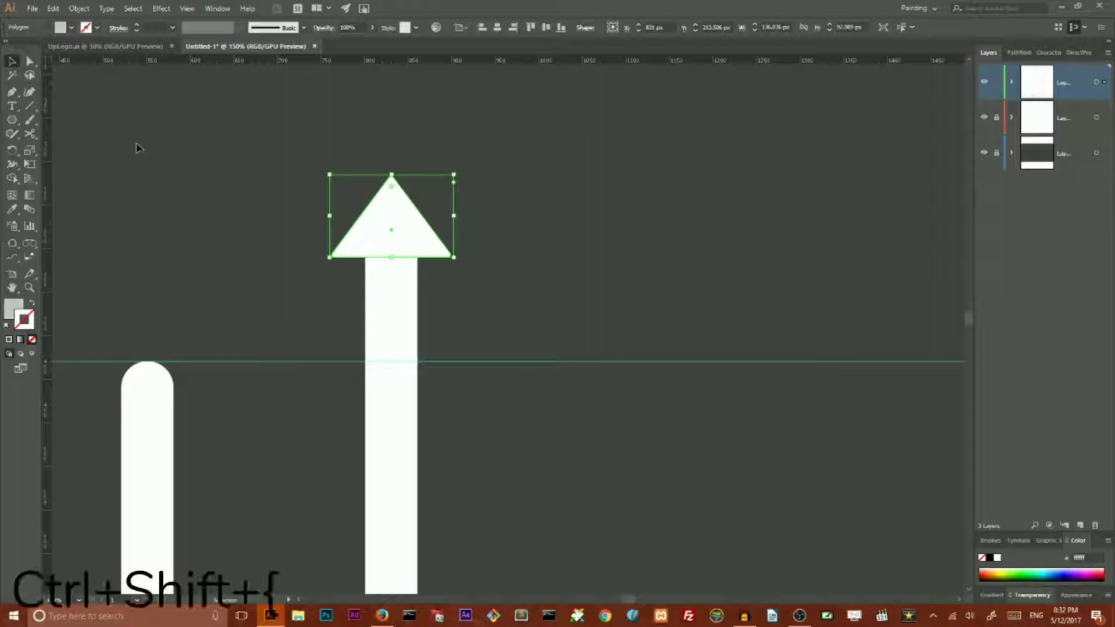
left_click(78, 10)
mouse_move(162, 35)
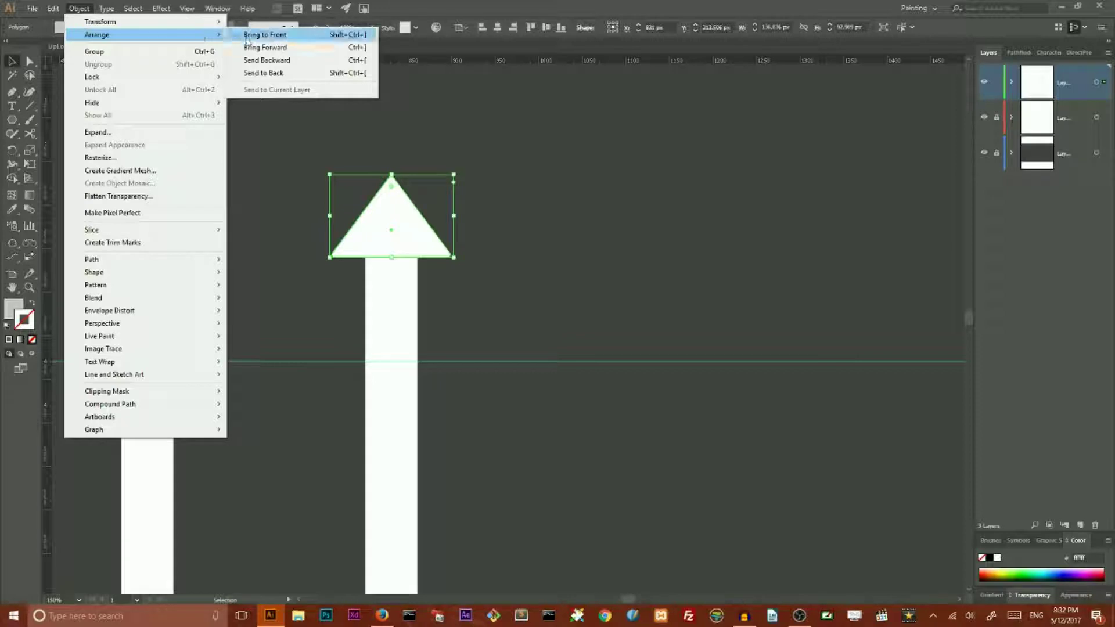
Send the triangle to back and nudge it down three steps to Y 220.506 px
left_click(253, 73)
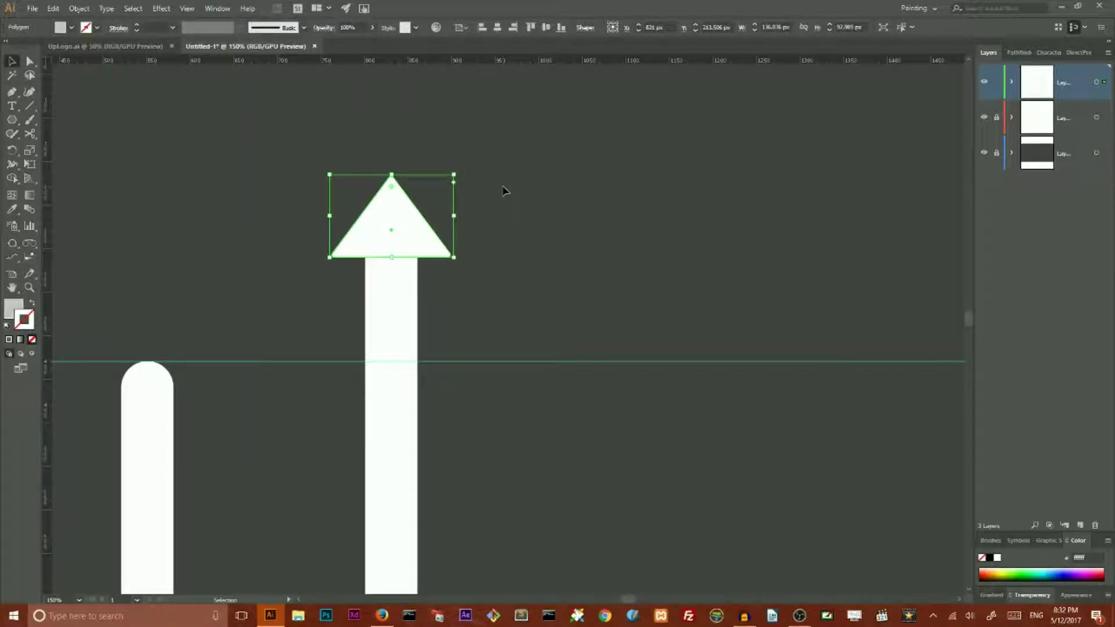
left_click(1013, 83)
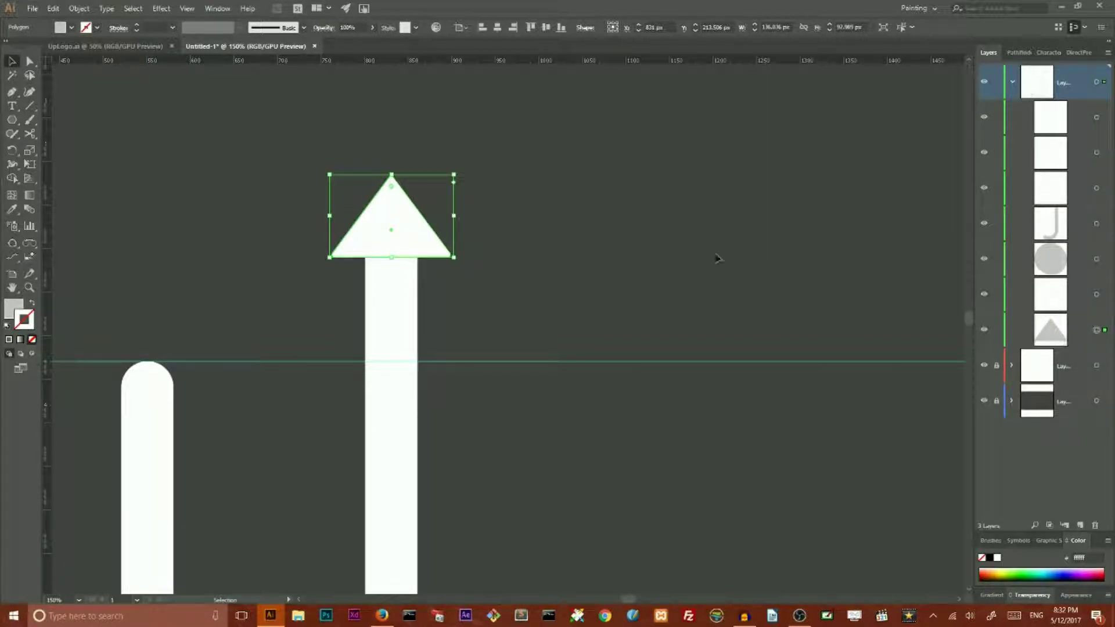
key("Down")
key("Down")
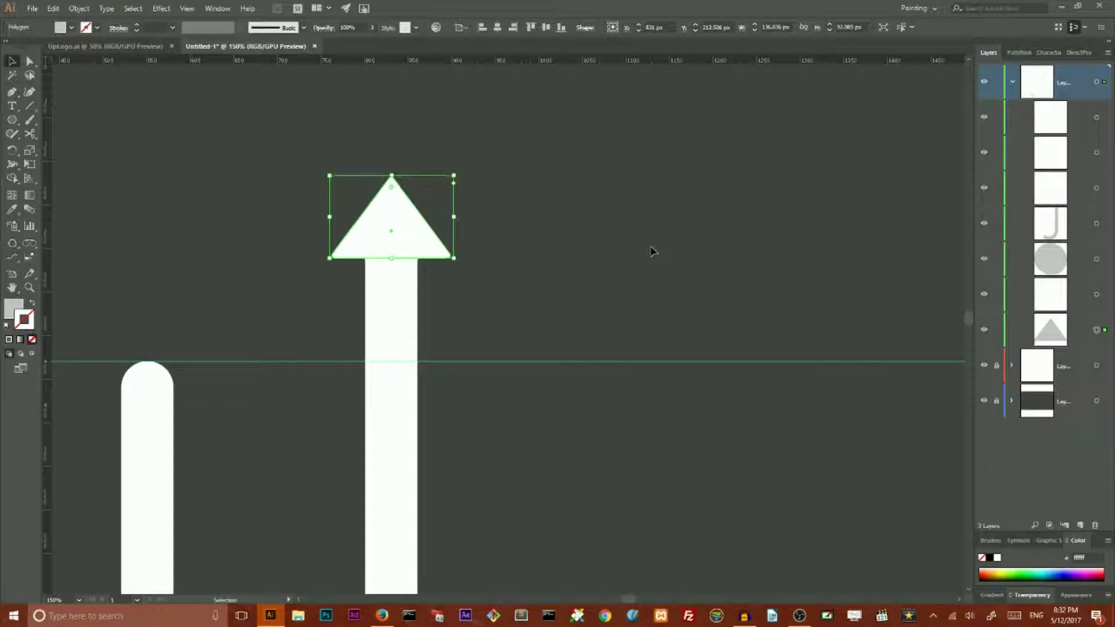
key("Down")
key("Down")
key("Down")
key("Down")
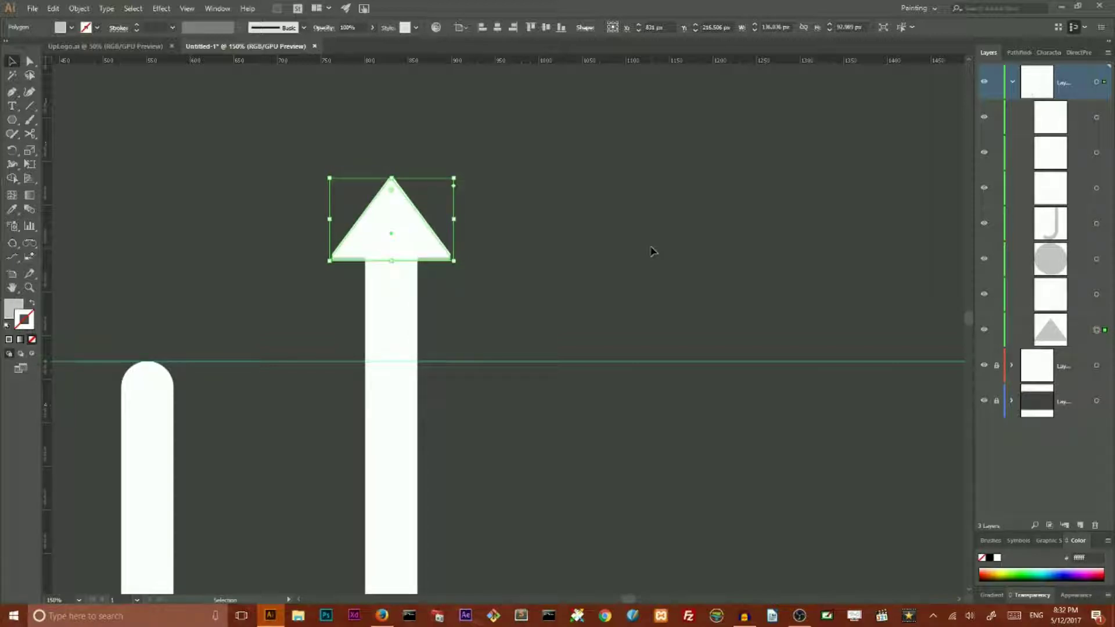
key("Down")
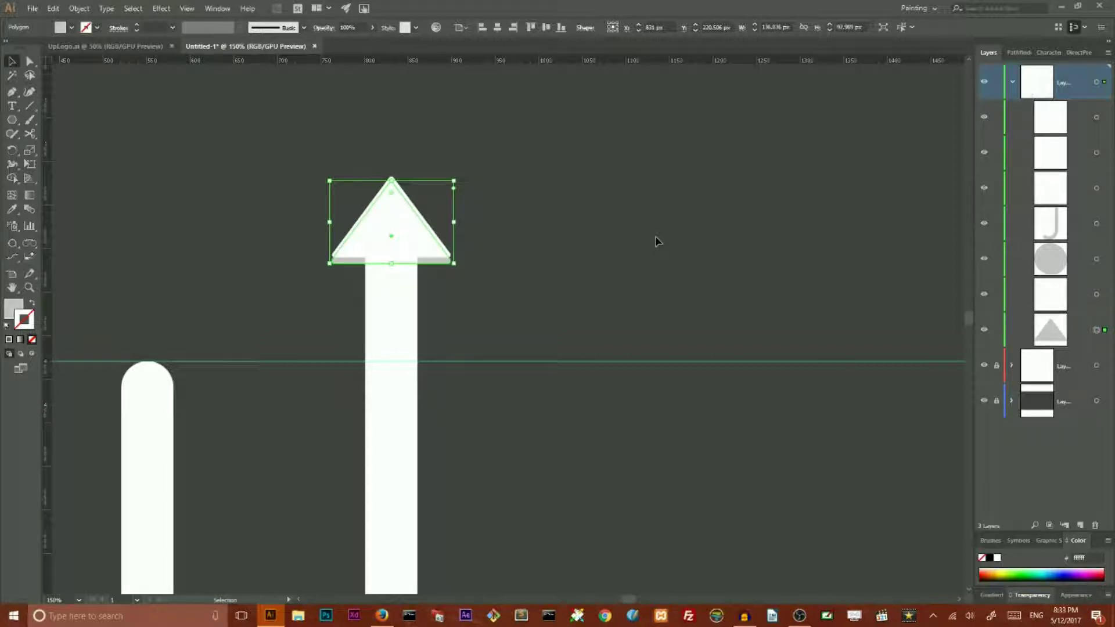
Set the triangle's Transparency blending mode to Multiply, then deselect
left_click(1021, 598)
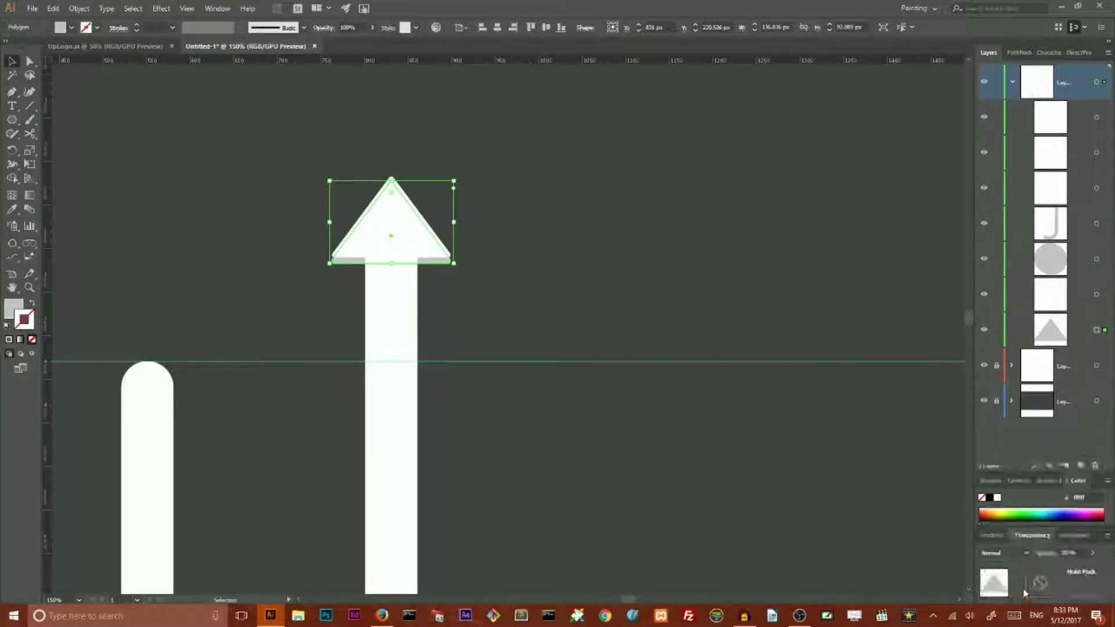
left_click(1008, 555)
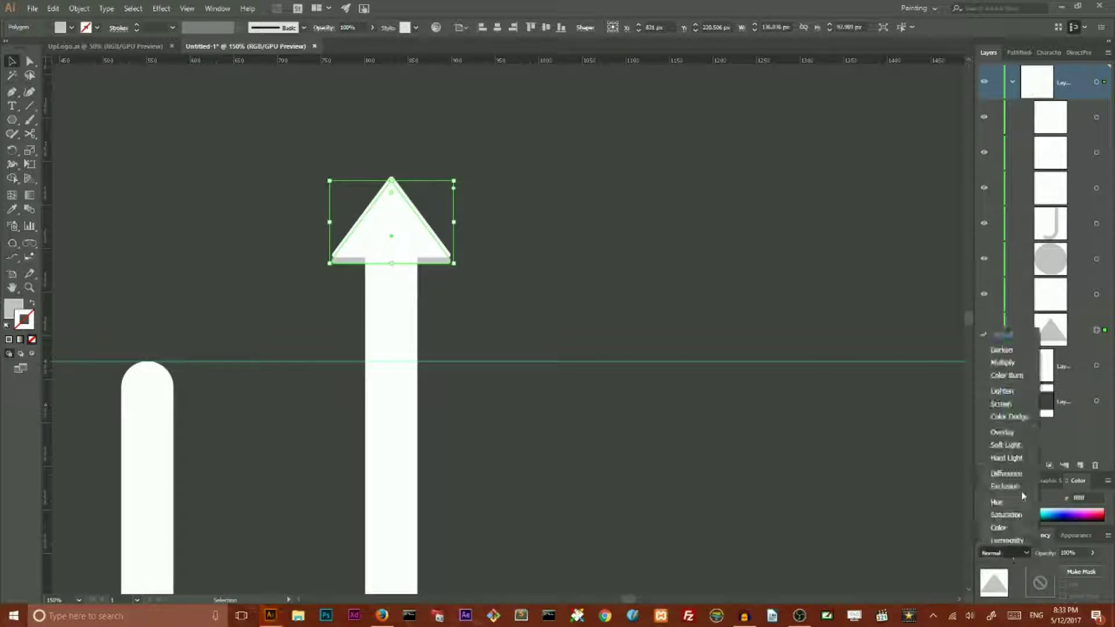
left_click(1007, 363)
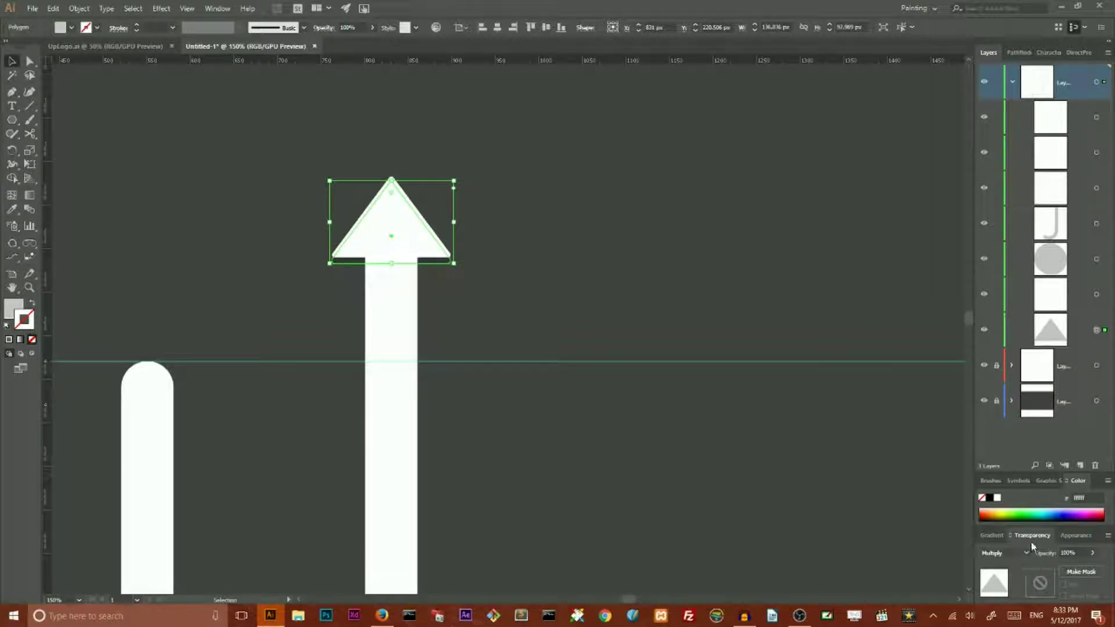
left_click(217, 8)
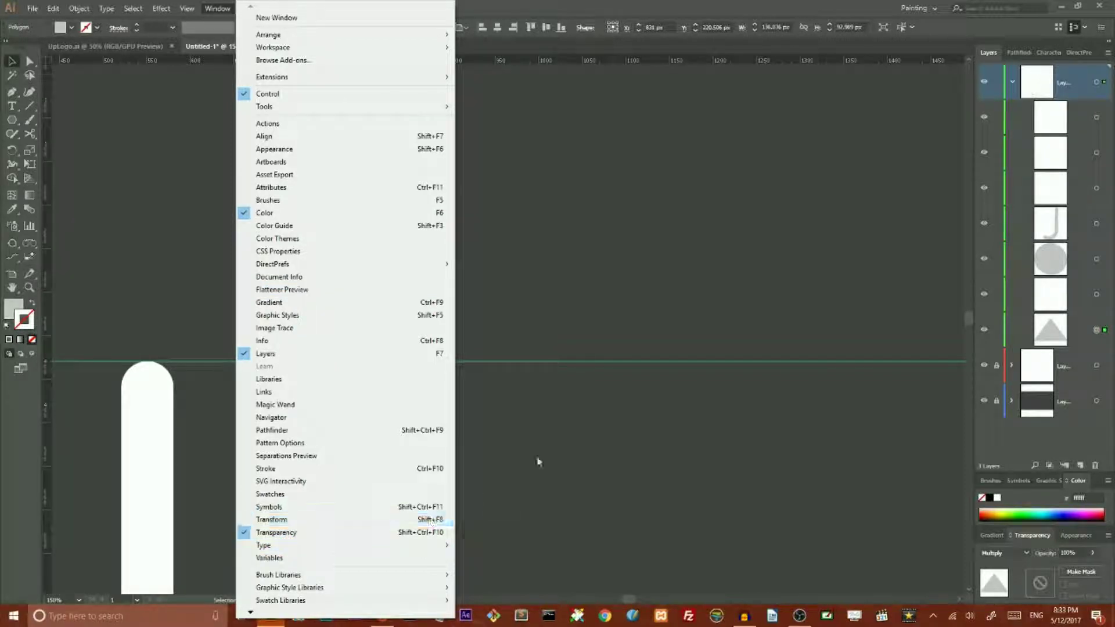
left_click(657, 272)
Scroll down the canvas, briefly selecting and then deselecting the J-shaped path inside the U
scroll(656, 276, "down", 2)
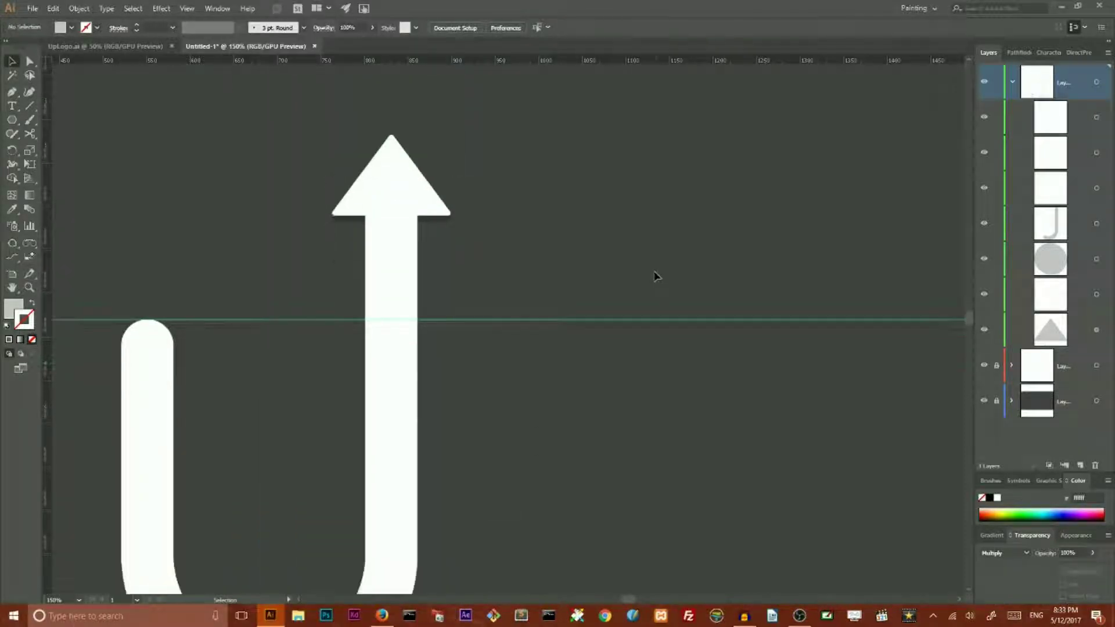
scroll(656, 277, "down", 3)
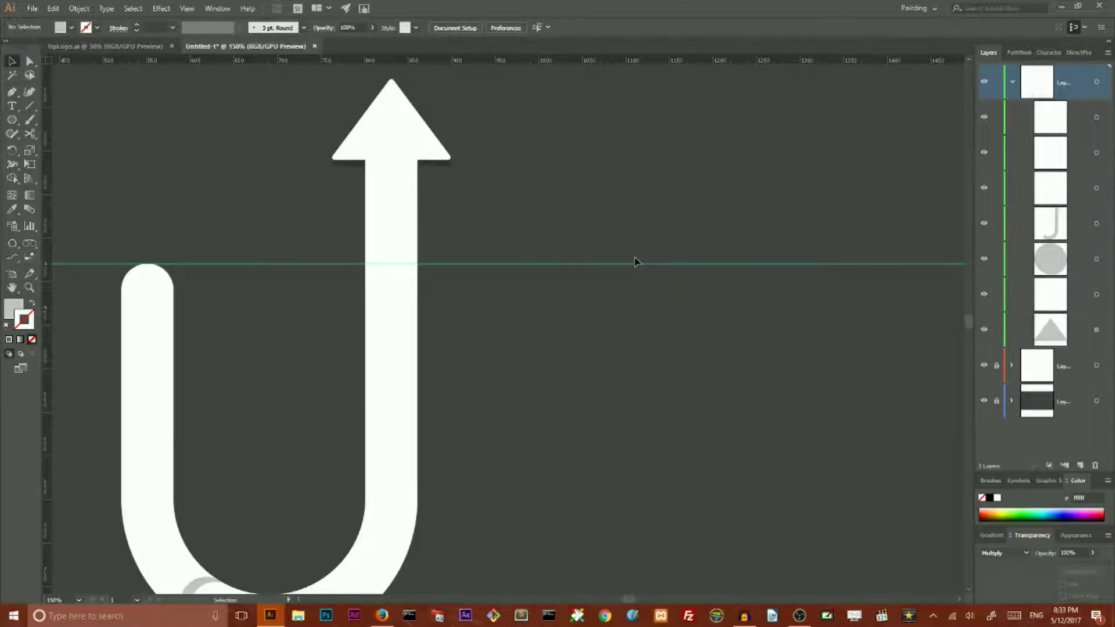
scroll(635, 261, "down", 2)
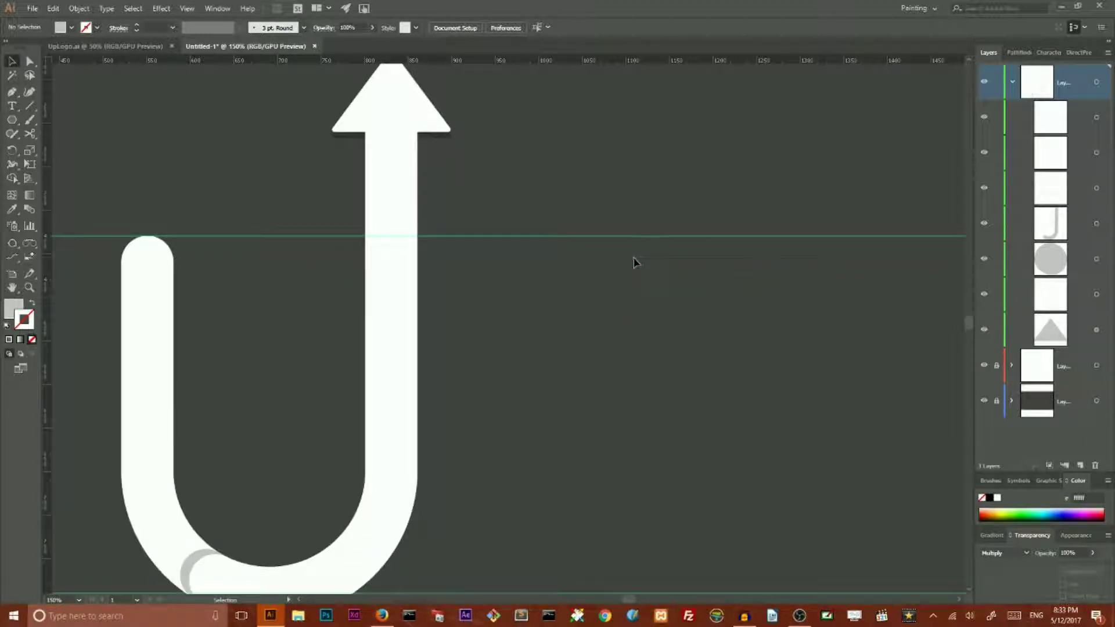
left_click(194, 562)
scroll(627, 449, "down", 4)
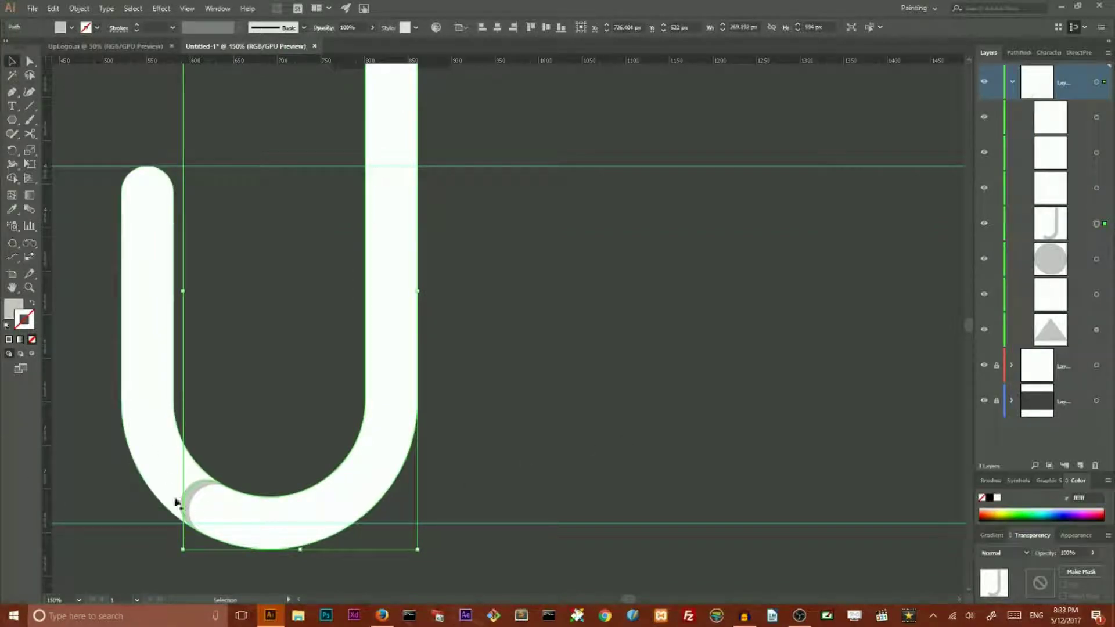
scroll(581, 361, "up", 8)
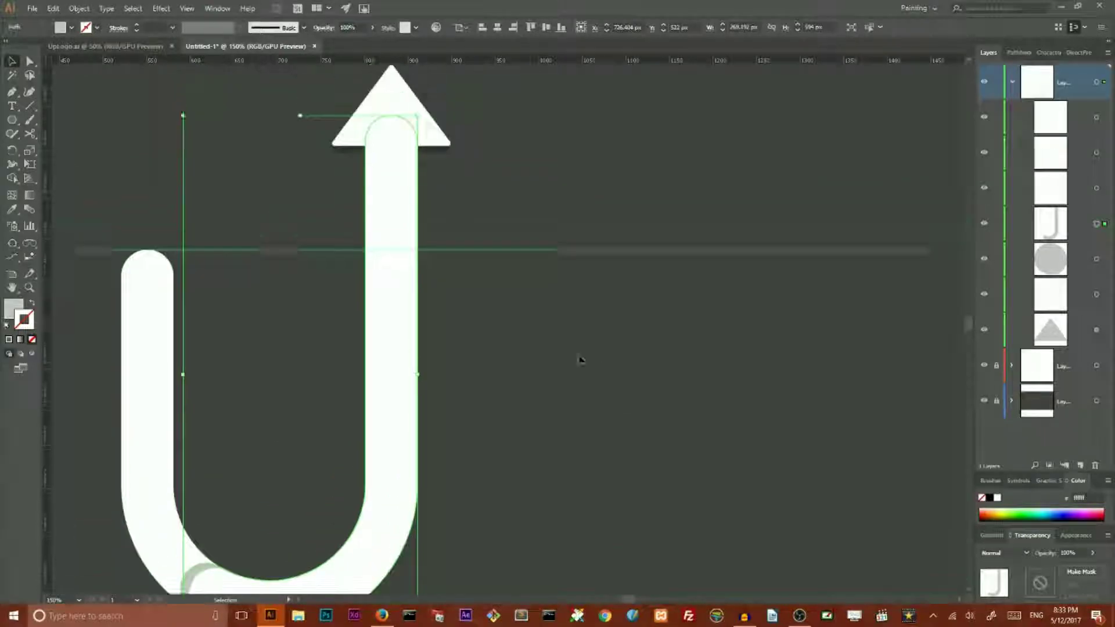
left_click(540, 212)
scroll(541, 236, "down", 5)
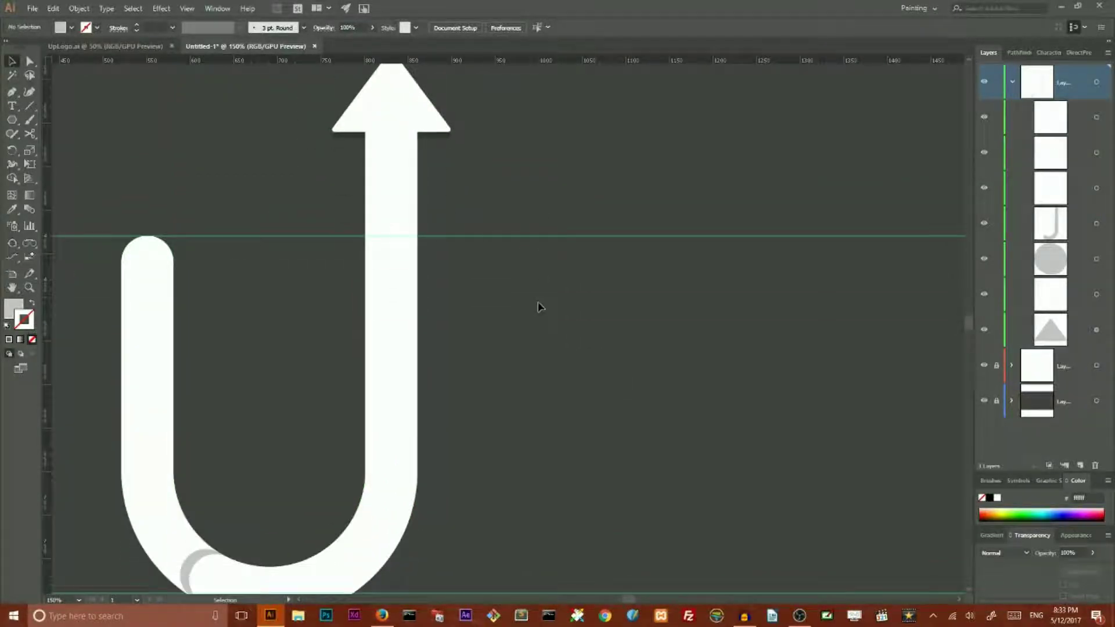
key("a")
Zoom out and back to 100%, scroll to the space right of the U, and pick the Ellipse tool
key("ctrl+minus")
key("ctrl+minus")
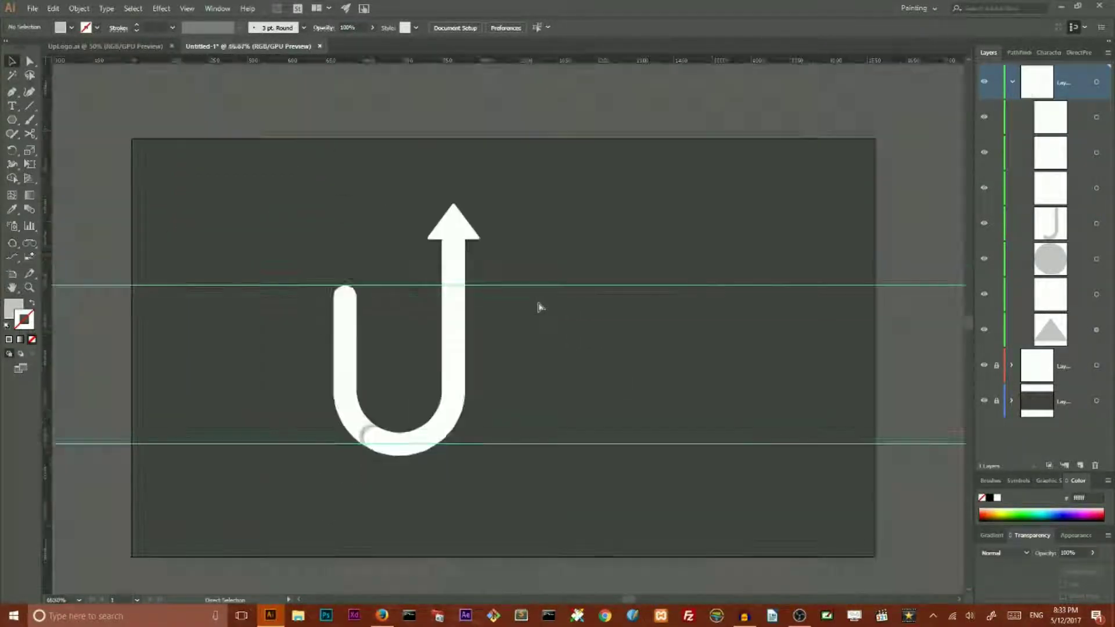
key("ctrl+minus")
key("ctrl+plus")
key("ctrl+plus")
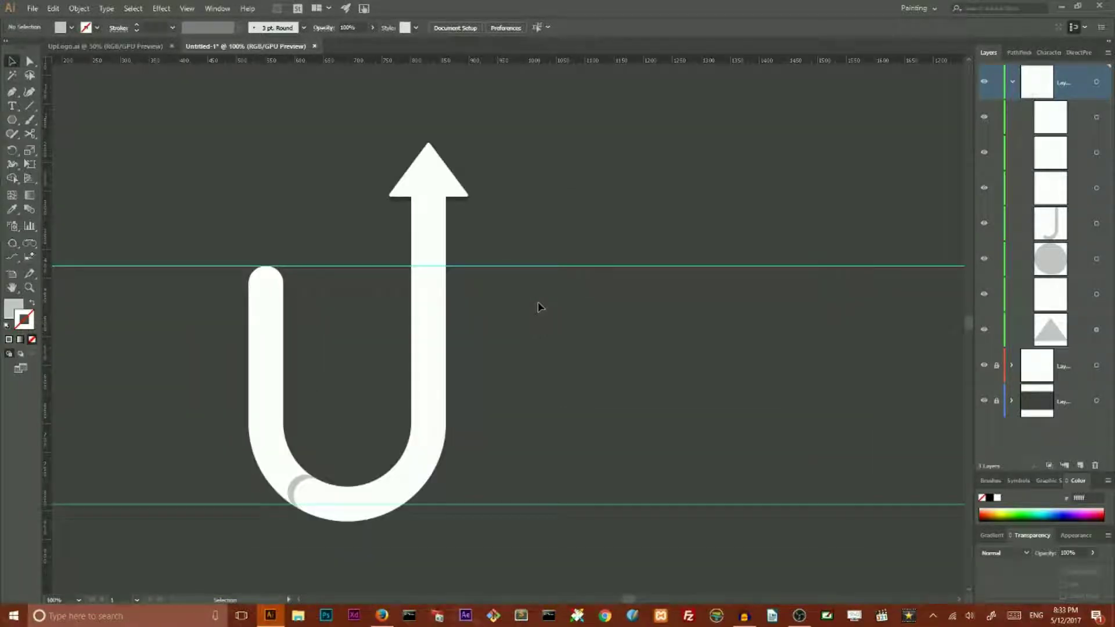
scroll(610, 306, "down", 3)
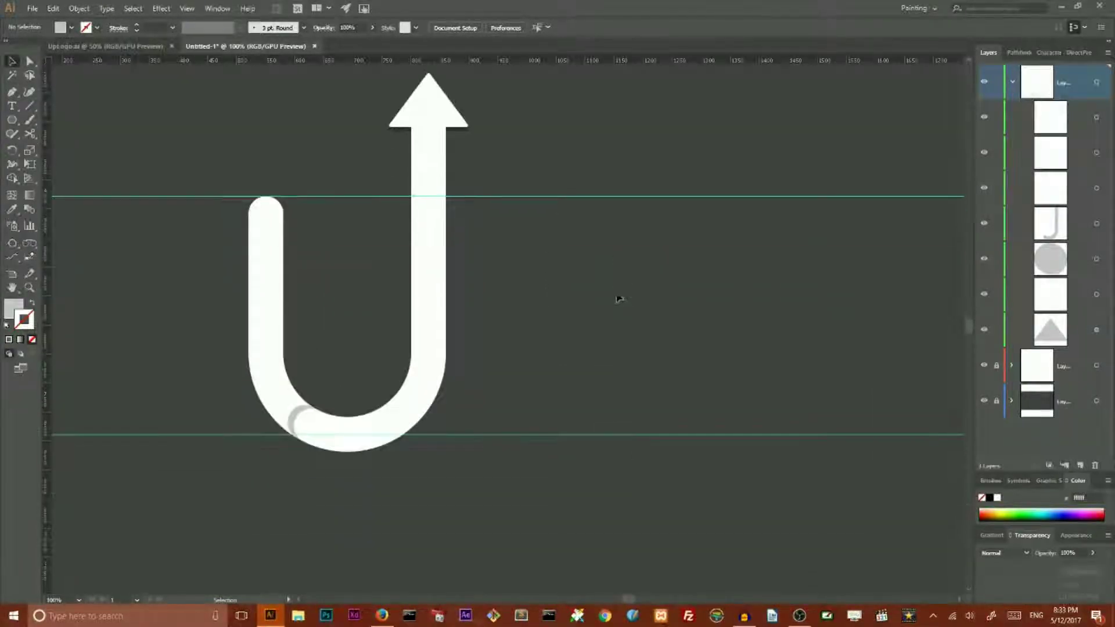
scroll(894, 577, "right", 4)
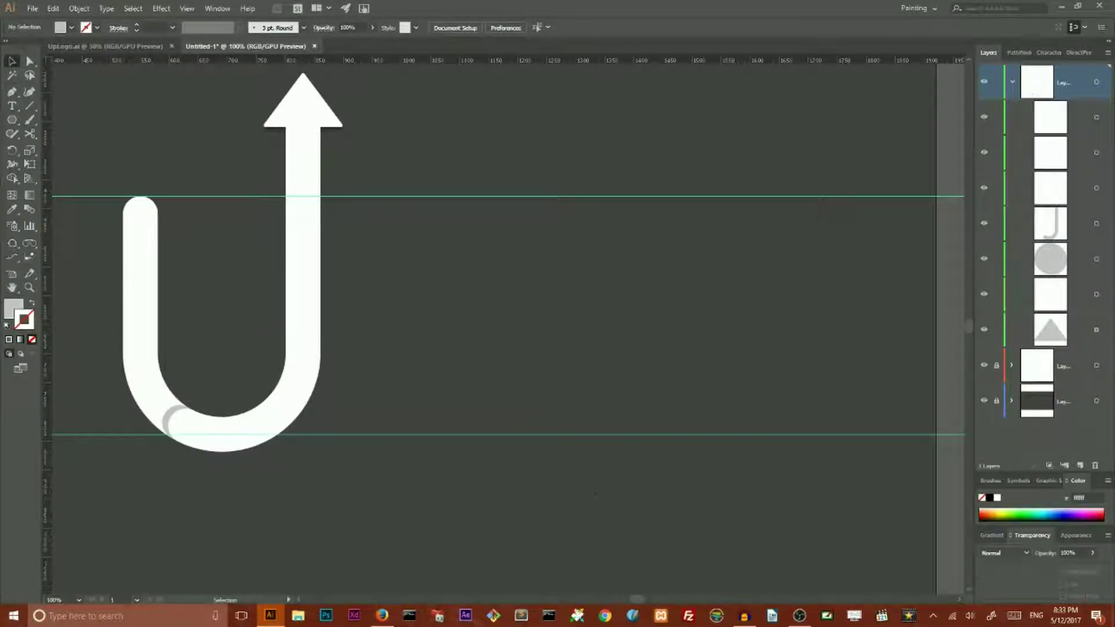
left_click_drag(12, 119, 58, 146)
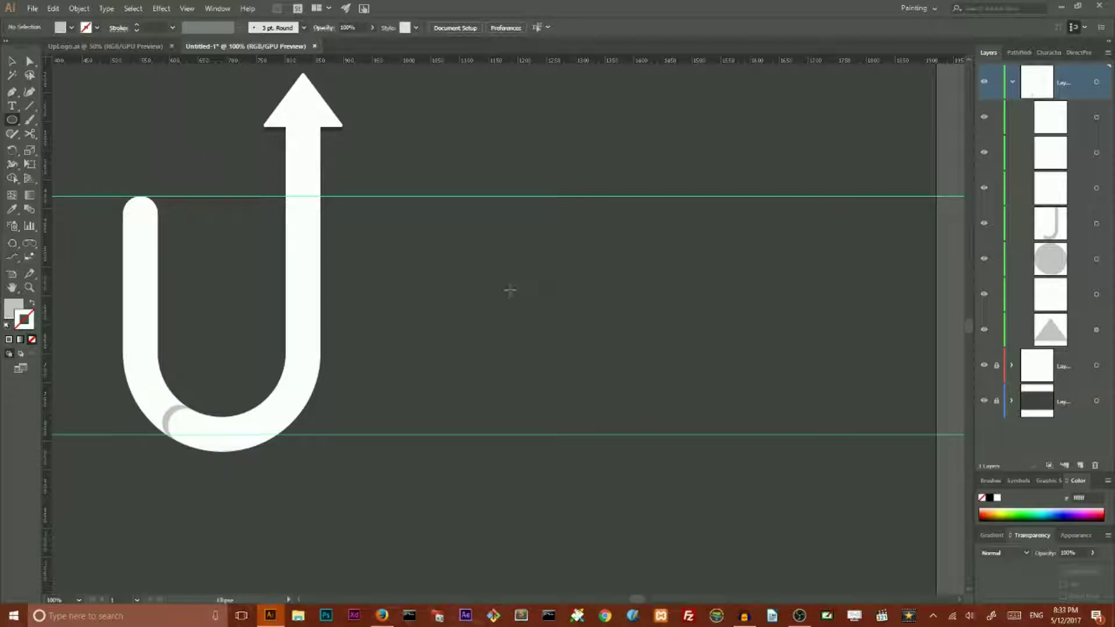
Create a 355 × 355 px circle with linked proportions and move it up toward the U
left_click(515, 281)
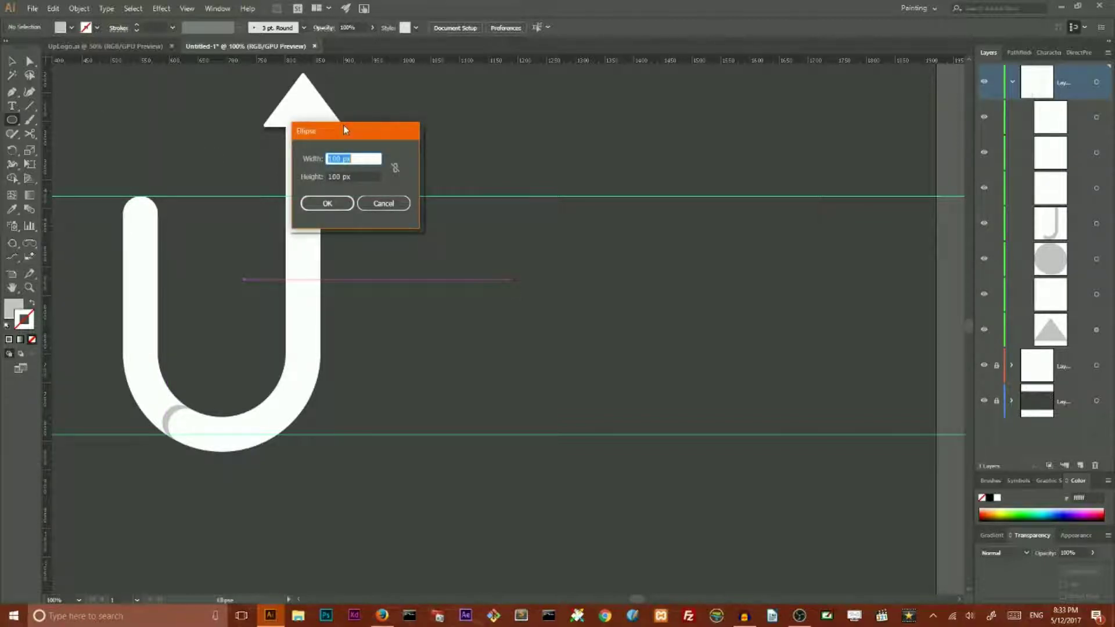
left_click_drag(344, 129, 598, 137)
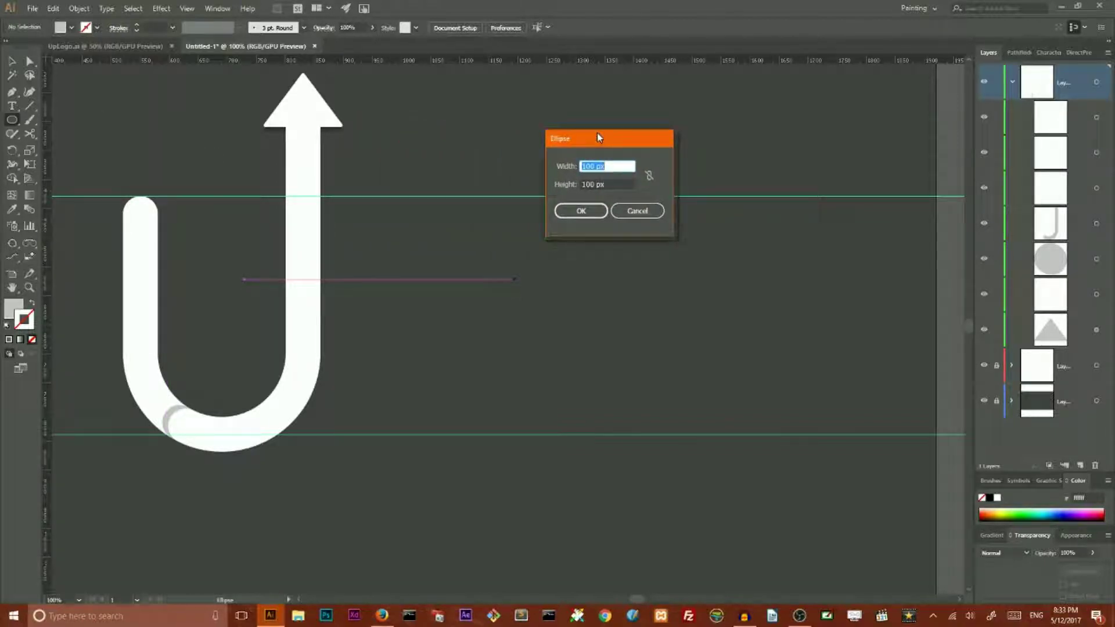
left_click(650, 176)
left_click_drag(597, 167, 574, 169)
key("BackSpace")
type("355")
left_click(581, 211)
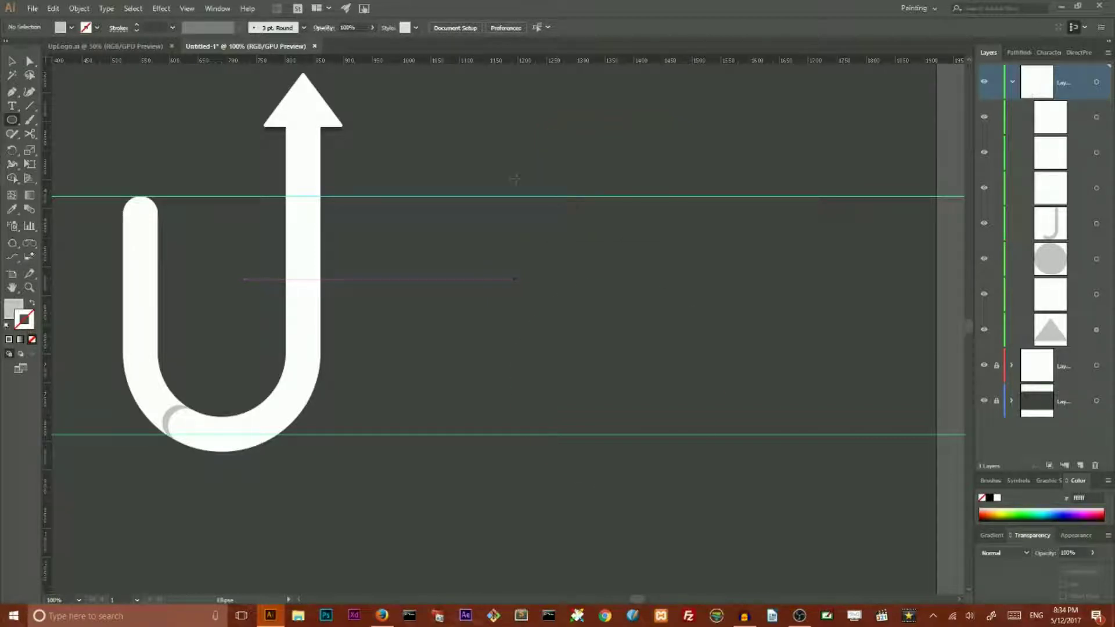
key("v")
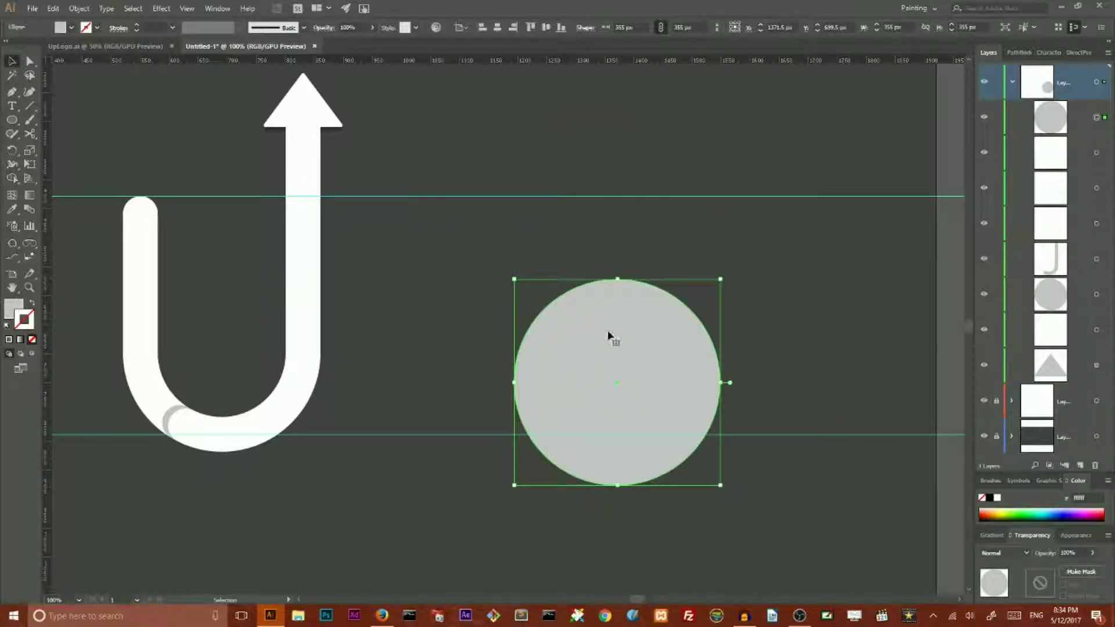
left_click_drag(610, 337, 542, 280)
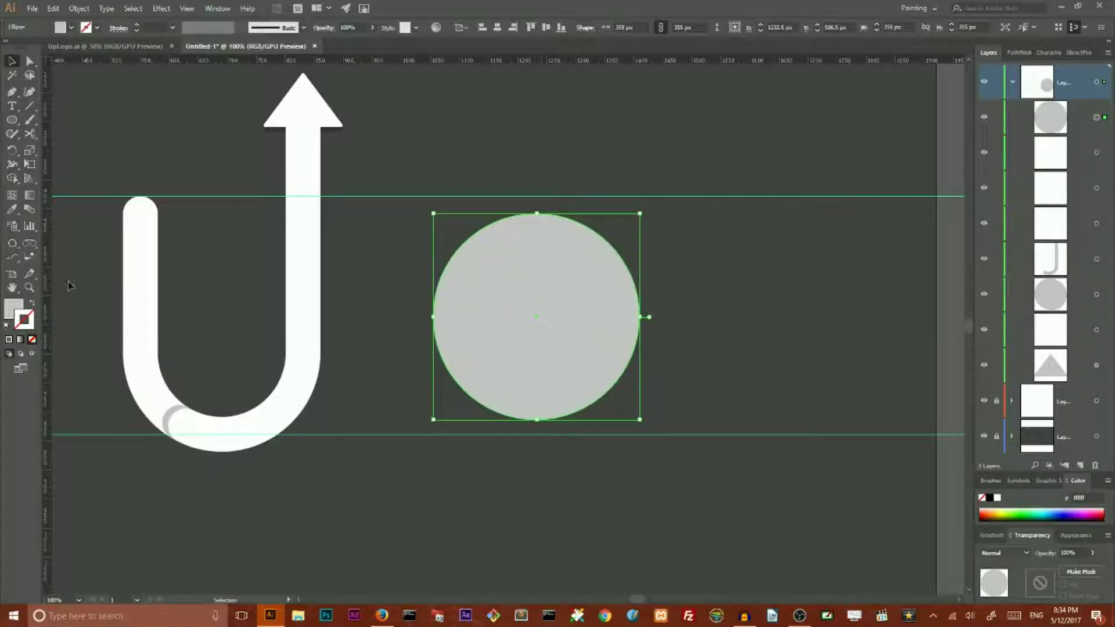
Swap the circle's fill and stroke and make the stroke white
left_click(31, 303)
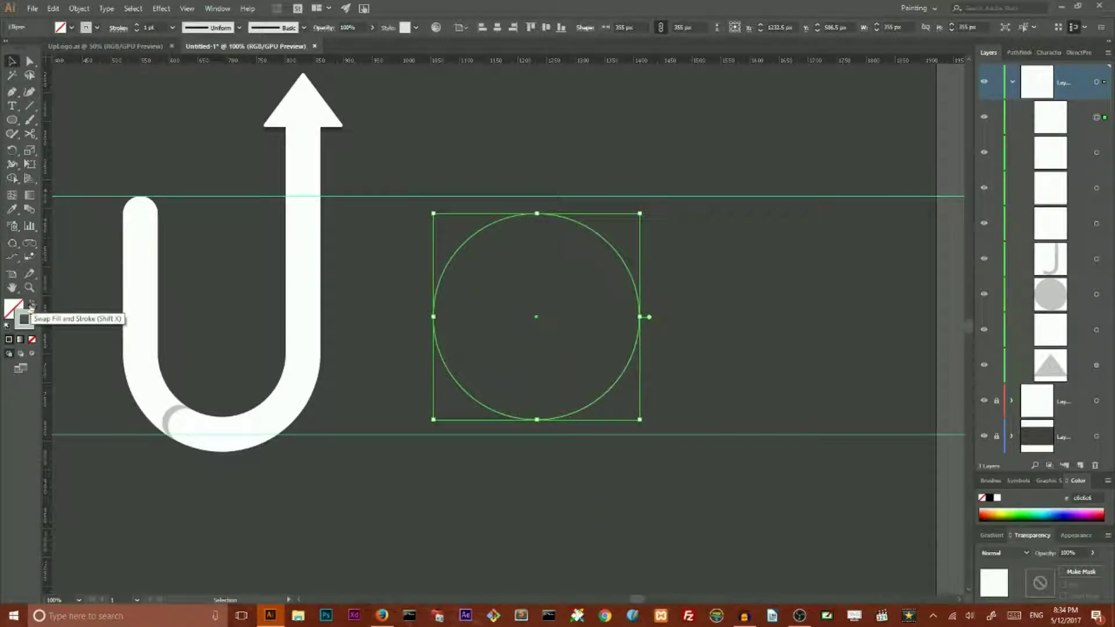
left_click(25, 318)
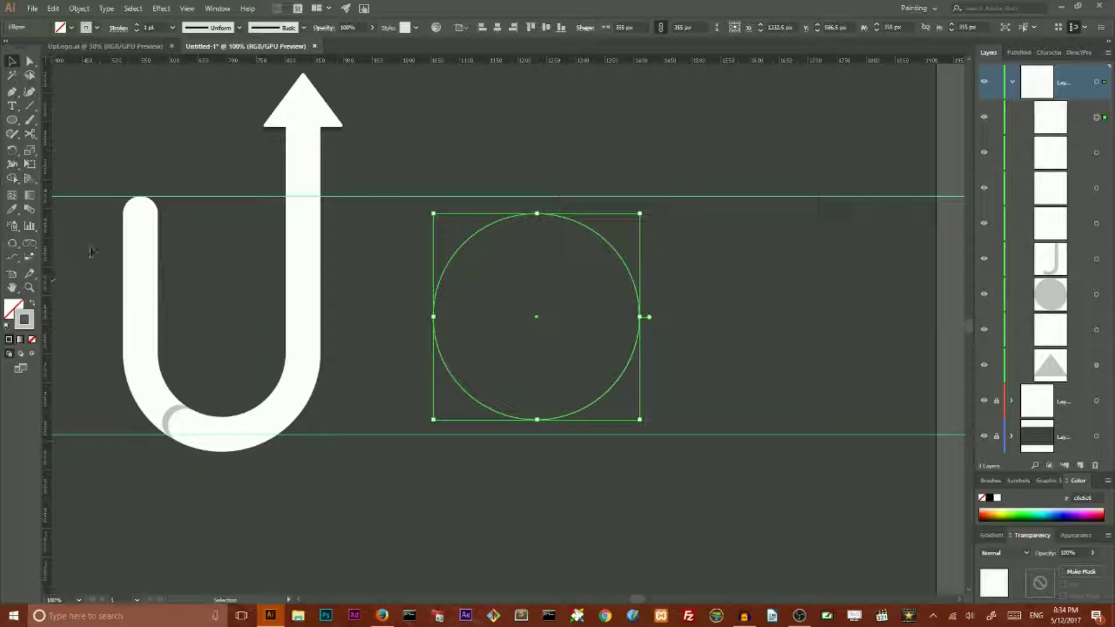
double_click(31, 323)
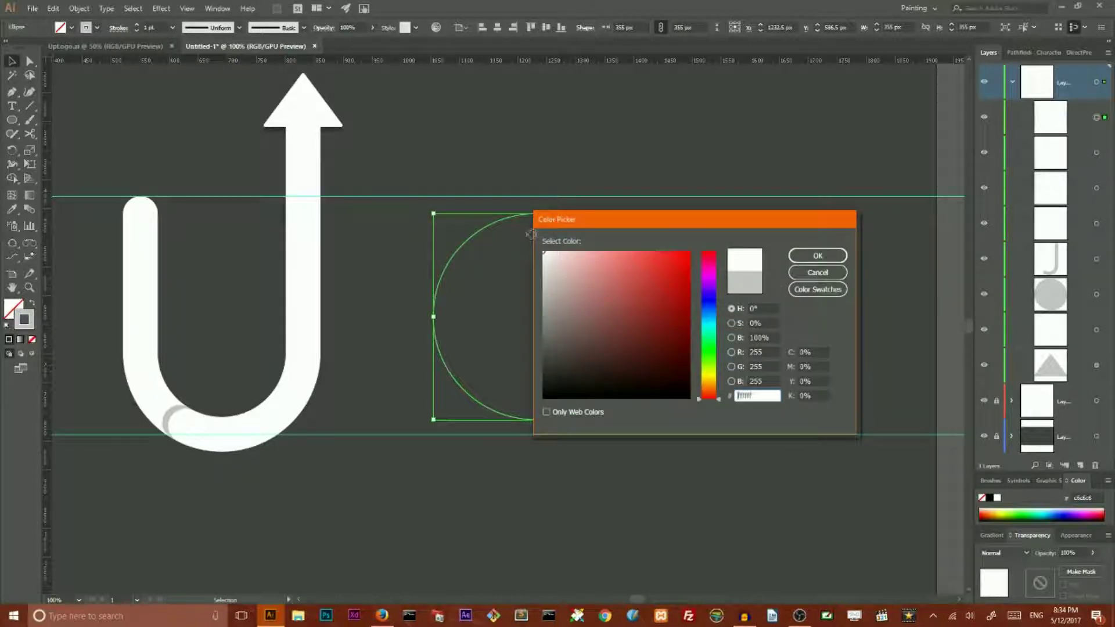
left_click(818, 255)
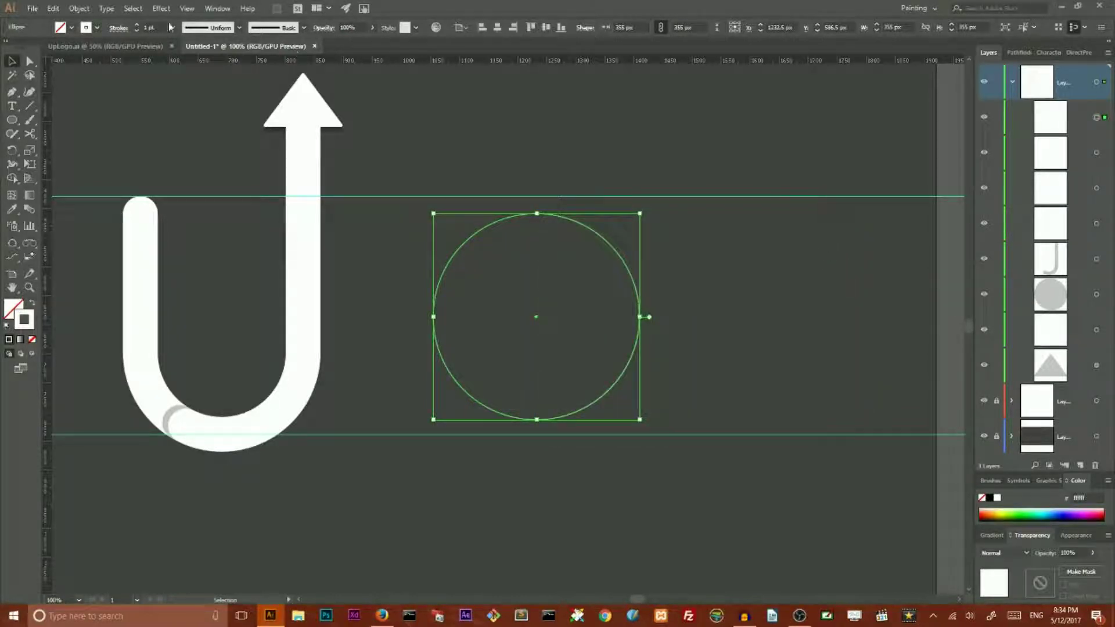
Set the ring's stroke weight to 60 pt
left_click(149, 26)
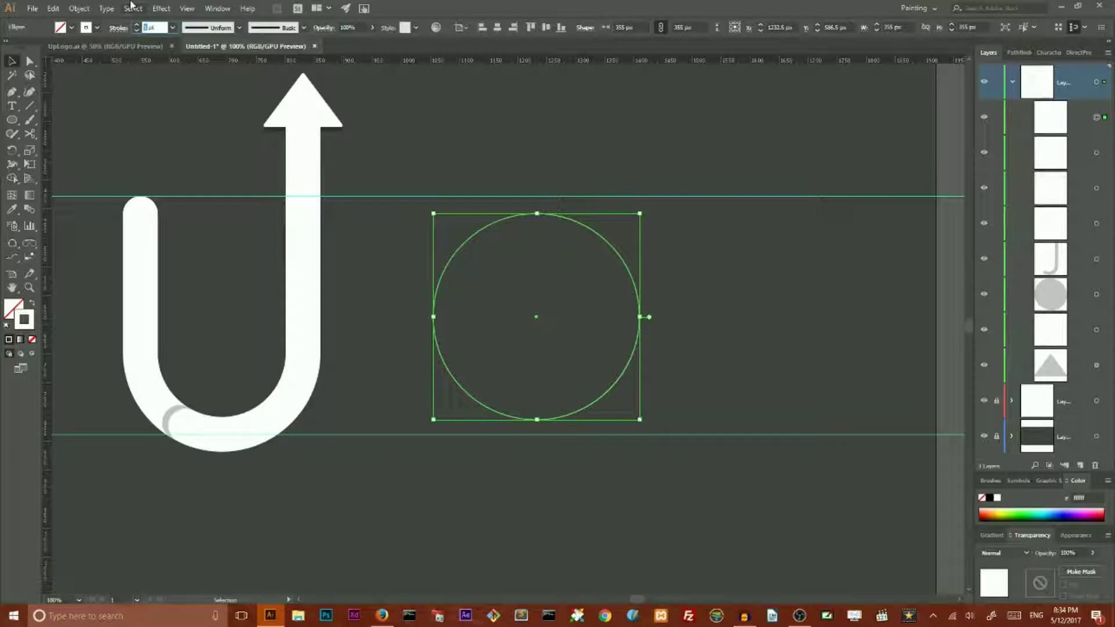
type("60")
key("Return")
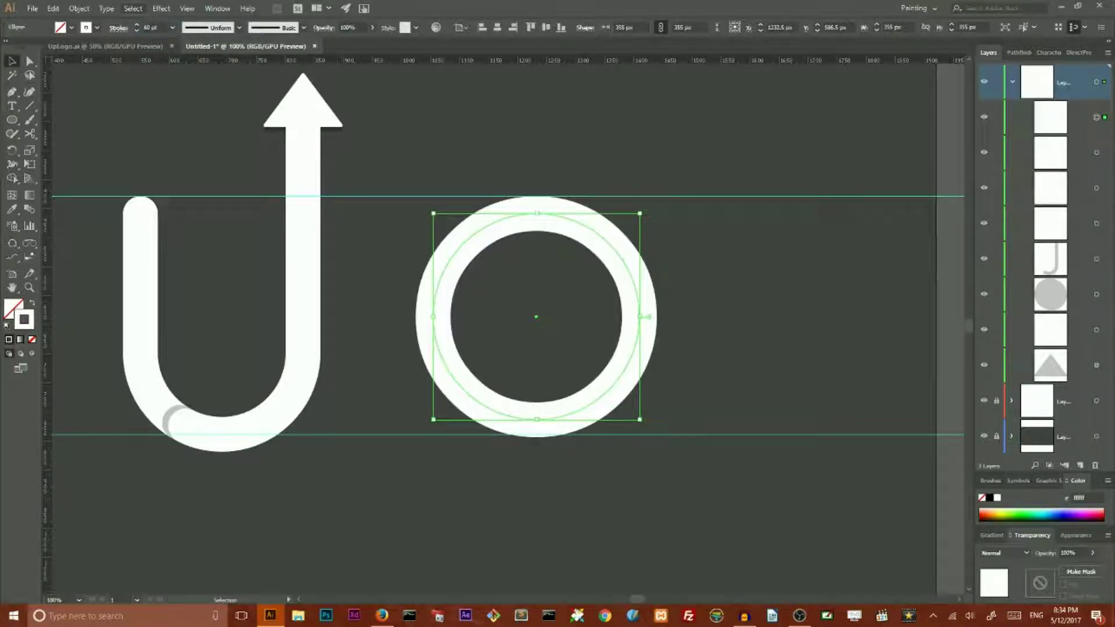
scroll(496, 149, "down", 3)
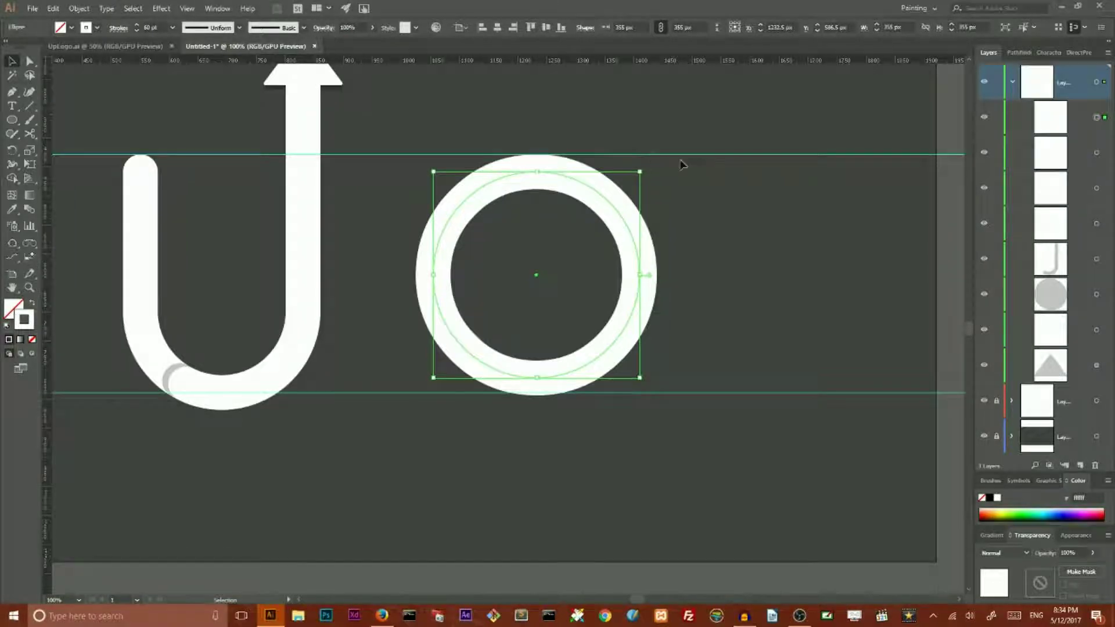
left_click(682, 188)
left_click(628, 224)
Shift the ring 31 px left toward the U and choose the Line Segment tool
left_click_drag(625, 224, 607, 224)
left_click(616, 115)
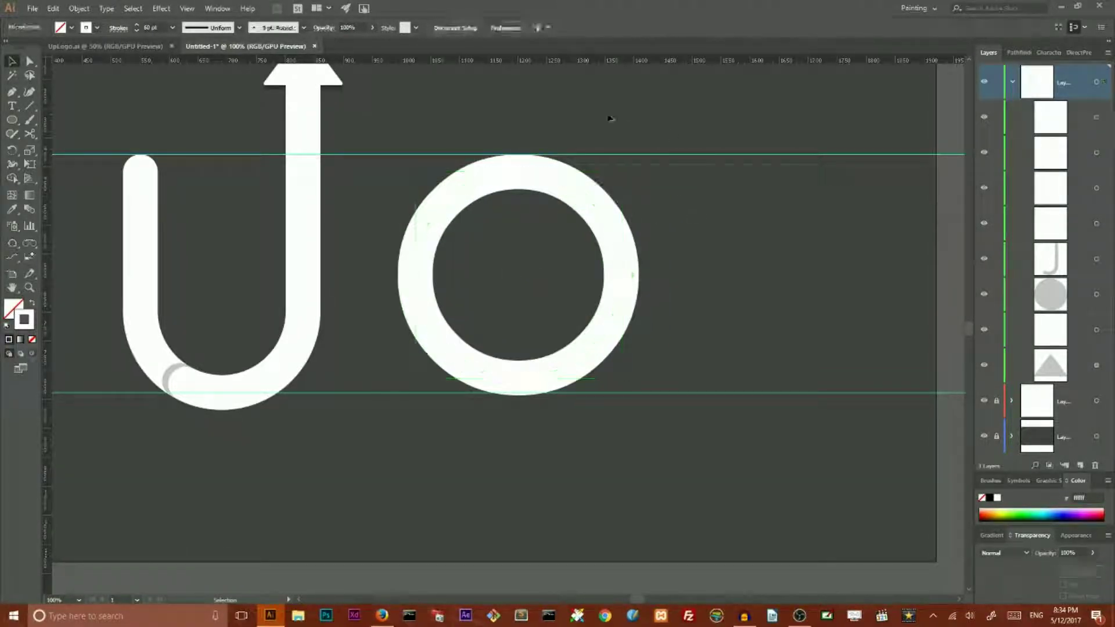
left_click(30, 108)
left_click(29, 109)
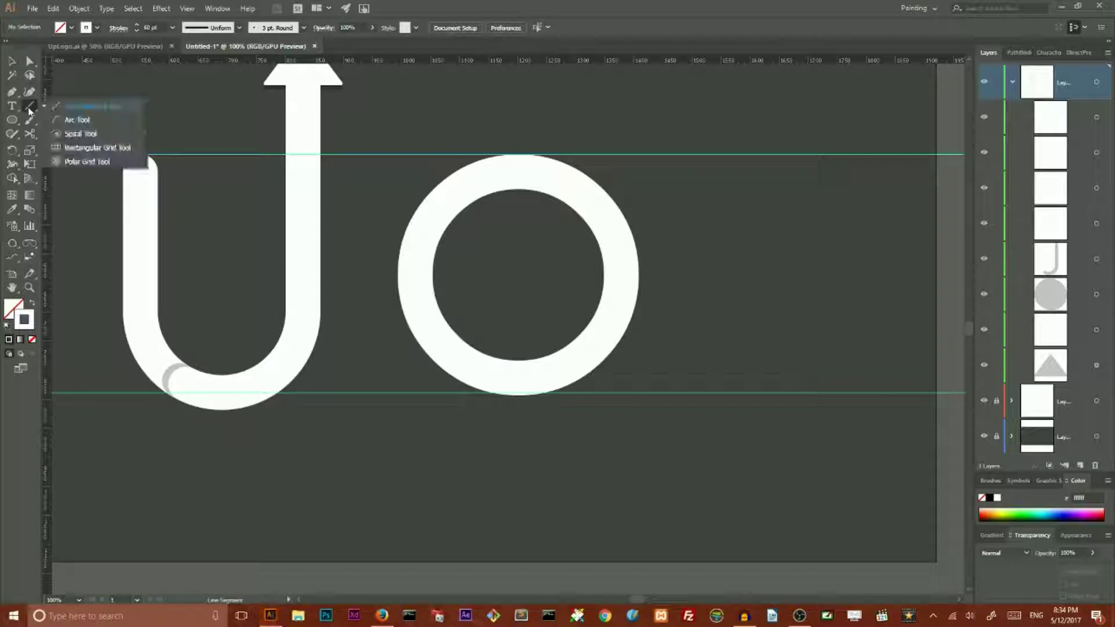
left_click(67, 107)
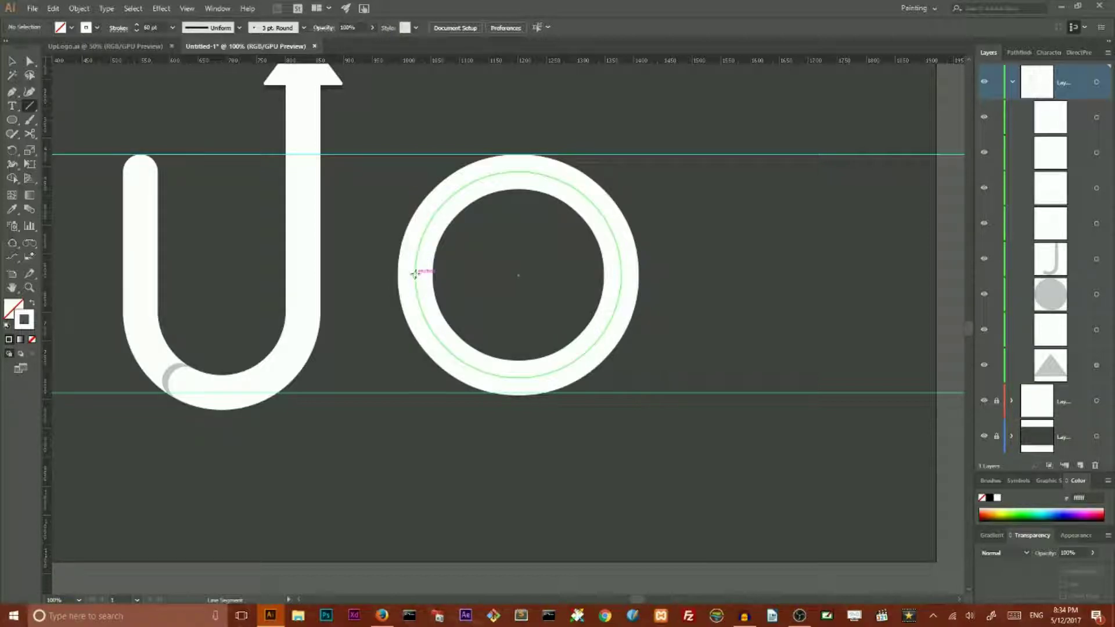
Check the guide and snapping options, then draw a stem down from the ring
left_click(186, 8)
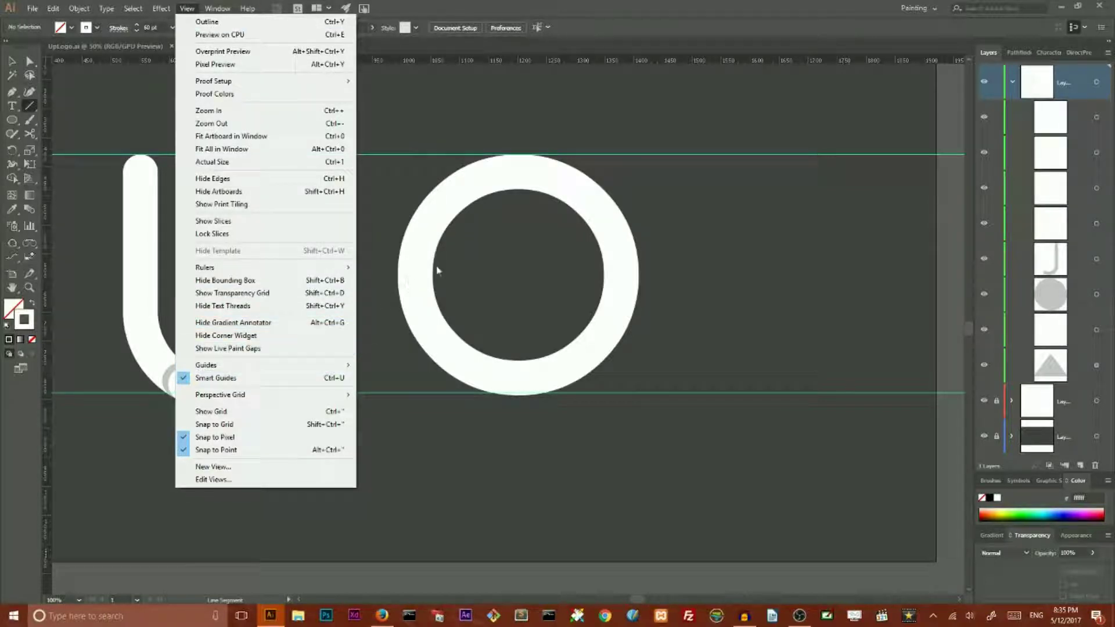
left_click(12, 63)
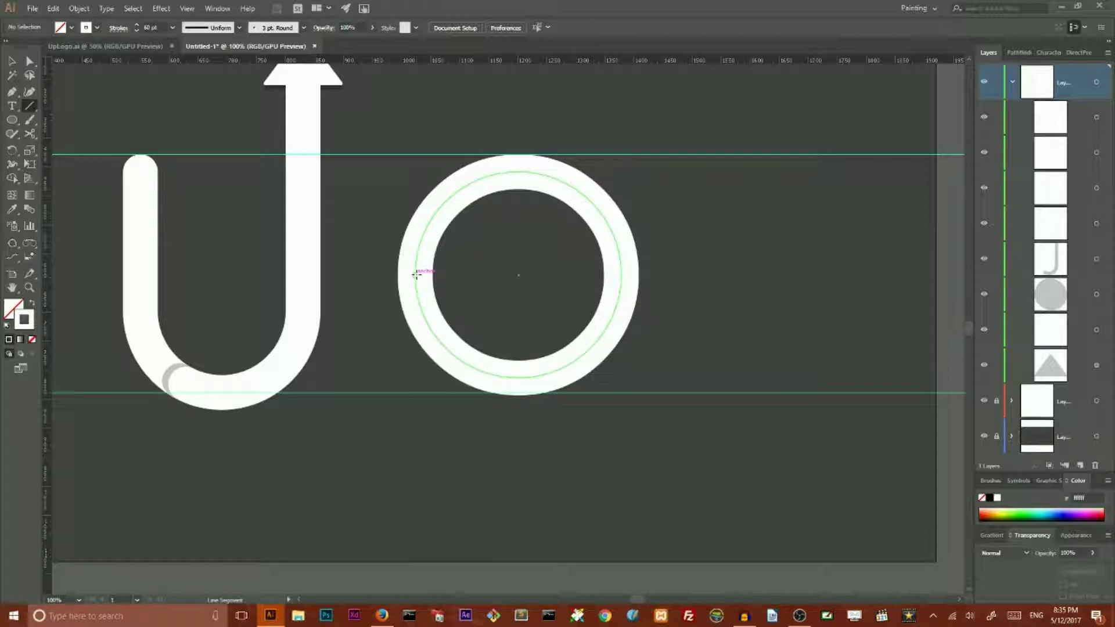
mouse_move(416, 274)
left_mouse_down()
mouse_move(448, 331)
mouse_move(448, 391)
left_mouse_up()
Redraw the stem straight down from the ring's left edge and set its height to 170 px
key("ctrl+z")
left_click_drag(414, 170, 415, 495)
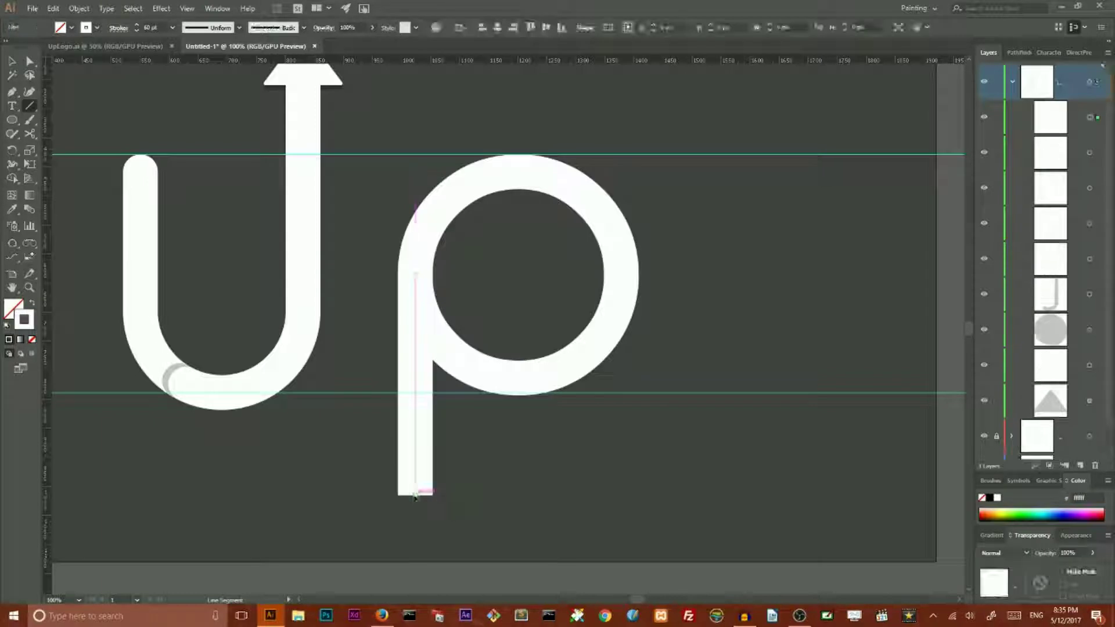
left_click(862, 27)
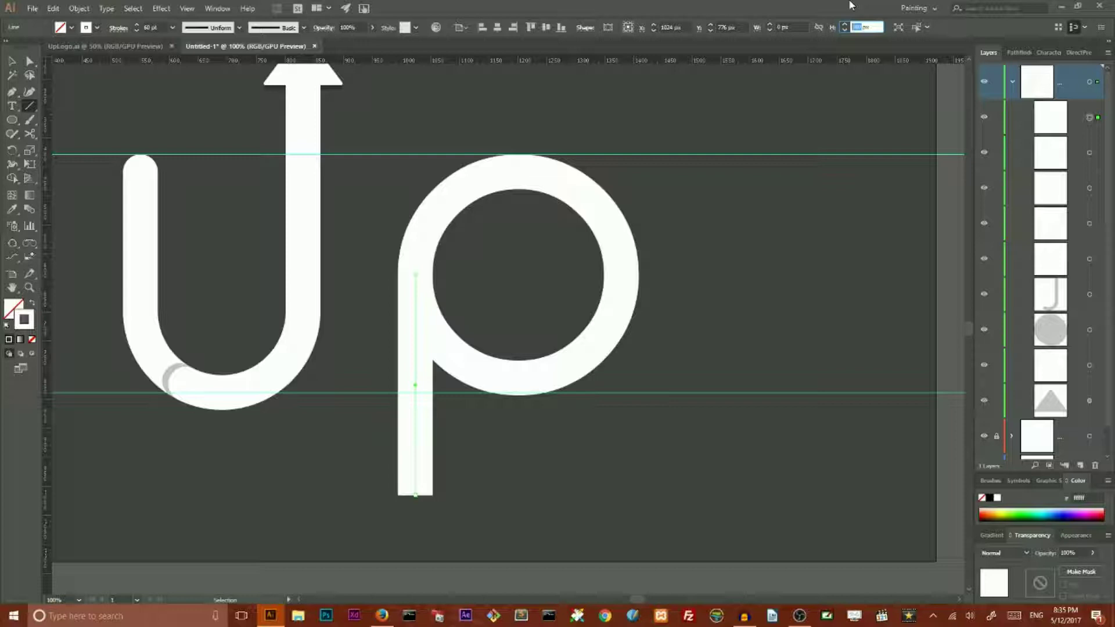
key("BackSpace")
type("170")
key("Return")
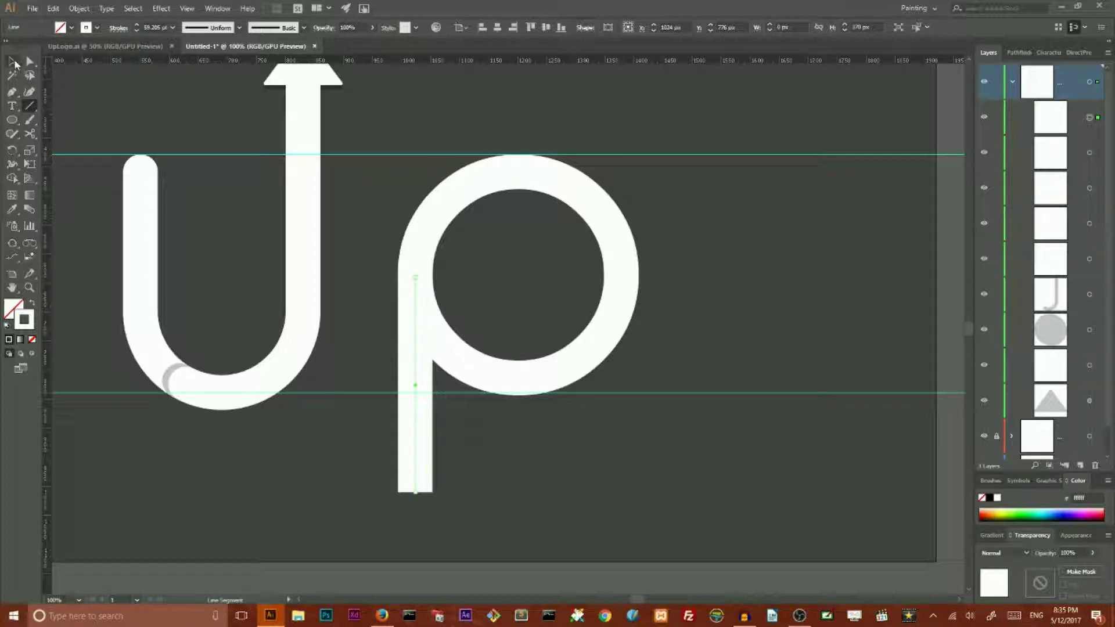
Give the p's stem a Round Cap in the Stroke options
left_click(13, 62)
left_click(753, 231)
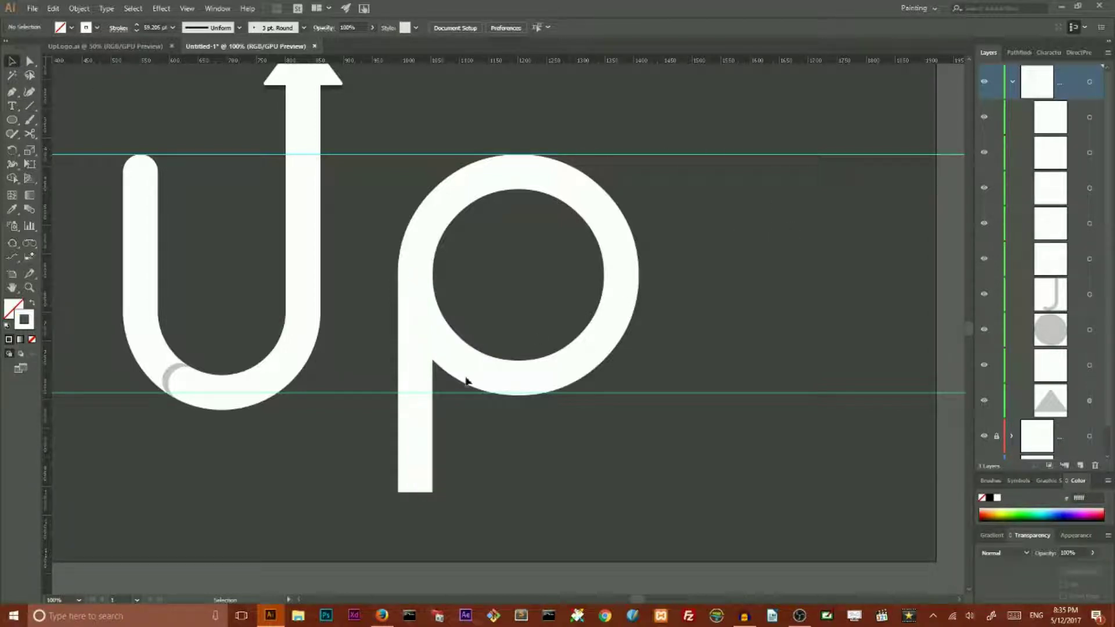
left_click(417, 390)
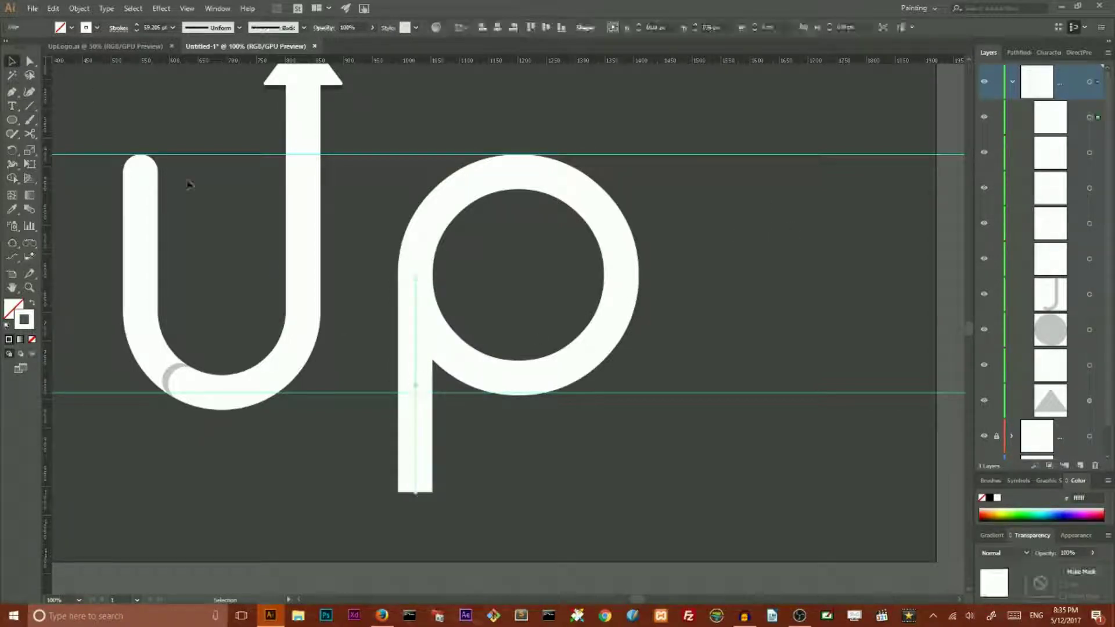
left_click(119, 29)
left_click(58, 57)
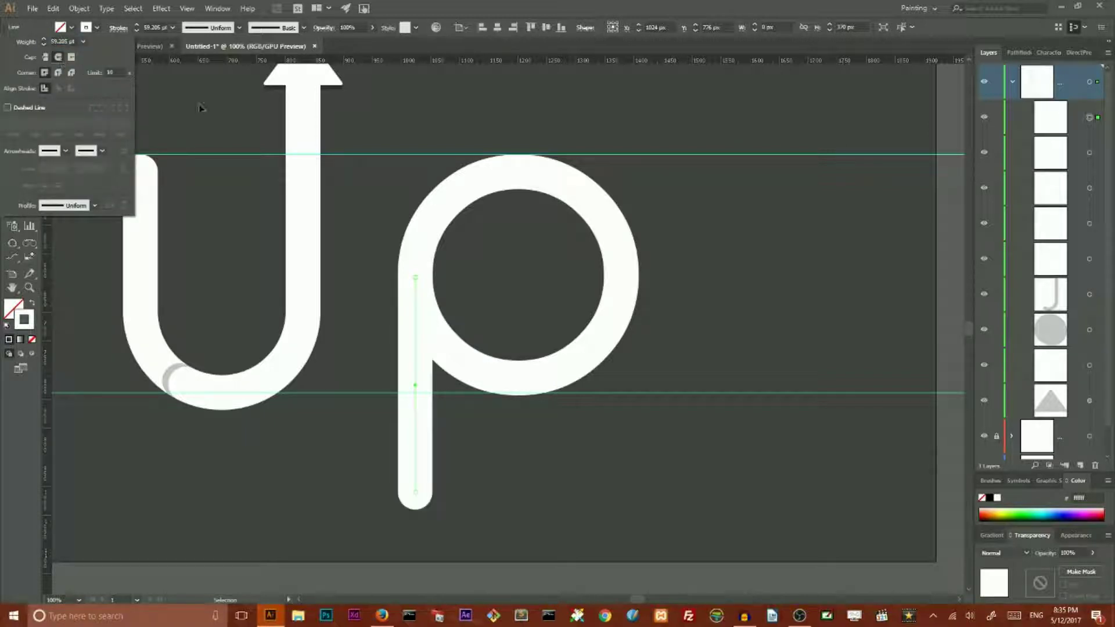
Apply Object > Path > Outline Stroke to the p artwork, then deselect it
scroll(386, 91, "down", 2)
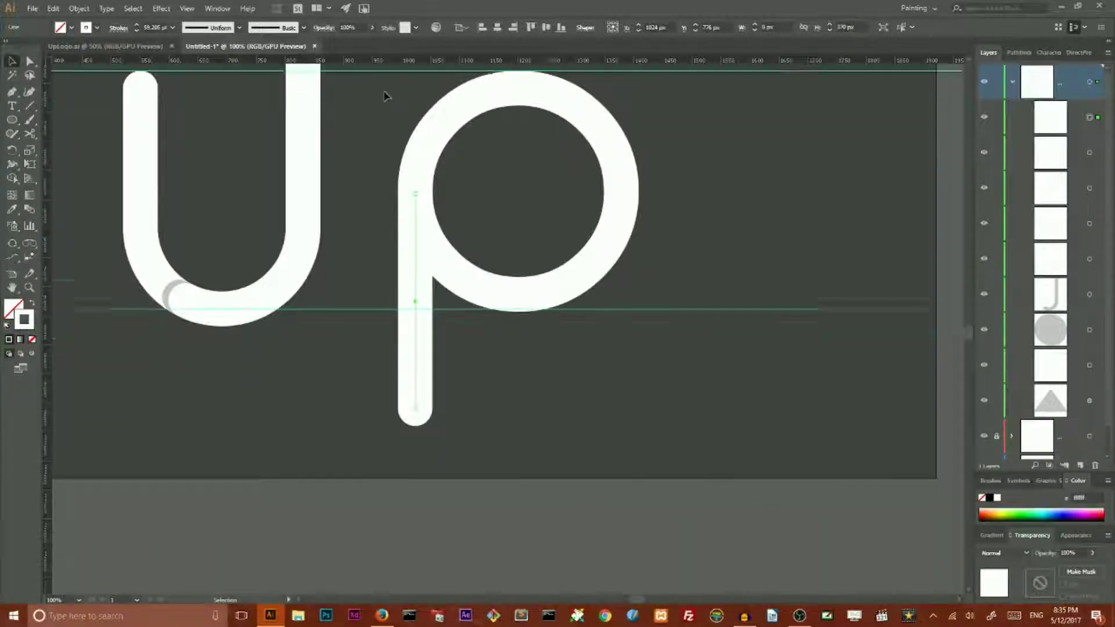
left_click(617, 345)
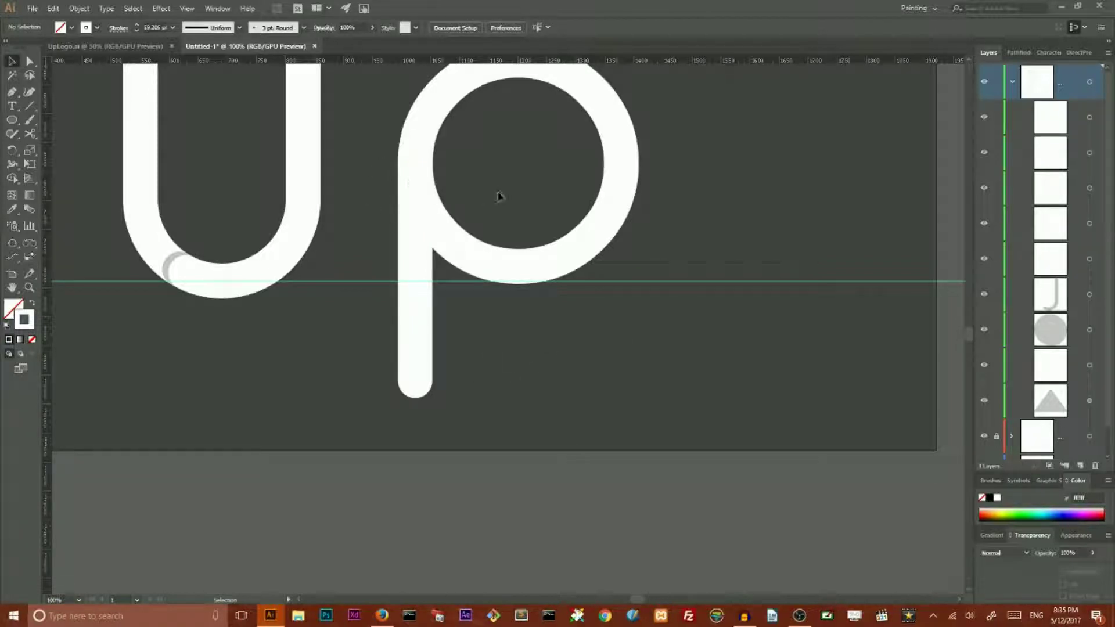
left_click(498, 197)
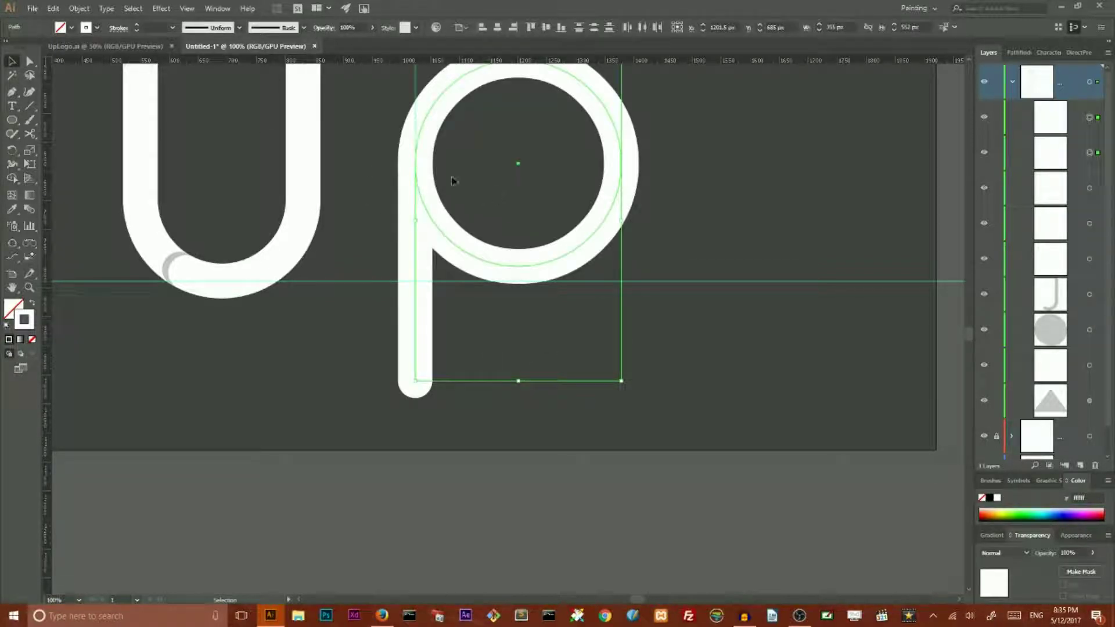
left_click(76, 5)
mouse_move(129, 259)
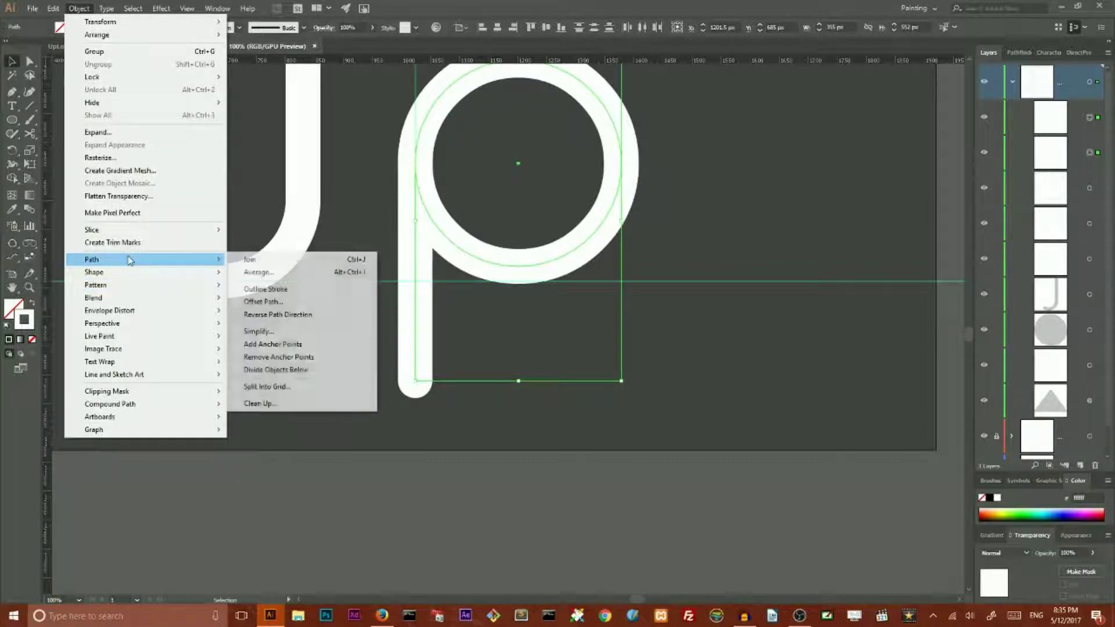
left_click(287, 289)
left_click(748, 161)
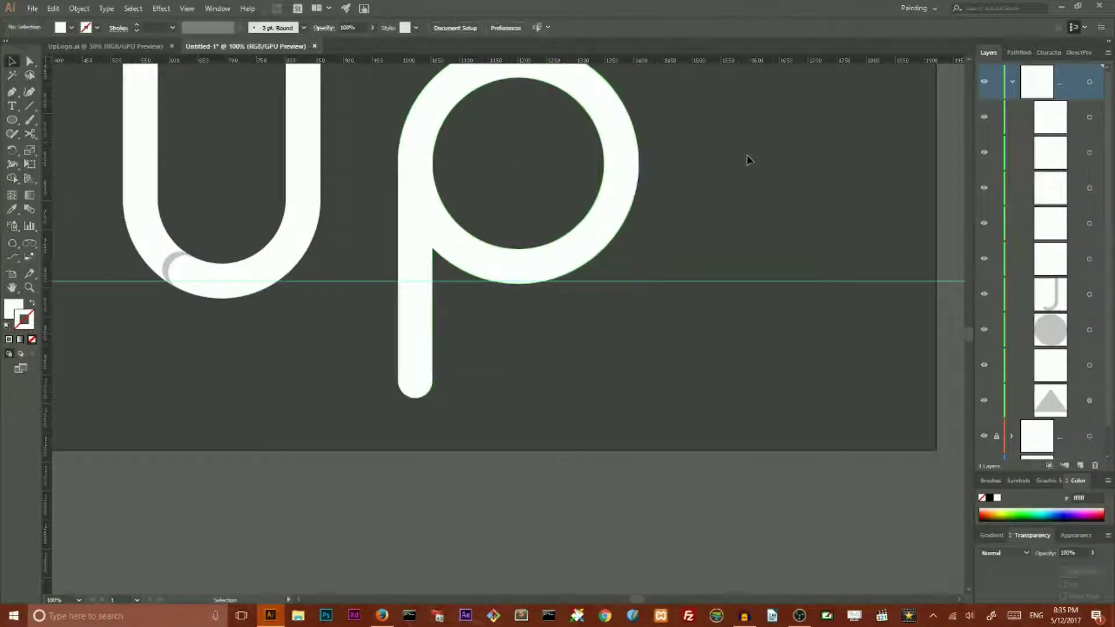
scroll(748, 160, "up", 1)
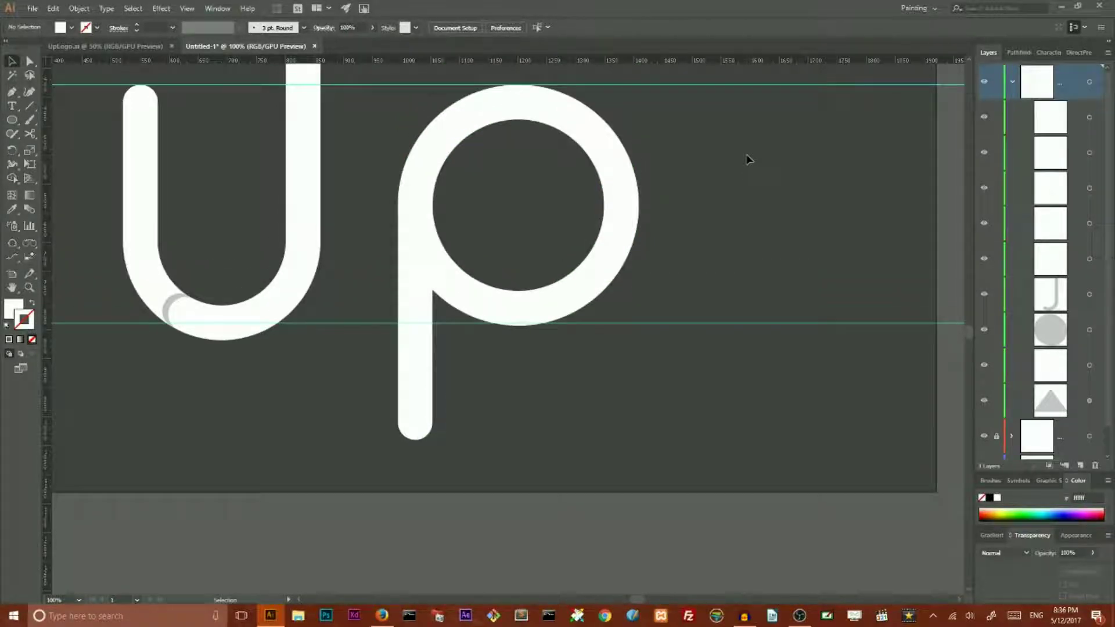
Make a copy of the p's ring moved 0 px horizontally and 40 px down, then select the stem
left_click(495, 294)
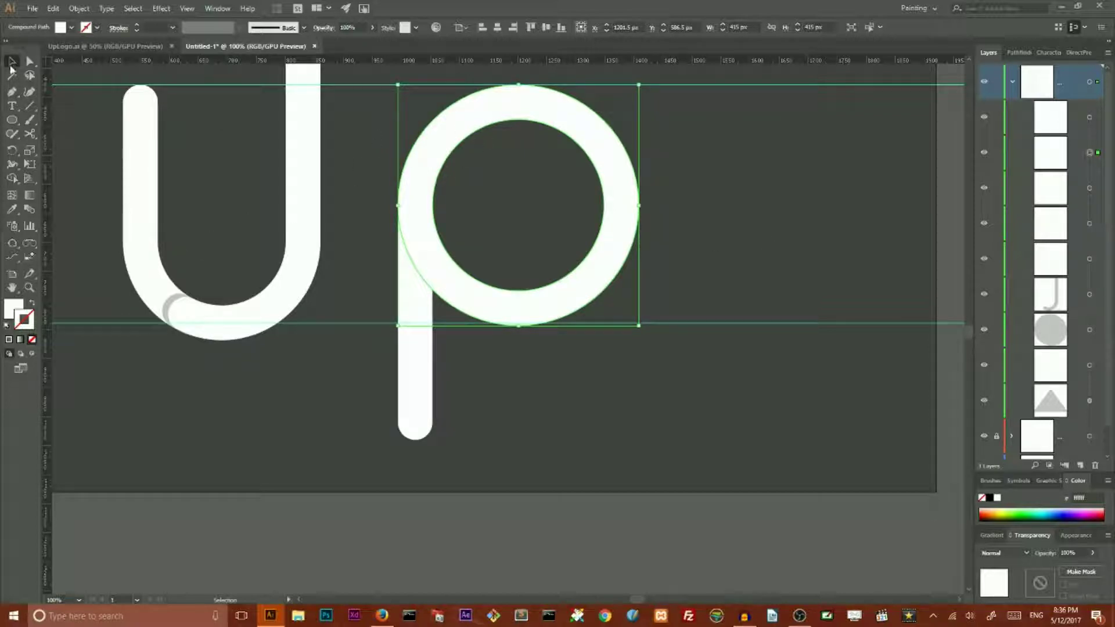
double_click(11, 62)
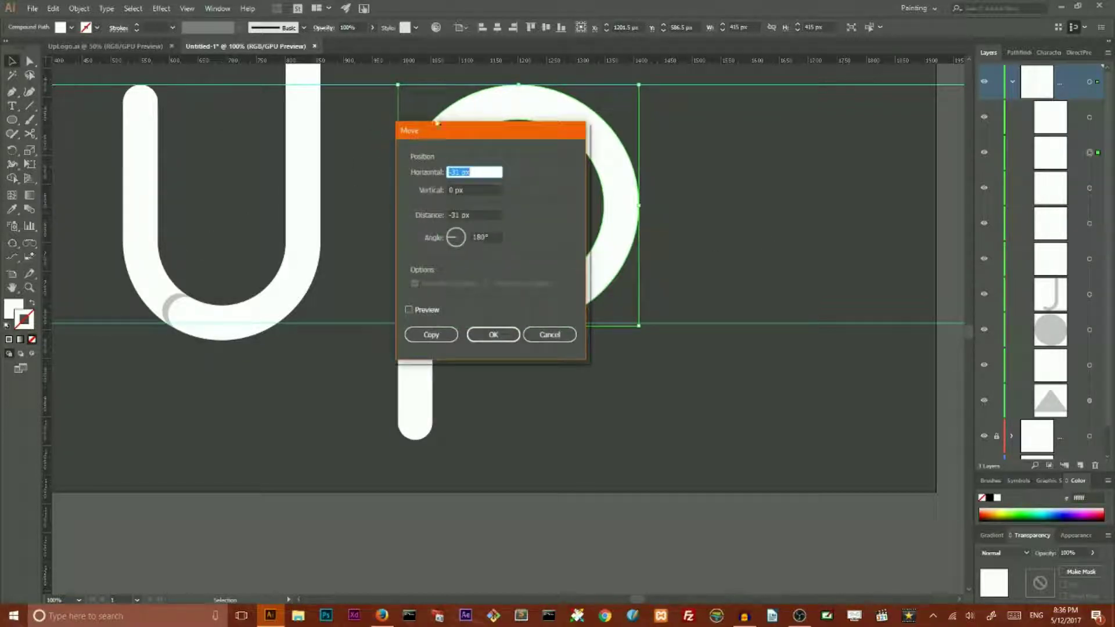
left_click_drag(466, 131, 782, 136)
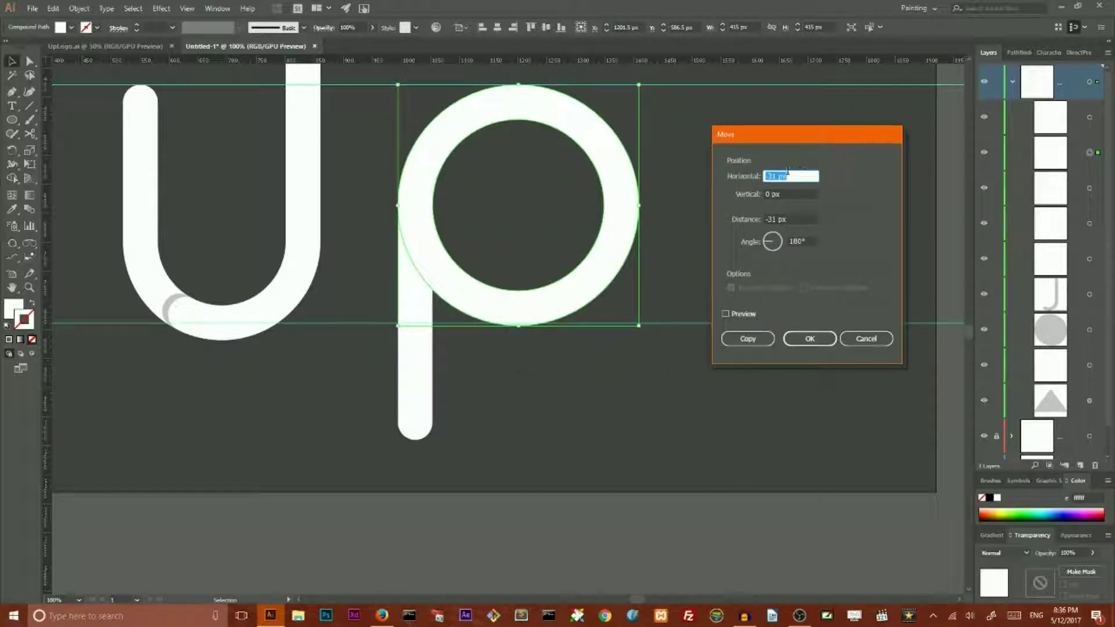
left_click_drag(777, 176, 745, 184)
key("BackSpace")
type("0")
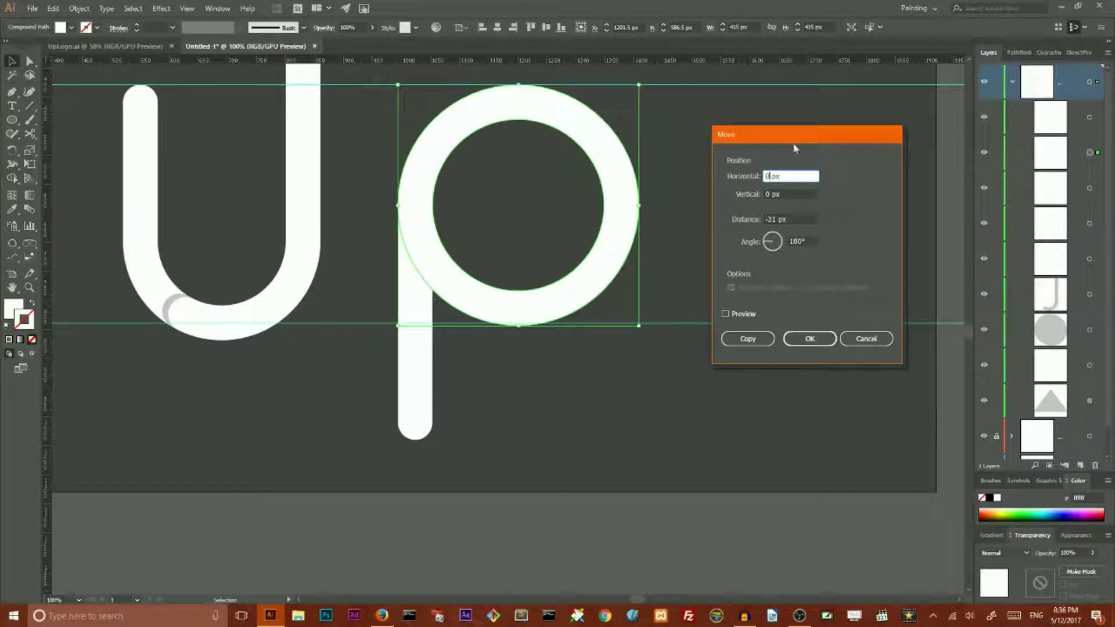
double_click(768, 195)
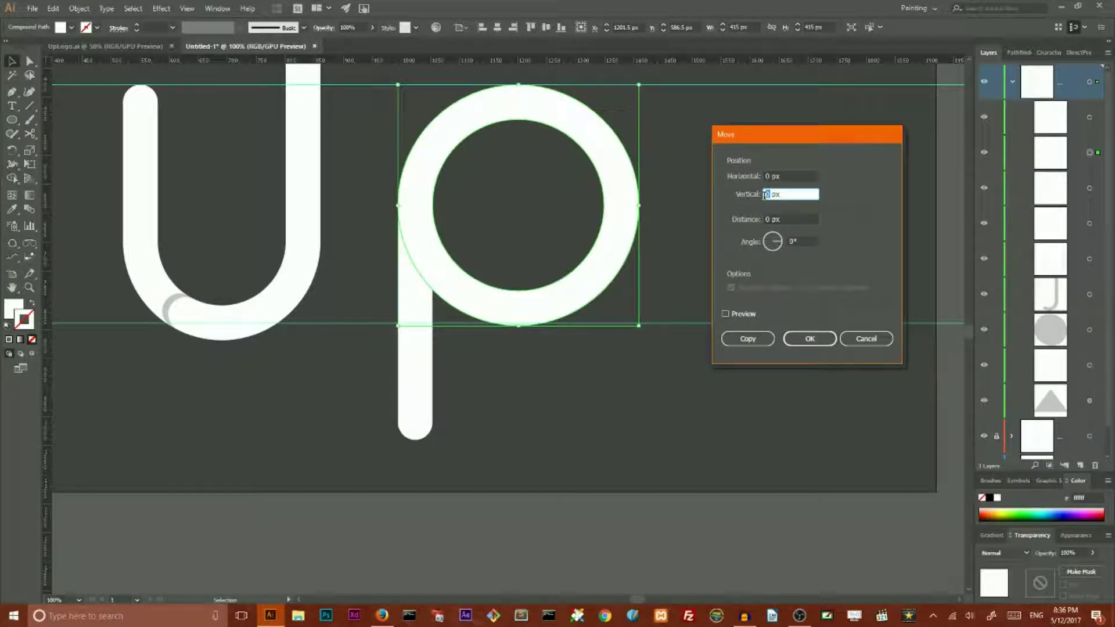
type("4")
left_click(747, 343)
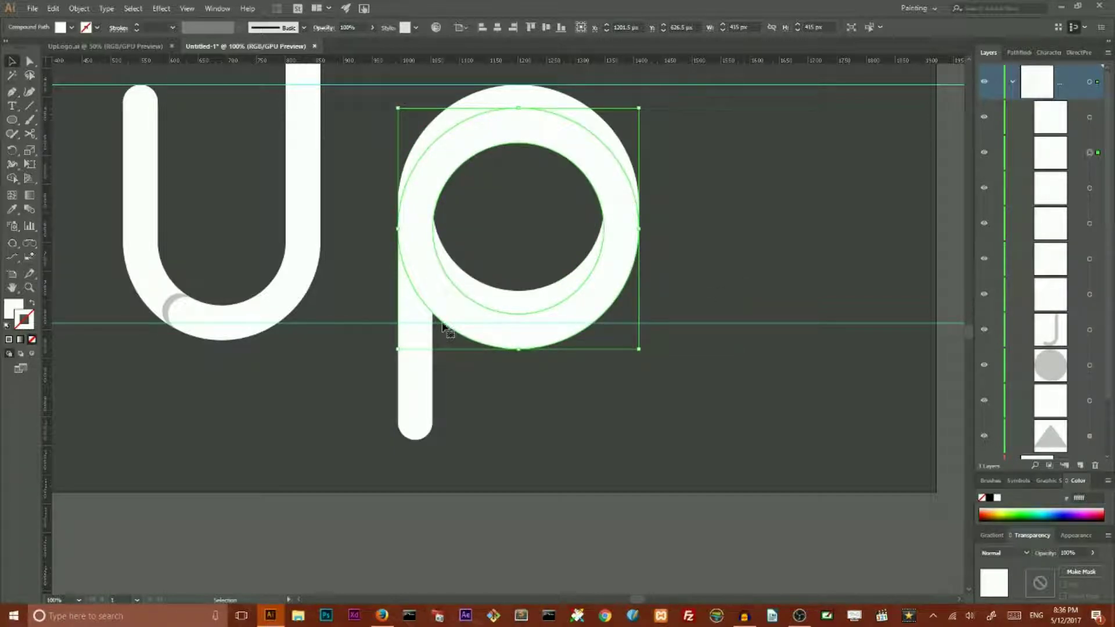
left_click(405, 314)
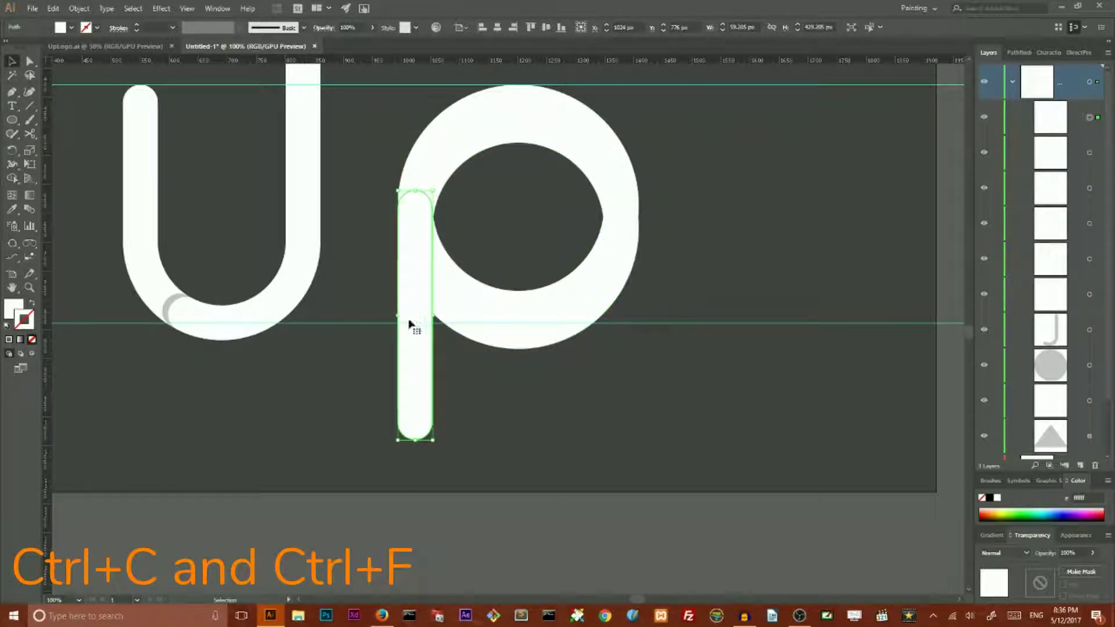
Copy the p's stem and paste it in front with Ctrl+C, Ctrl+F
key("a")
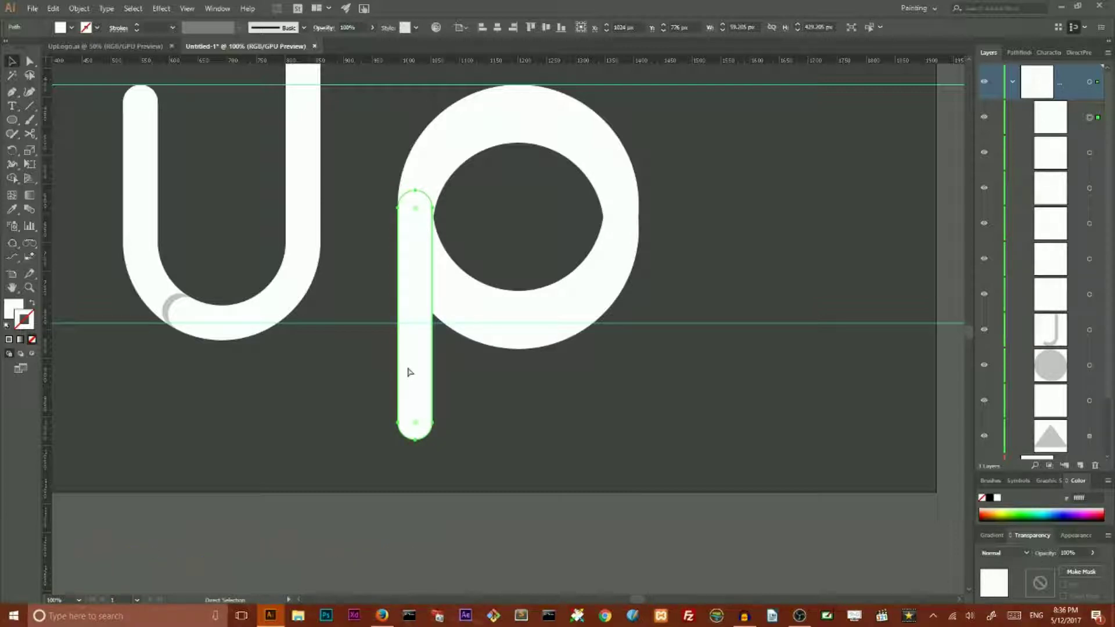
key("ctrl+c")
key("ctrl+f")
key("v")
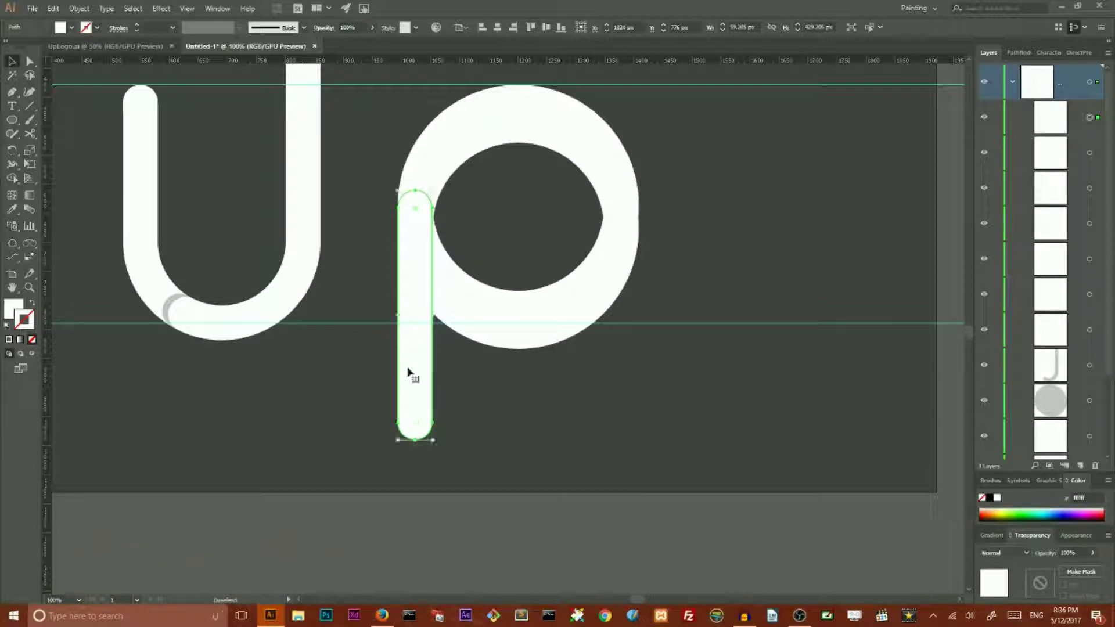
key("a")
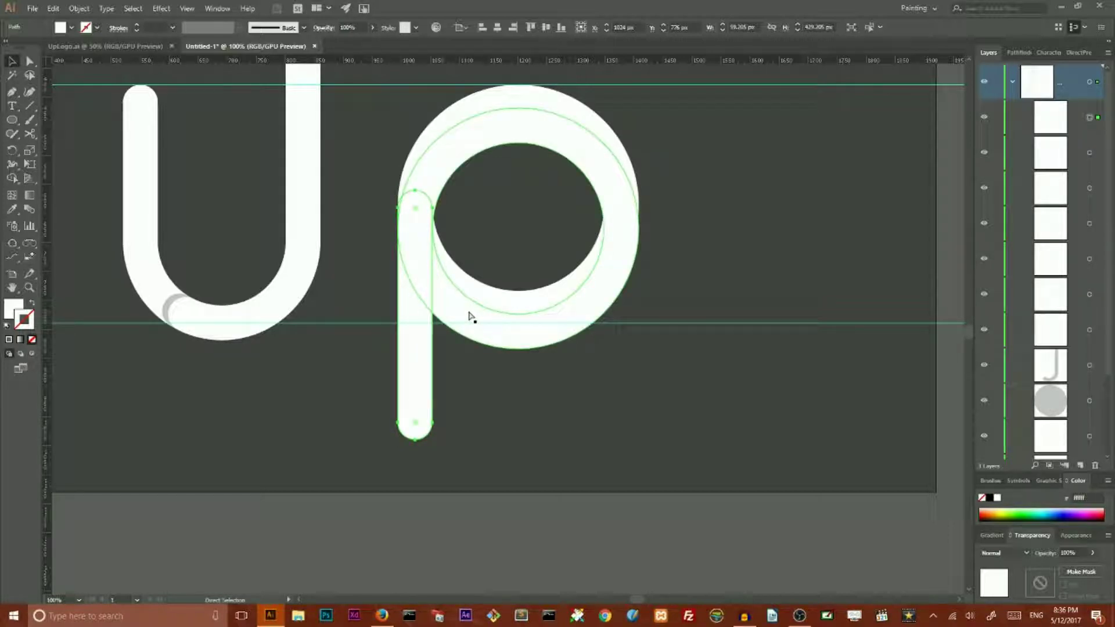
key("v")
Add the shifted ring copy and apply Pathfinder Intersect to keep only their overlap
left_click(465, 319, "shift")
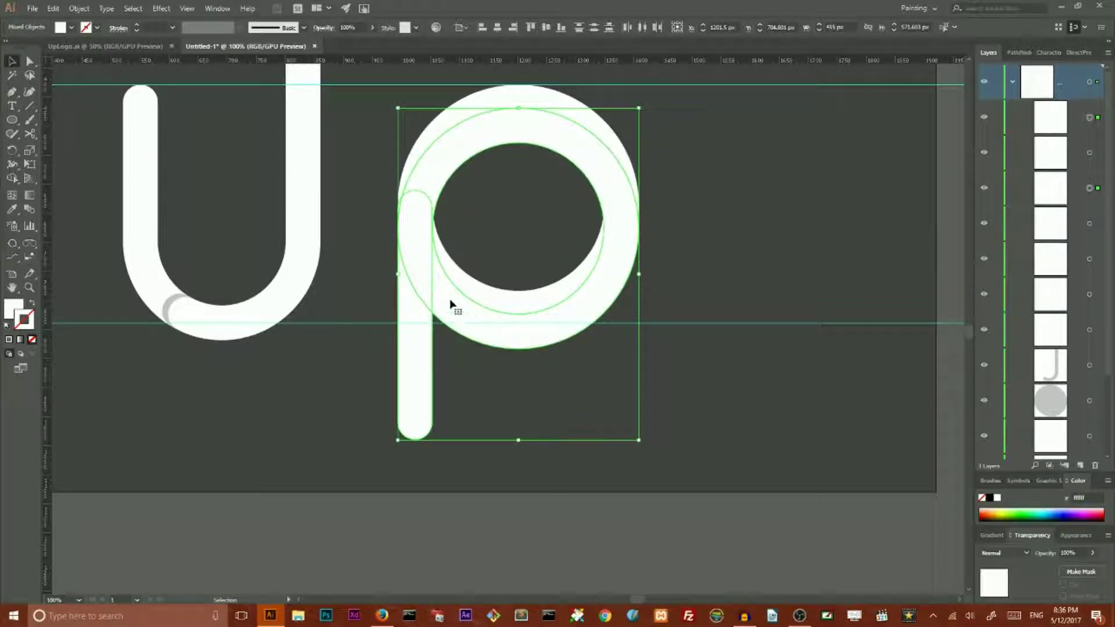
left_click(1022, 53)
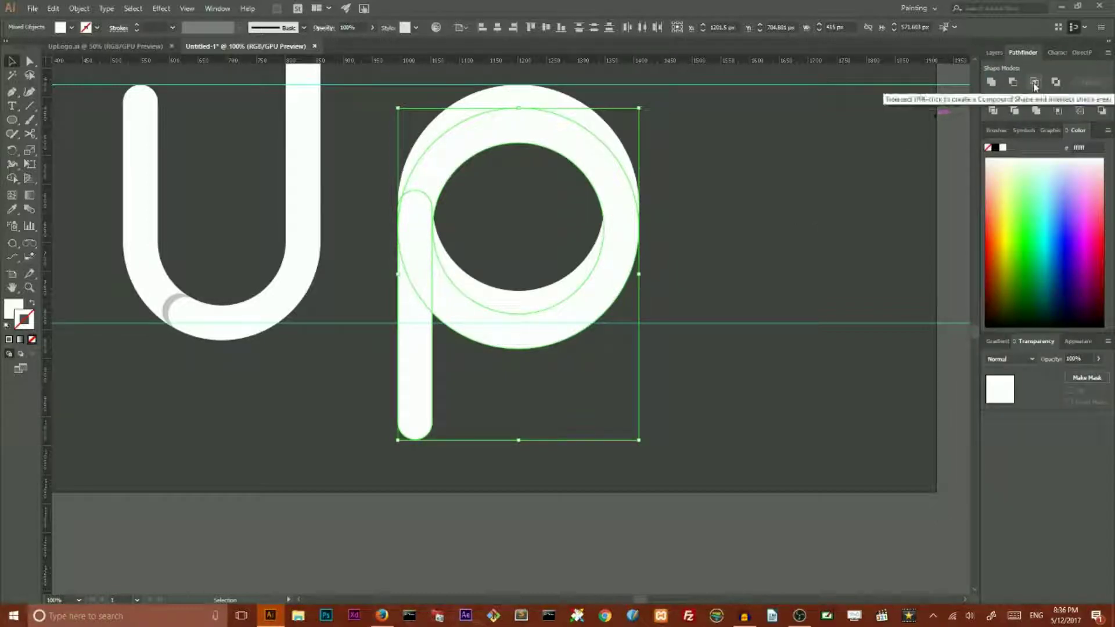
left_click(216, 8)
left_click(272, 429)
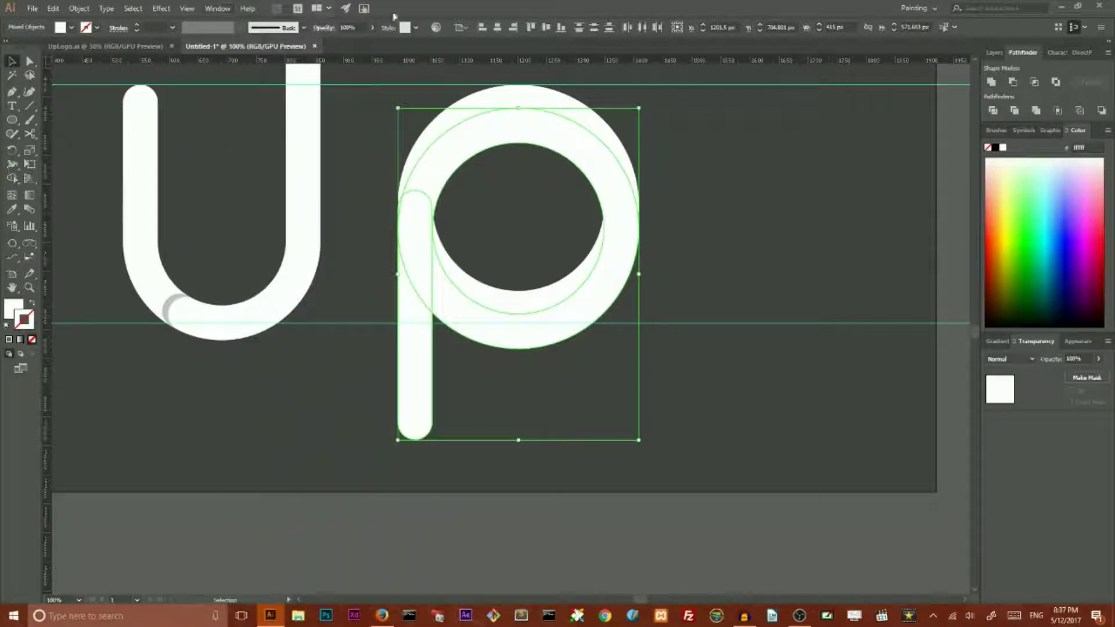
left_click(1035, 82)
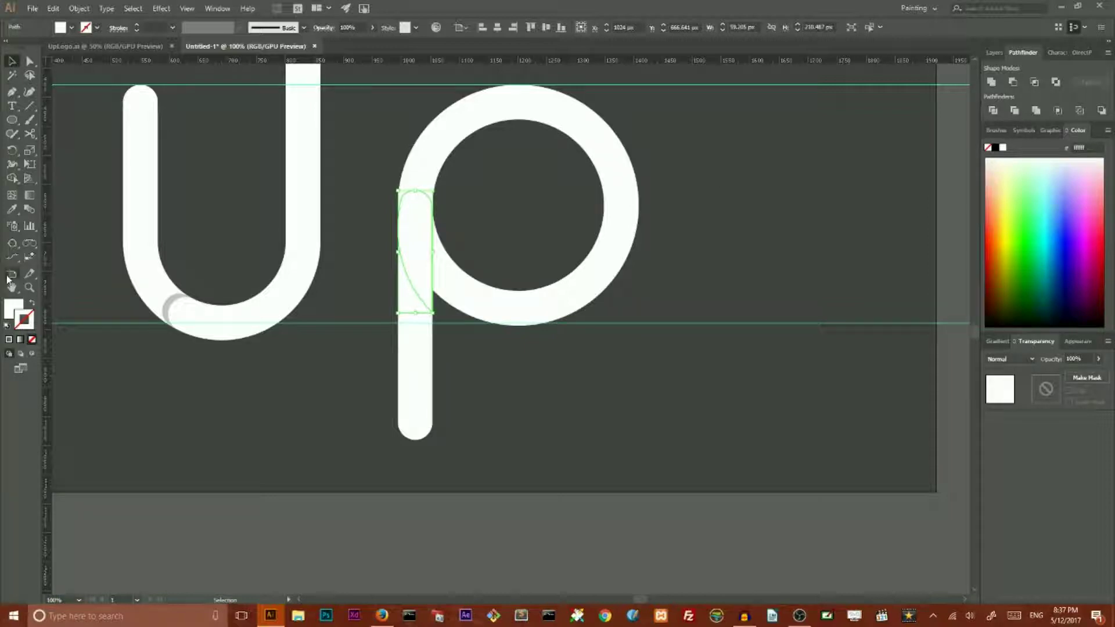
Color the overlap shape with the U's grey shadow via Eyedropper and send it to the back
left_click(12, 209)
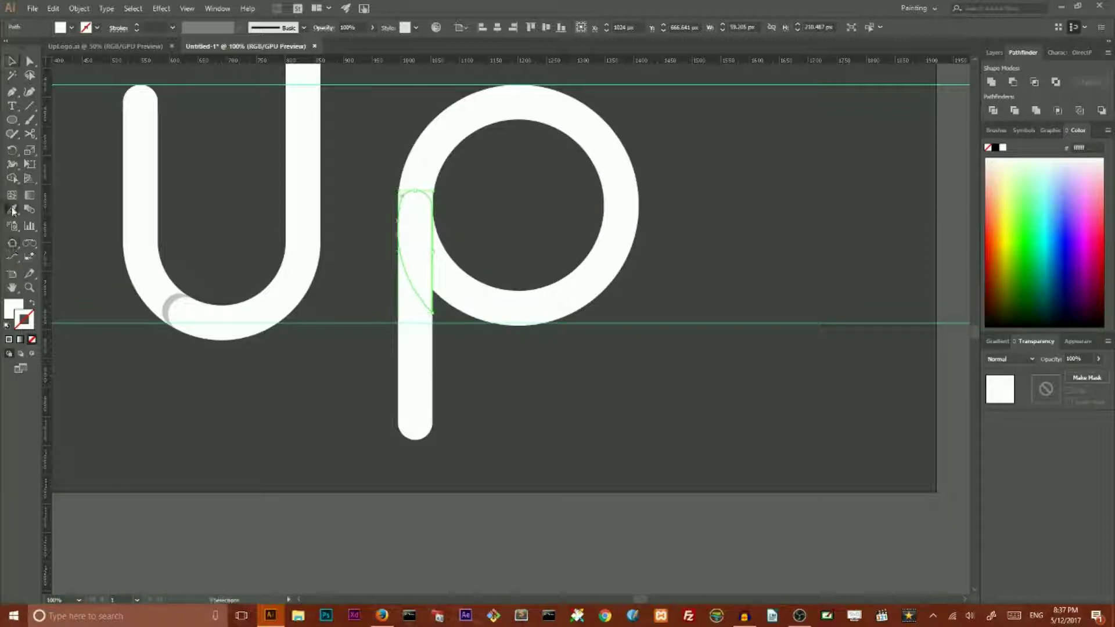
left_click(166, 300)
left_click(12, 61)
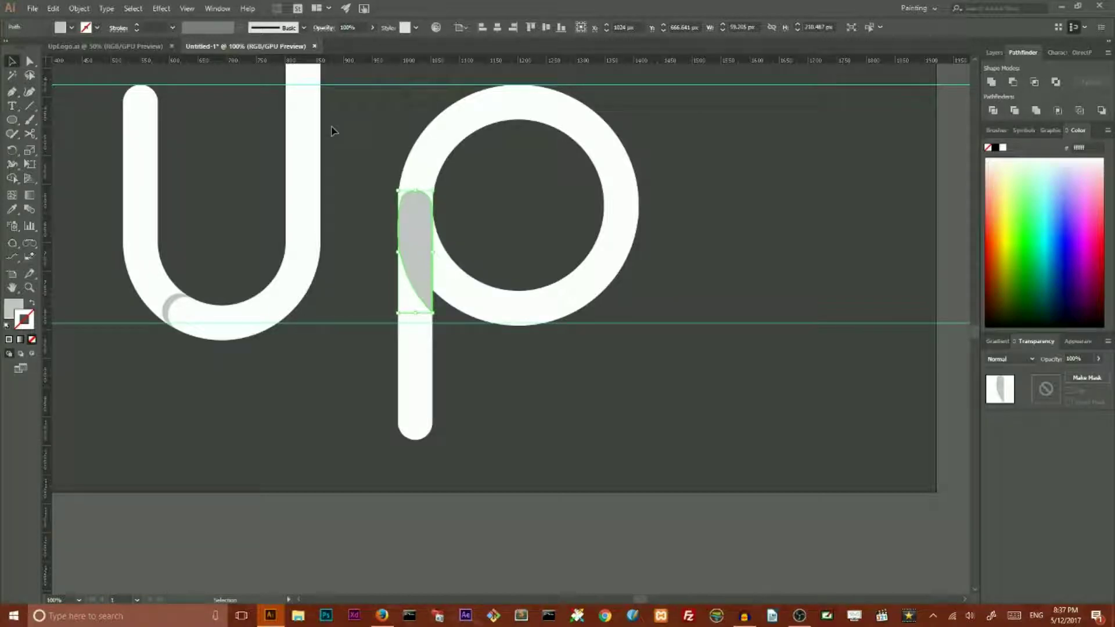
key("a")
key("ctrl+shift+bracketleft")
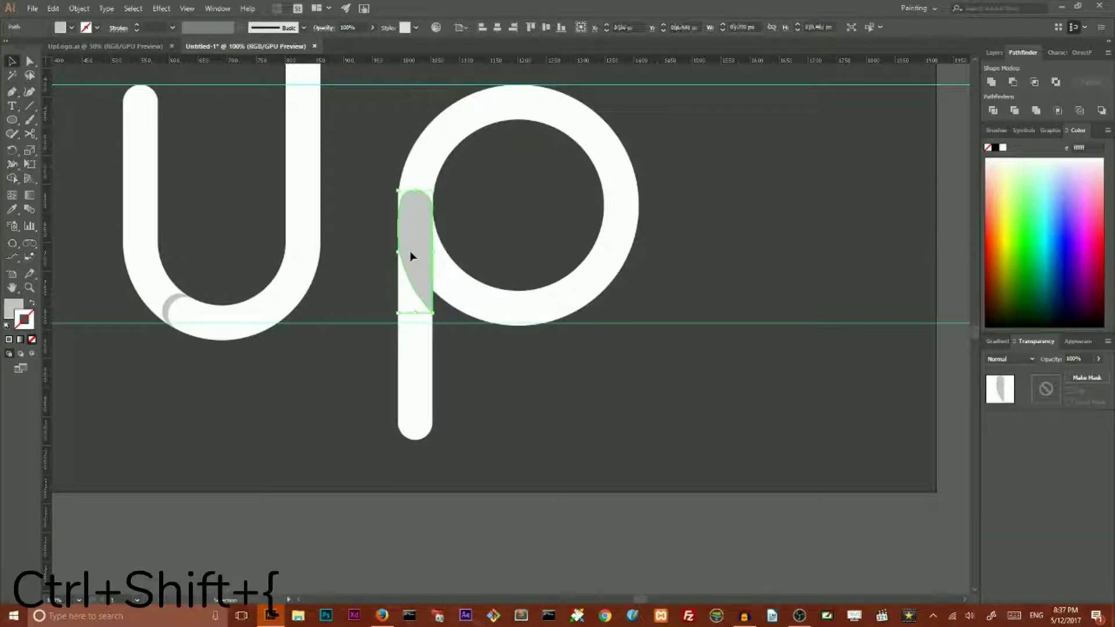
Keep the white stem above the grey shadow and deselect everything
left_click(418, 369, "shift")
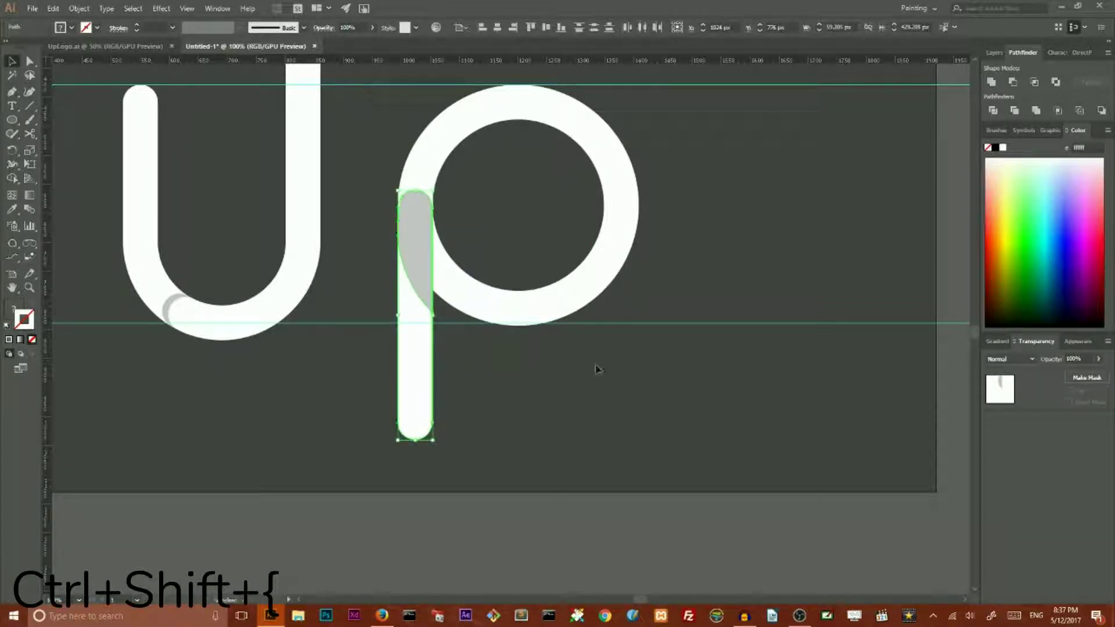
key("a")
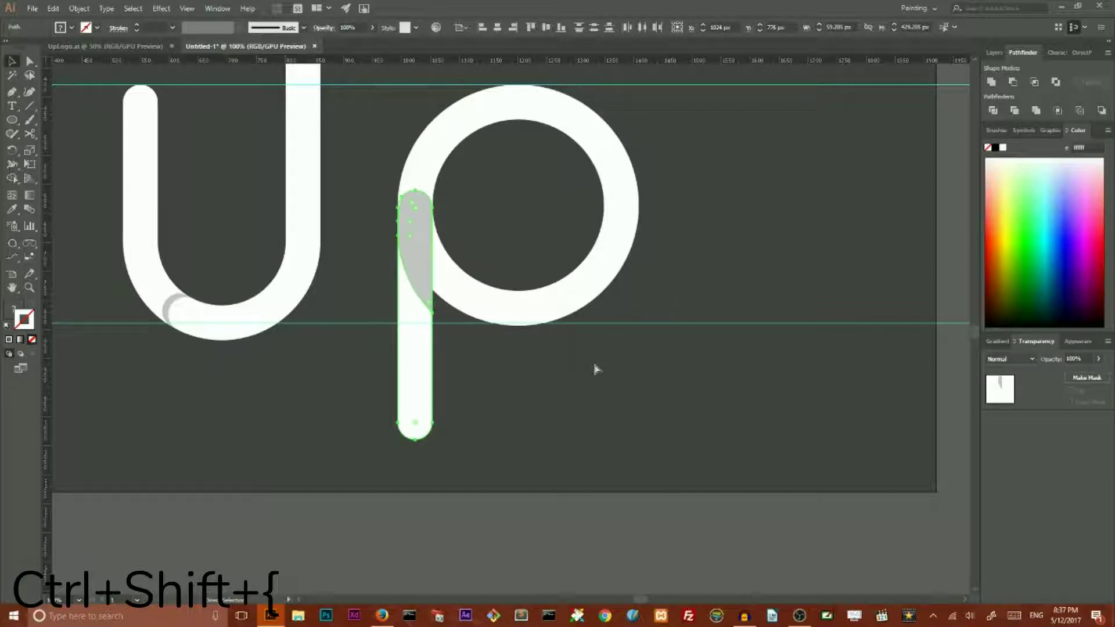
key("v")
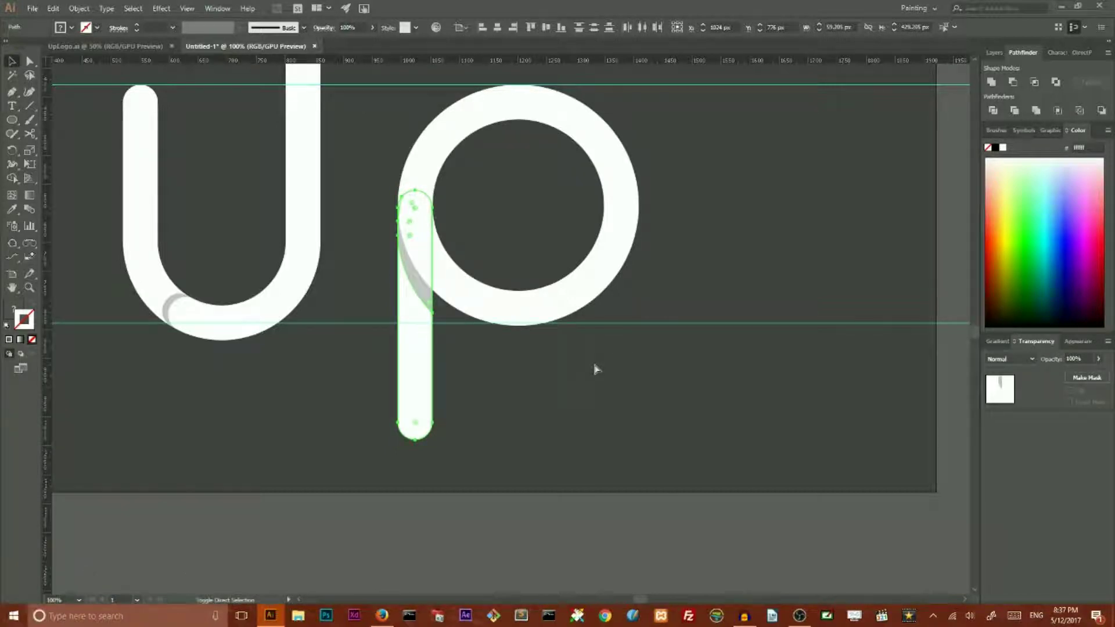
left_click(709, 207)
scroll(709, 208, "up", 3)
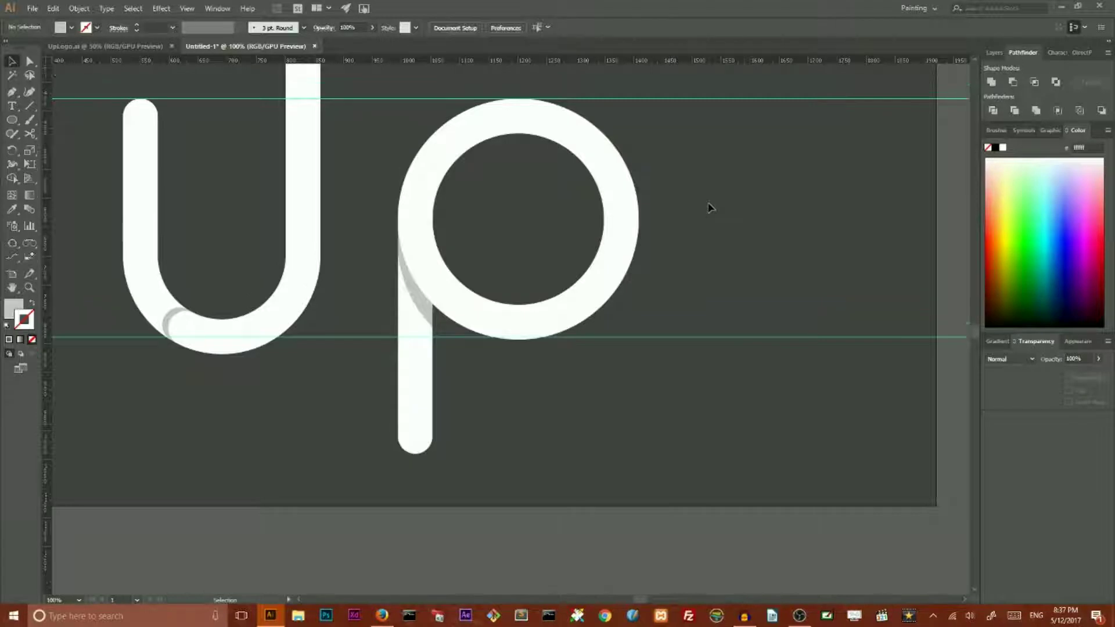
scroll(710, 208, "up", 4)
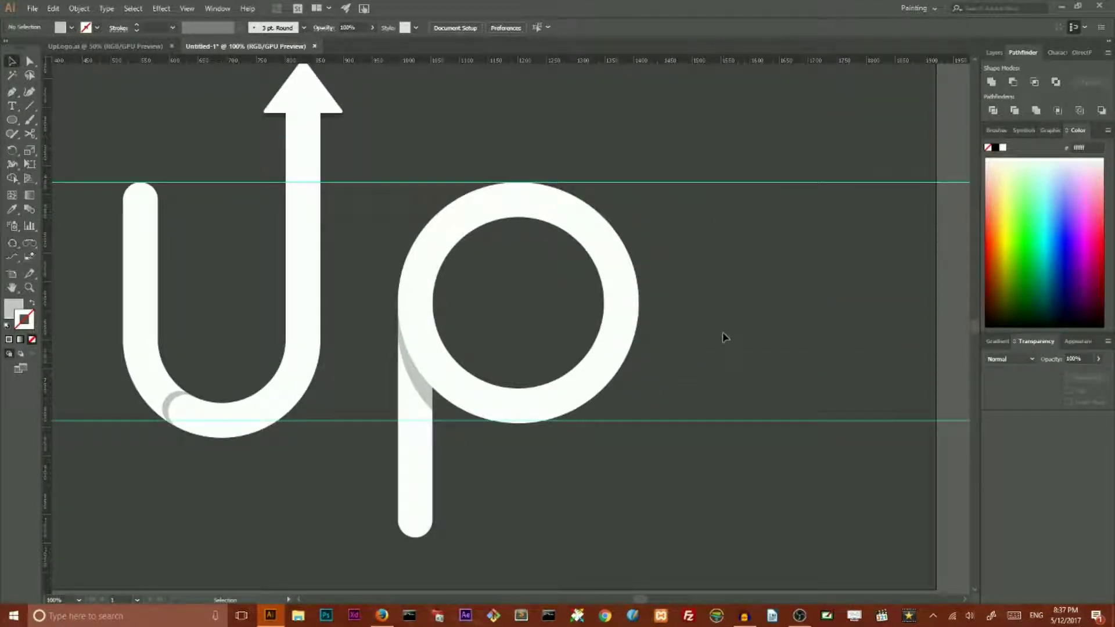
Select the p's ring and switch to the Ellipse tool
left_click(621, 305)
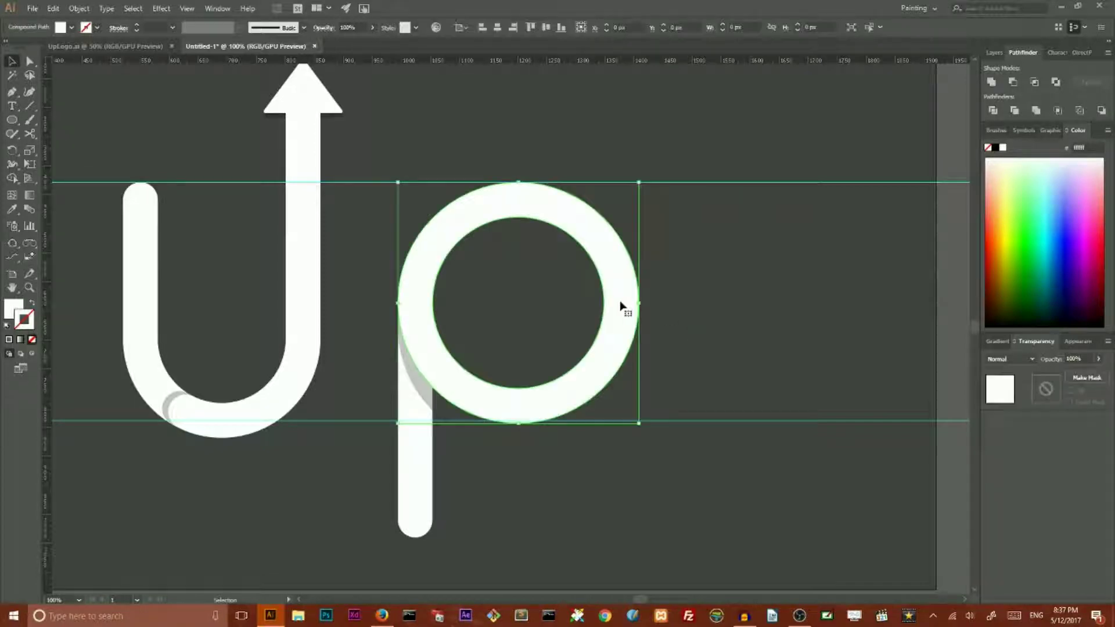
left_click(13, 126)
left_click(57, 148)
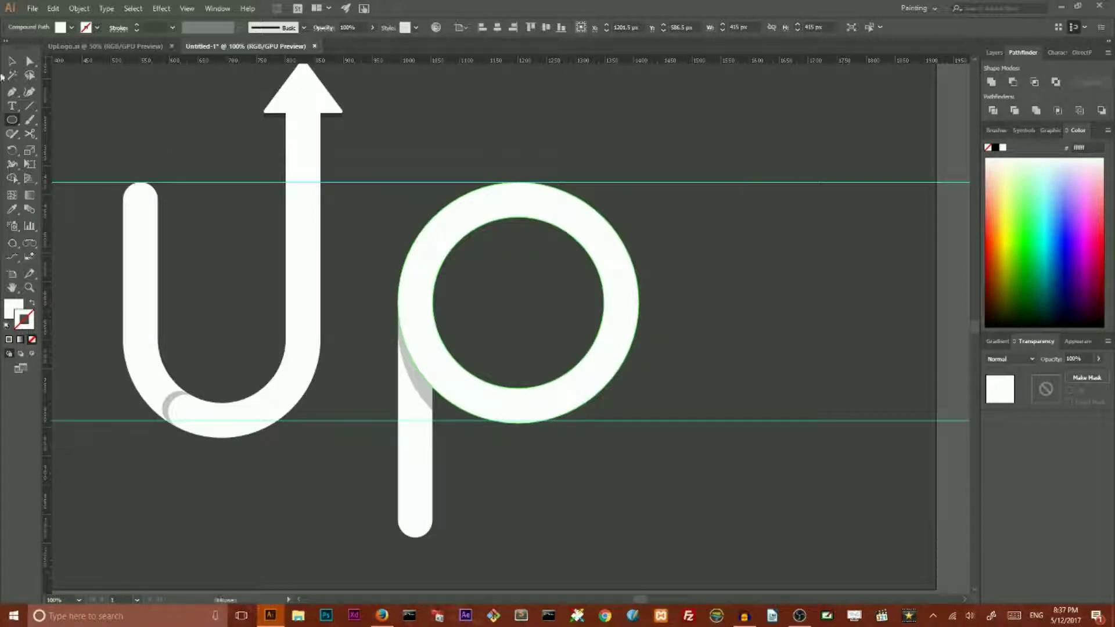
left_click(11, 61)
left_click(11, 122)
left_click(12, 124)
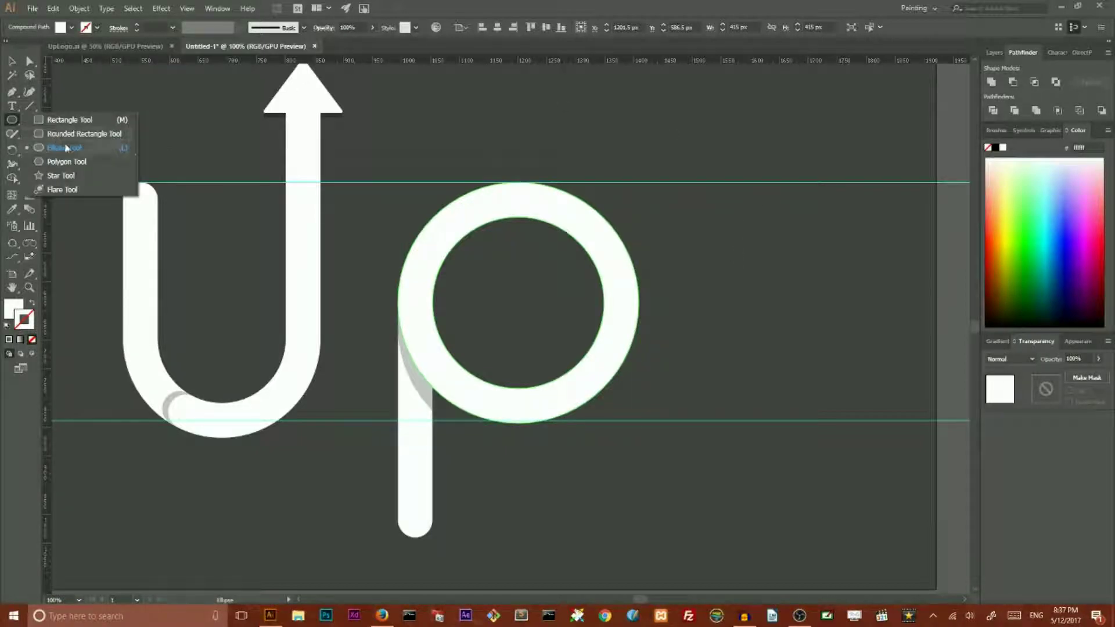
left_click(70, 150)
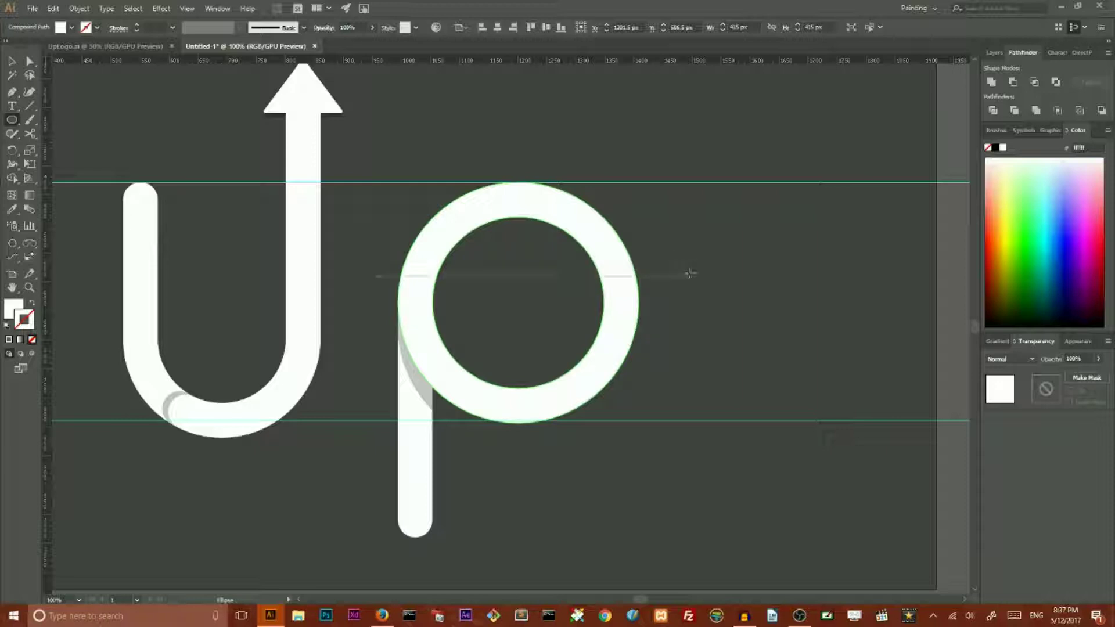
Create a 60 px circle and move it onto the upper right of the p's ring
left_click(667, 268)
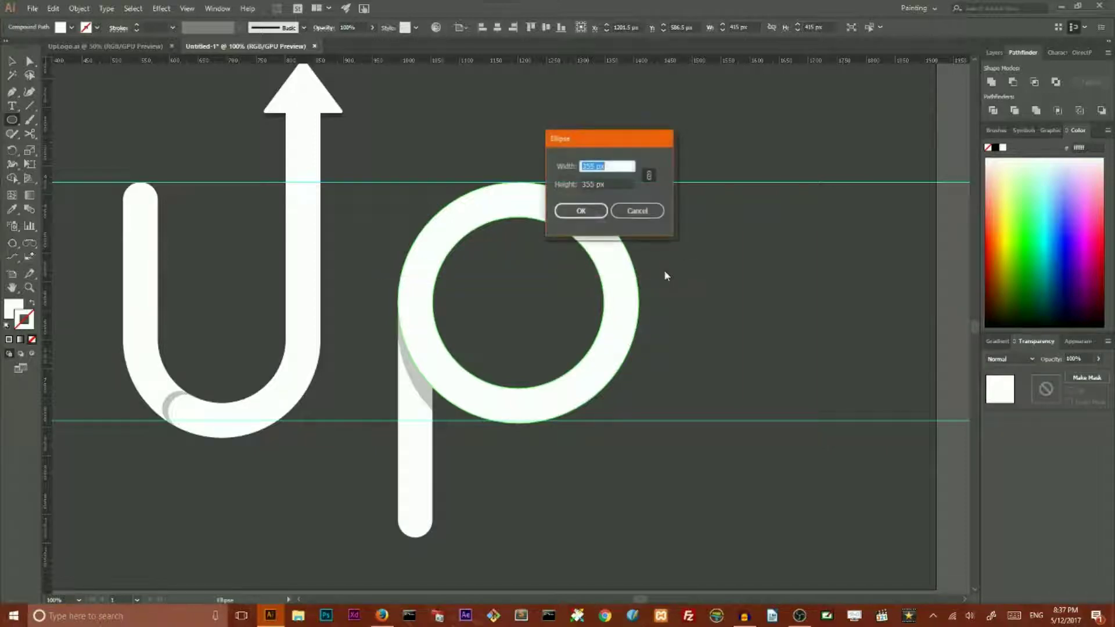
double_click(591, 165)
type("60")
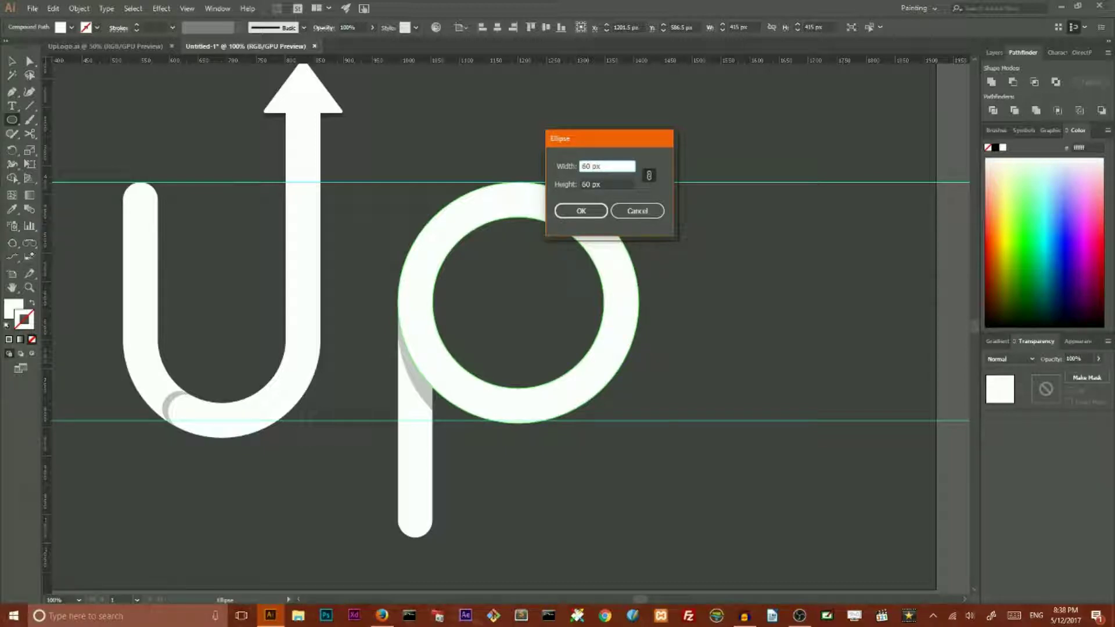
left_click(581, 211)
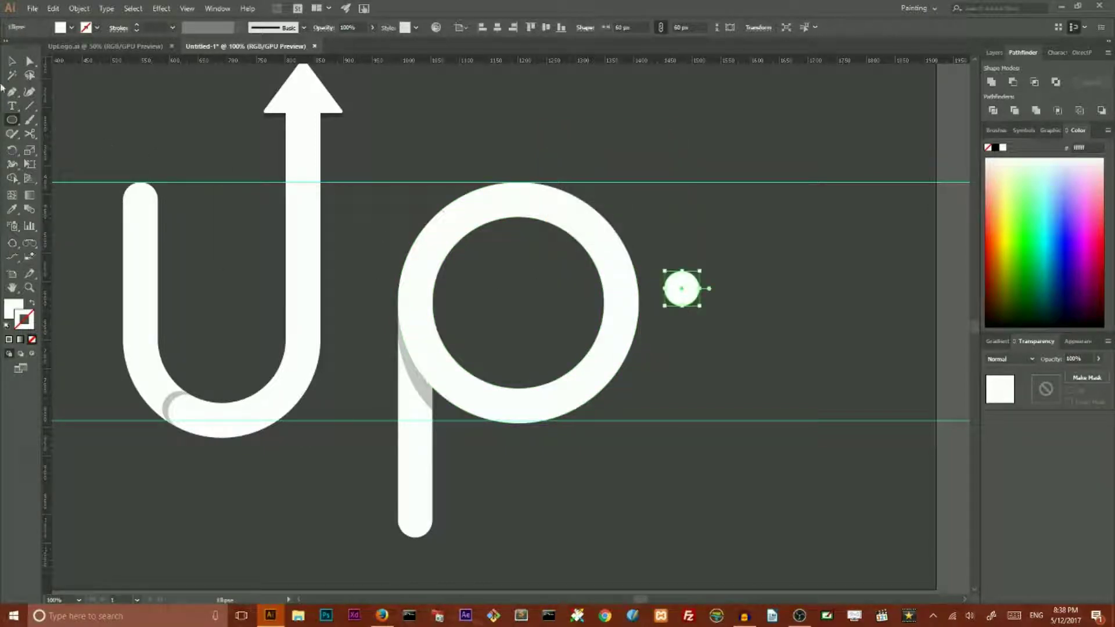
left_click(11, 60)
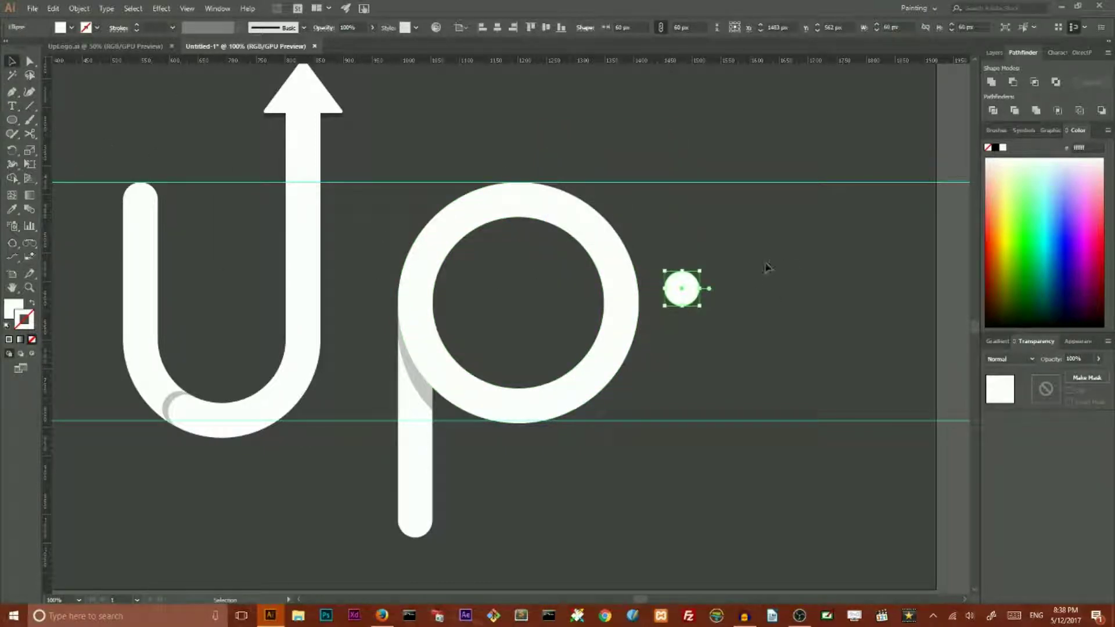
left_click_drag(690, 290, 623, 271)
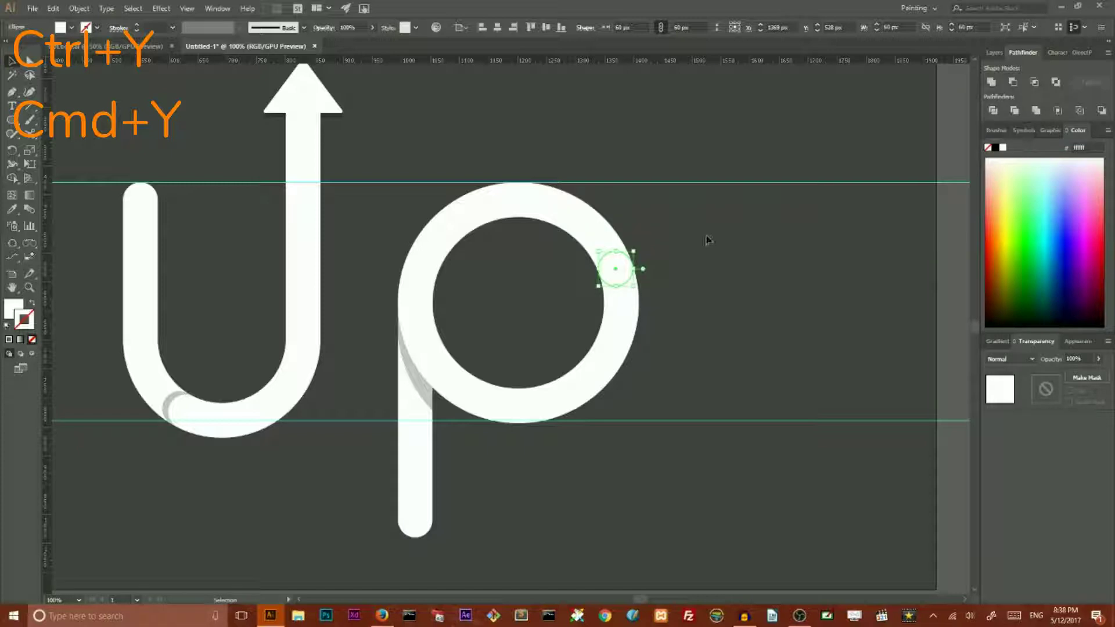
Switch to Outline view and zoom in closely on the small circle in the p ring
key("ctrl+y")
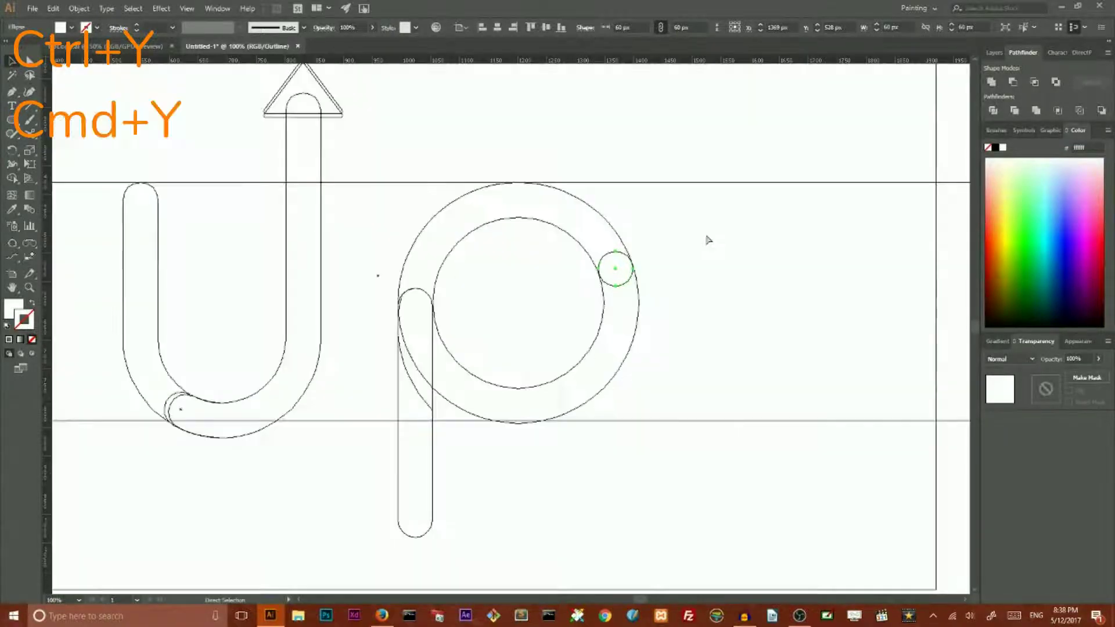
key("a")
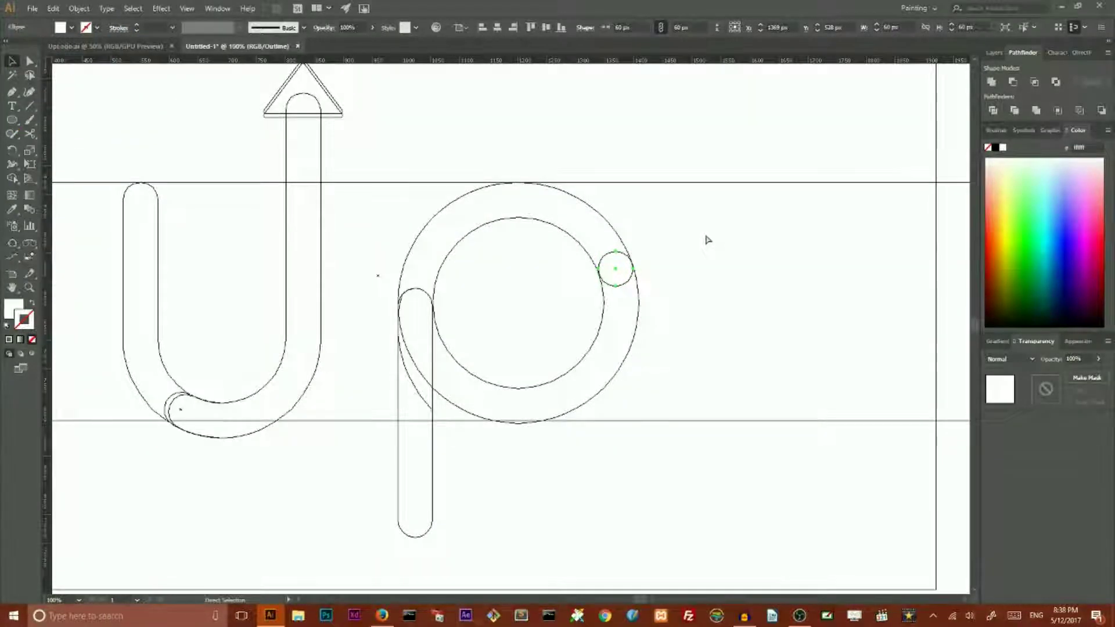
key("ctrl+plus")
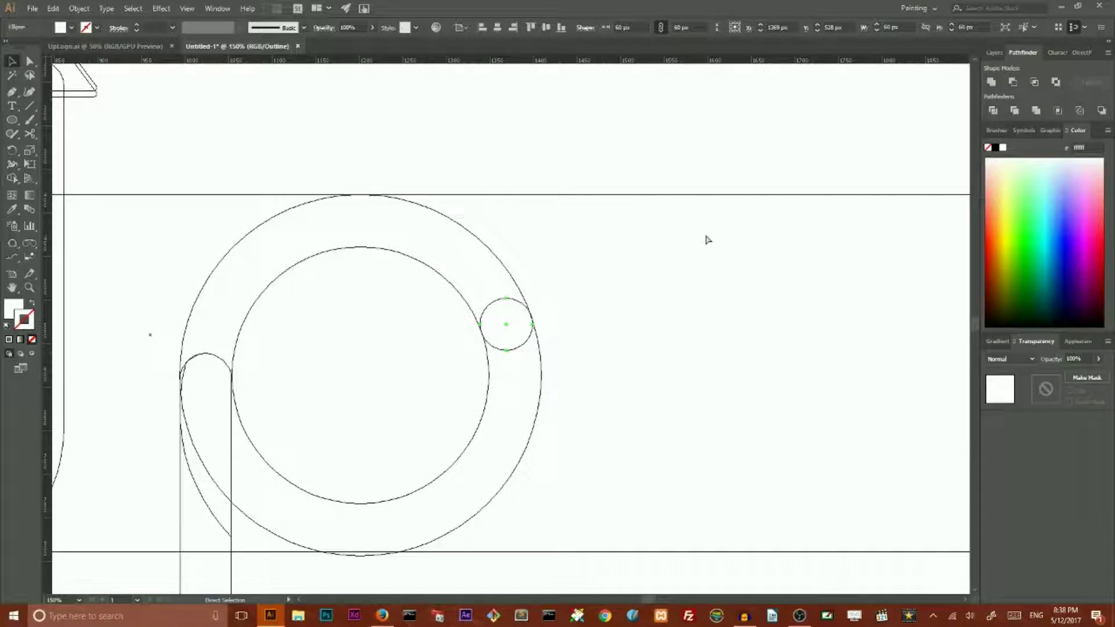
key("ctrl+plus")
key("ctrl+plus")
key("ctrl+plus")
key("ctrl+plus")
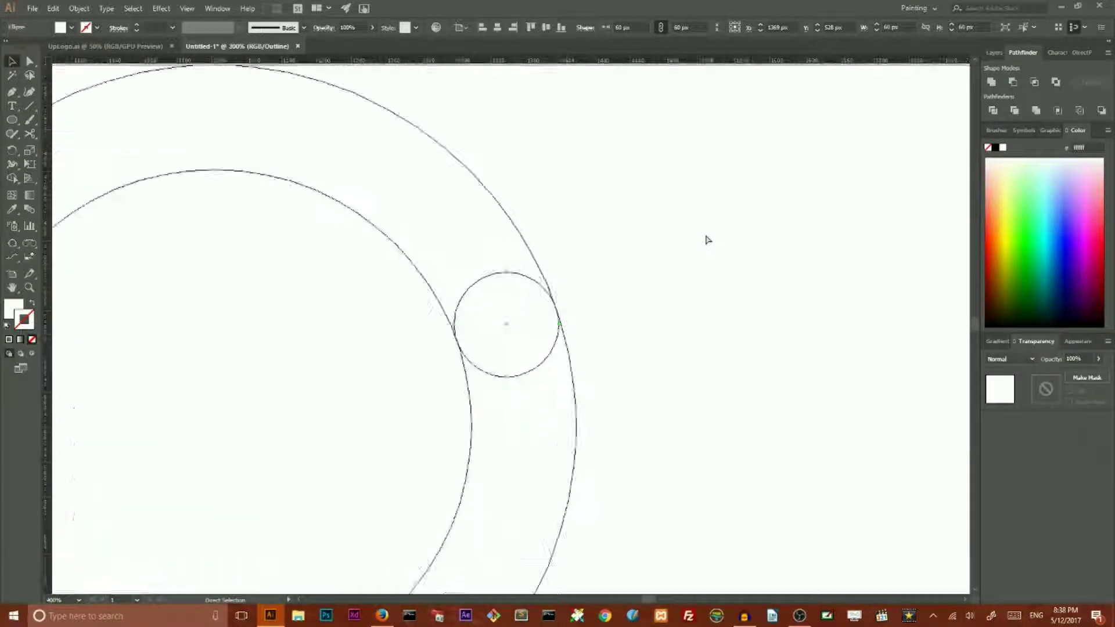
key("v")
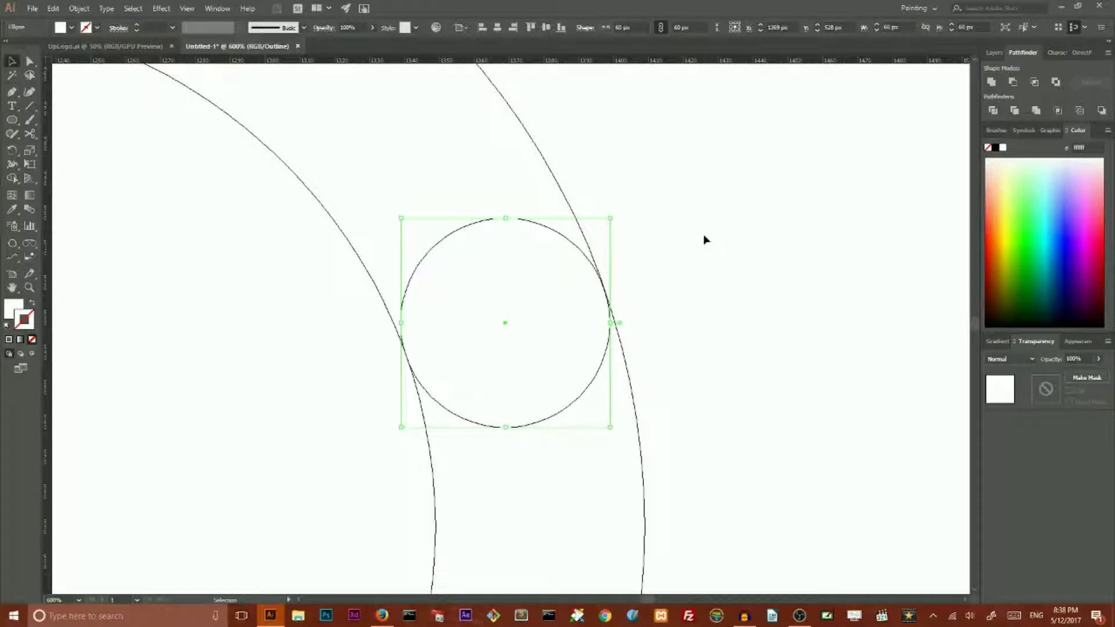
left_click(701, 238)
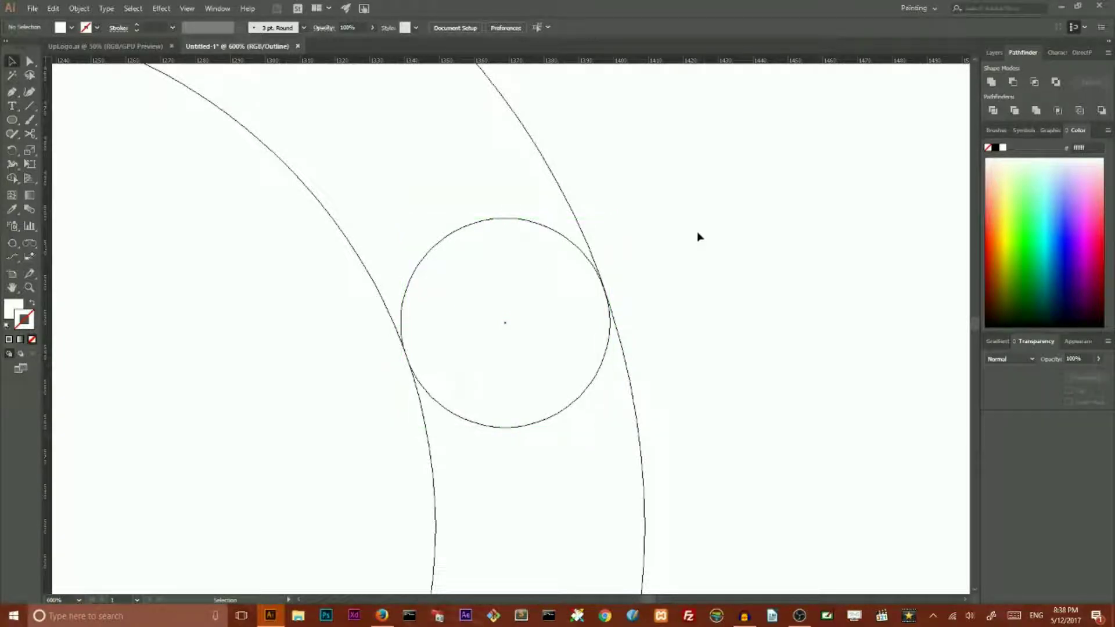
Alt-drag a copy of the circle onto the p ring's upper-left edge
key("a")
key("ctrl+minus")
key("ctrl+minus")
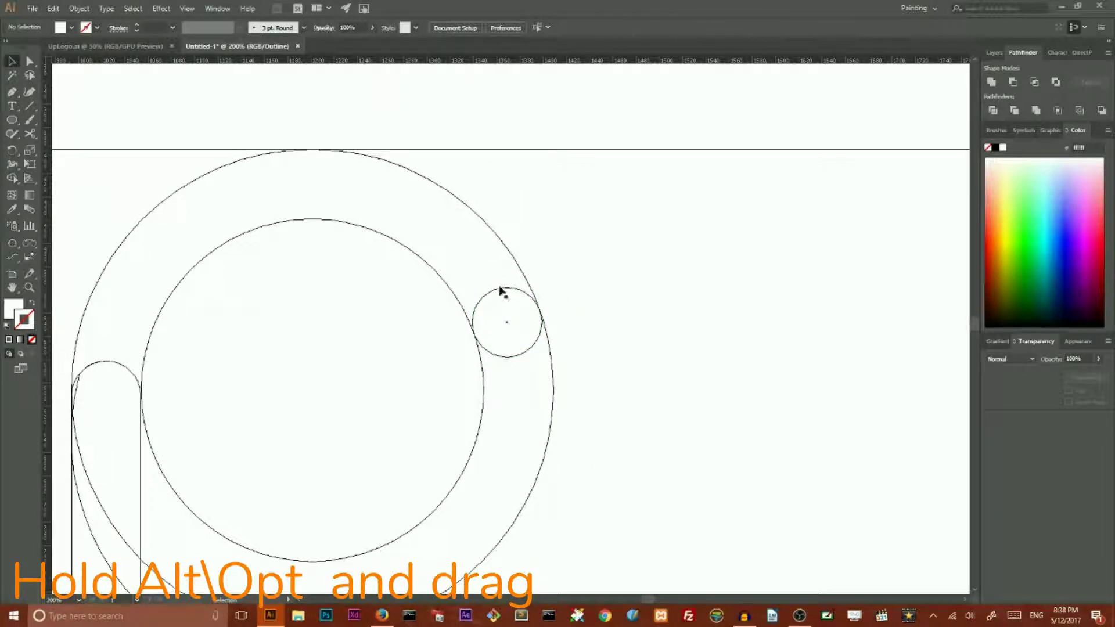
left_click_drag(501, 291, 244, 156)
key("ctrl+a")
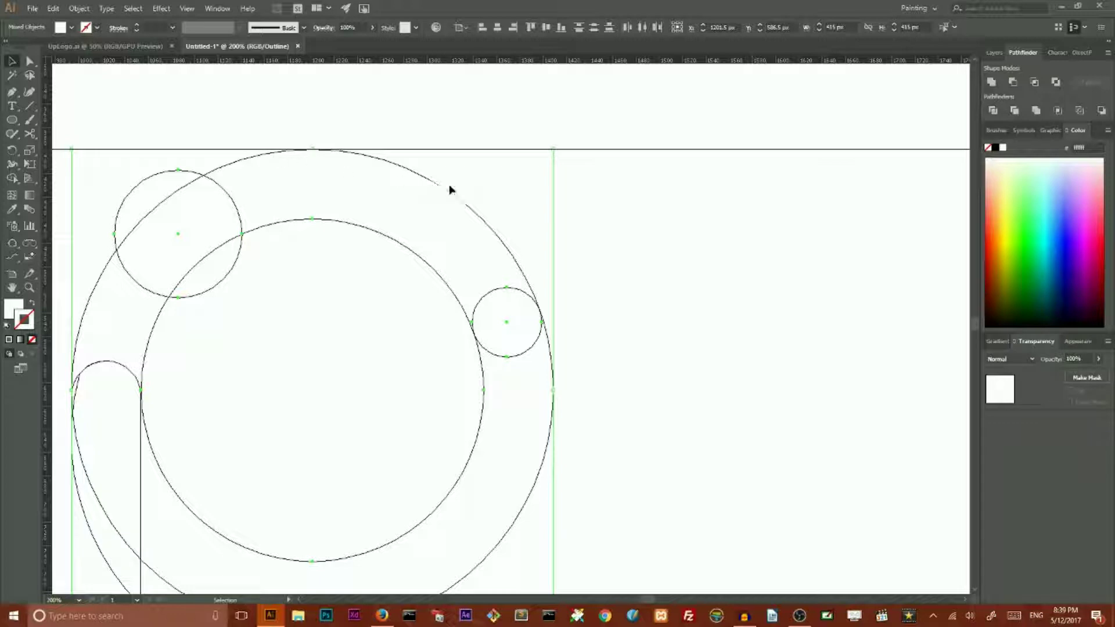
left_click(11, 179)
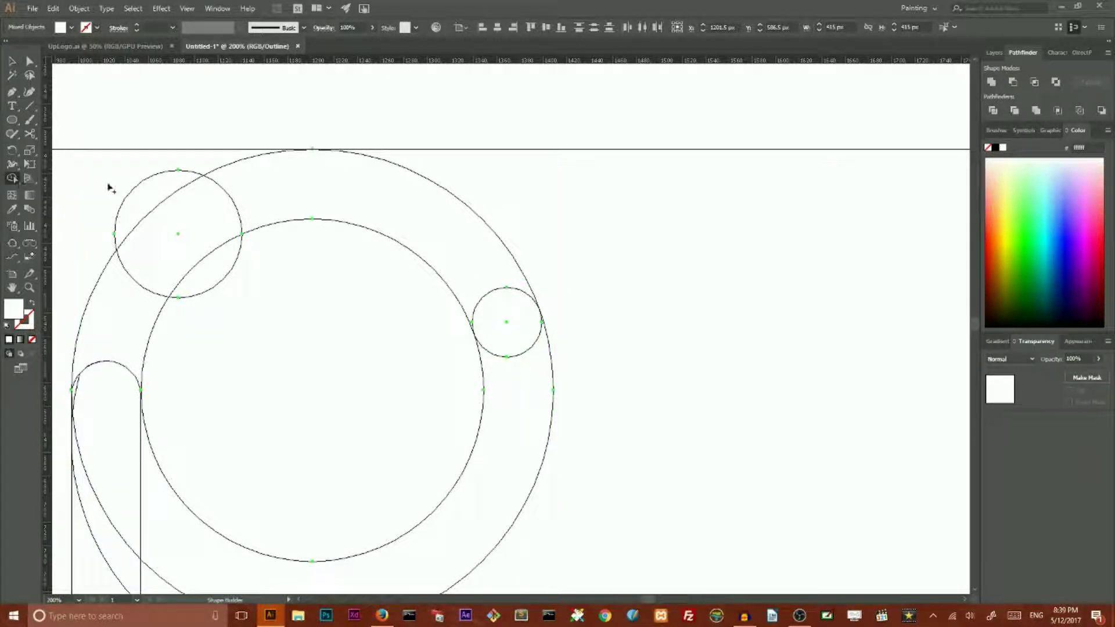
left_click(11, 61)
left_click(605, 254)
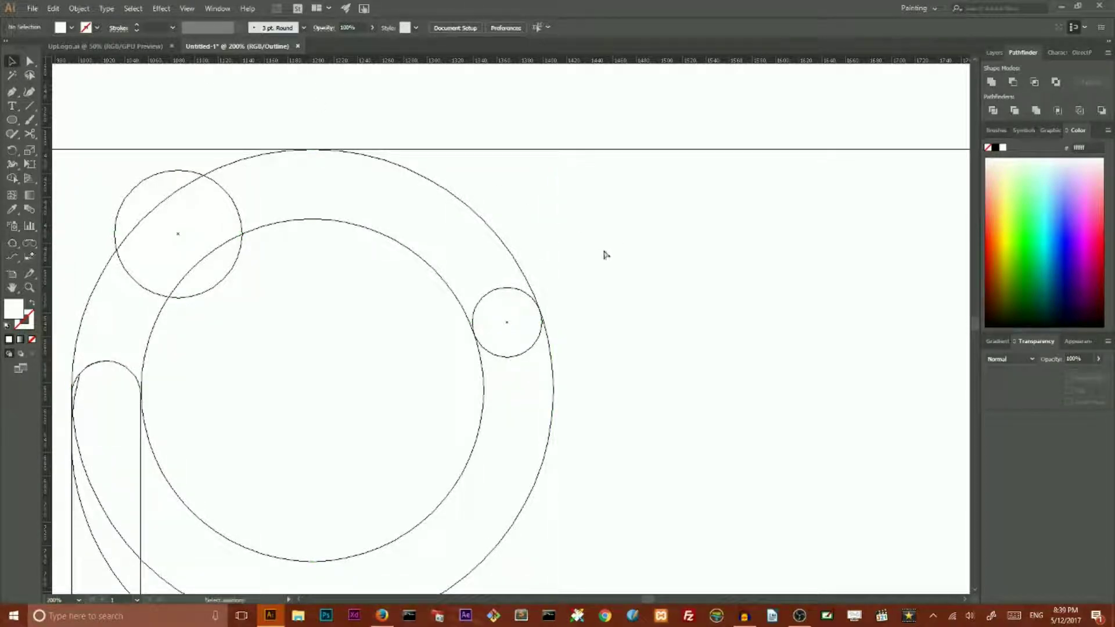
Resize the small right-hand circle to match the ring's stroke width
key("ctrl+equal")
key("ctrl+equal")
key("ctrl+equal")
key("ctrl+equal")
key("ctrl+equal")
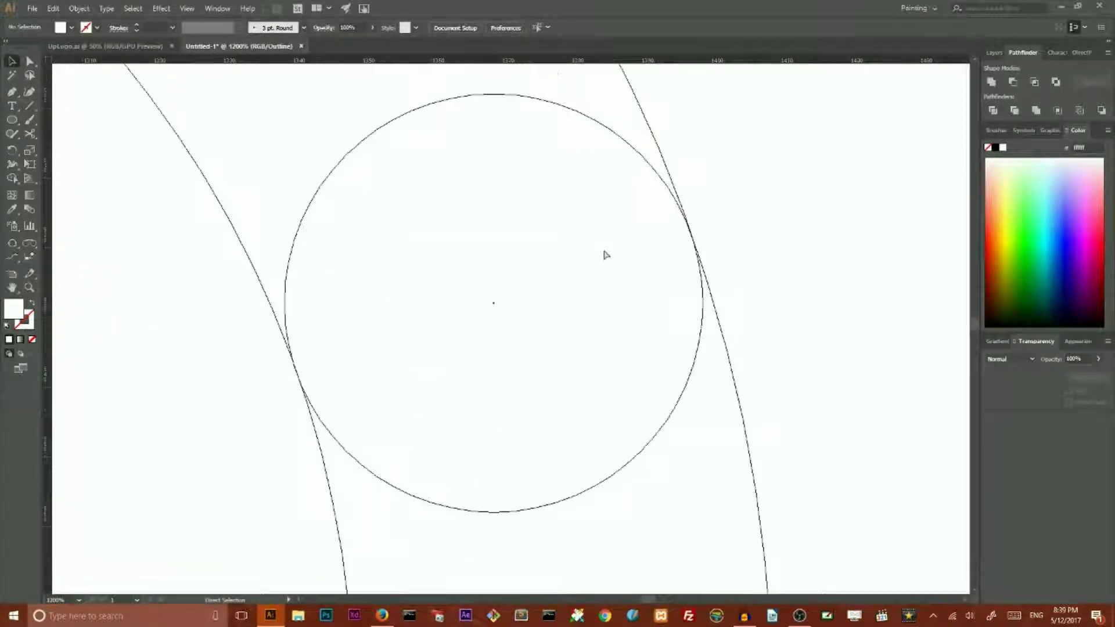
left_click(547, 105)
scroll(628, 119, "up", 1)
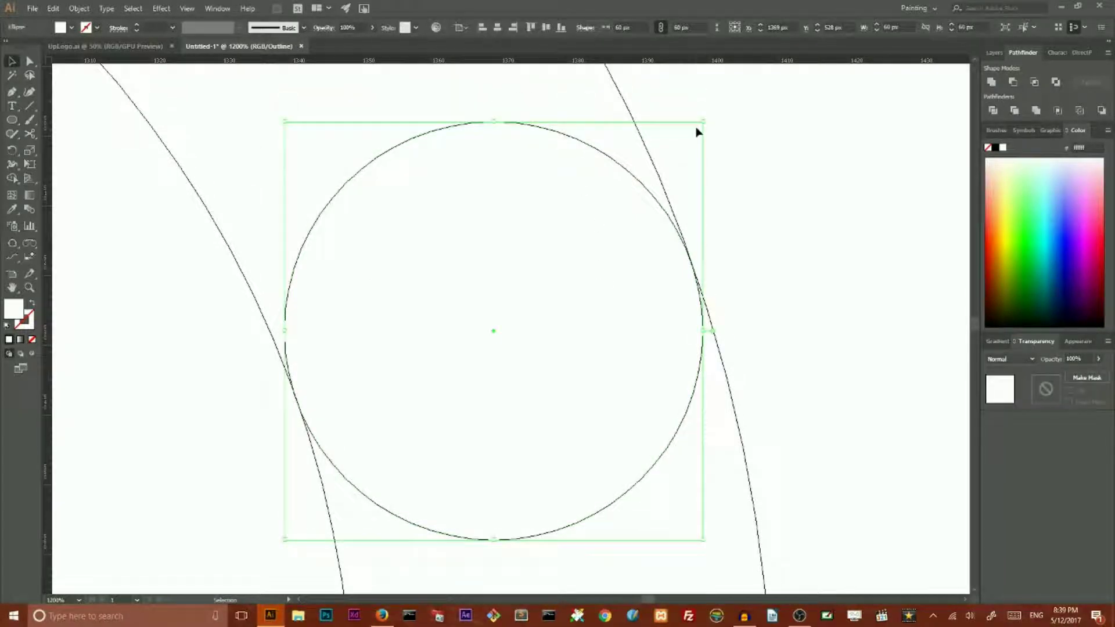
mouse_move(705, 121)
left_mouse_down()
mouse_move(690, 135)
mouse_move(704, 120)
left_mouse_up()
scroll(705, 120, "down", 1)
left_click_drag(284, 501, 279, 501)
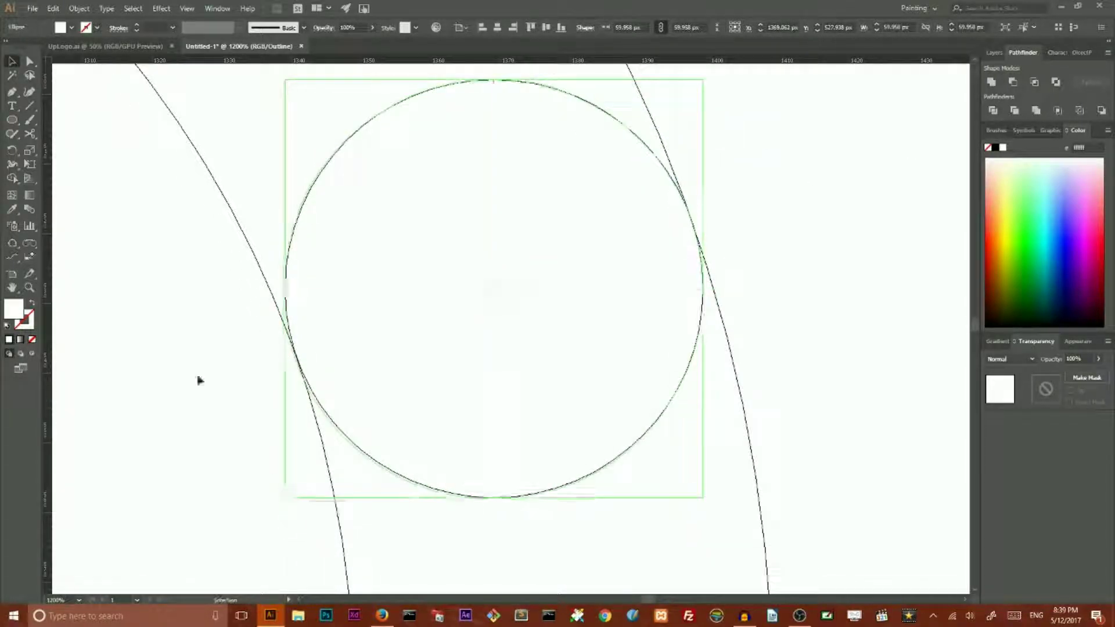
Fine-tune the small circle's size so it fits snugly inside the ring
key("ctrl+minus")
key("ctrl+minus")
key("ctrl+minus")
key("ctrl+minus")
key("ctrl+minus")
key("ctrl+a")
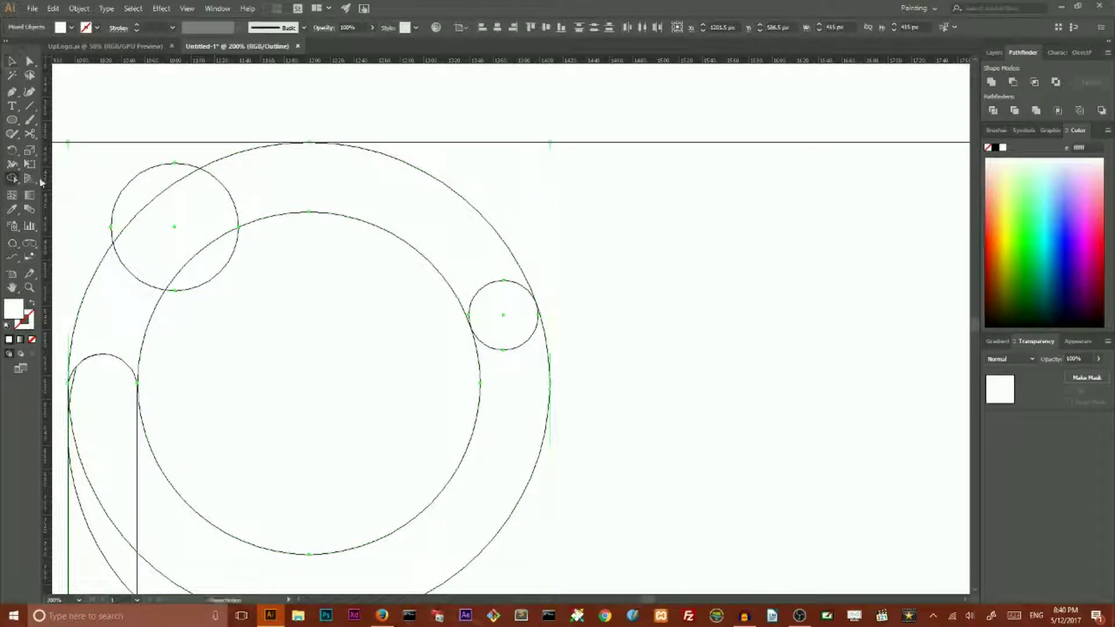
left_click(620, 253)
key("ctrl+plus")
key("ctrl+plus")
key("ctrl+plus")
key("ctrl+plus")
left_click(426, 410)
left_click_drag(636, 145, 637, 144)
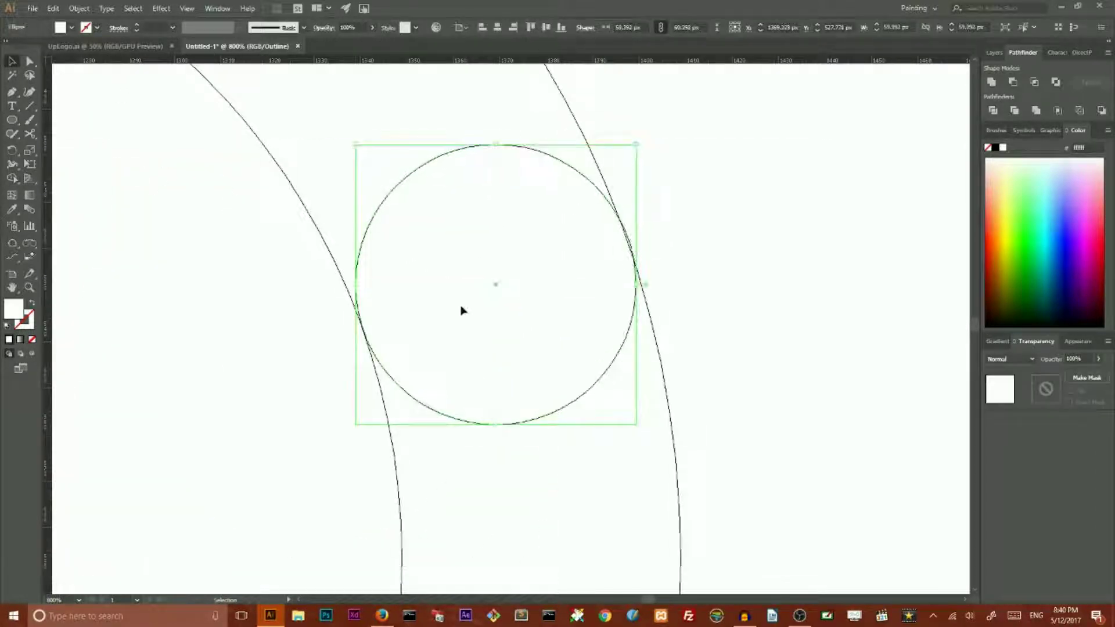
left_click(296, 366)
key("ctrl+minus")
key("ctrl+minus")
key("ctrl+minus")
key("ctrl+minus")
key("ctrl+minus")
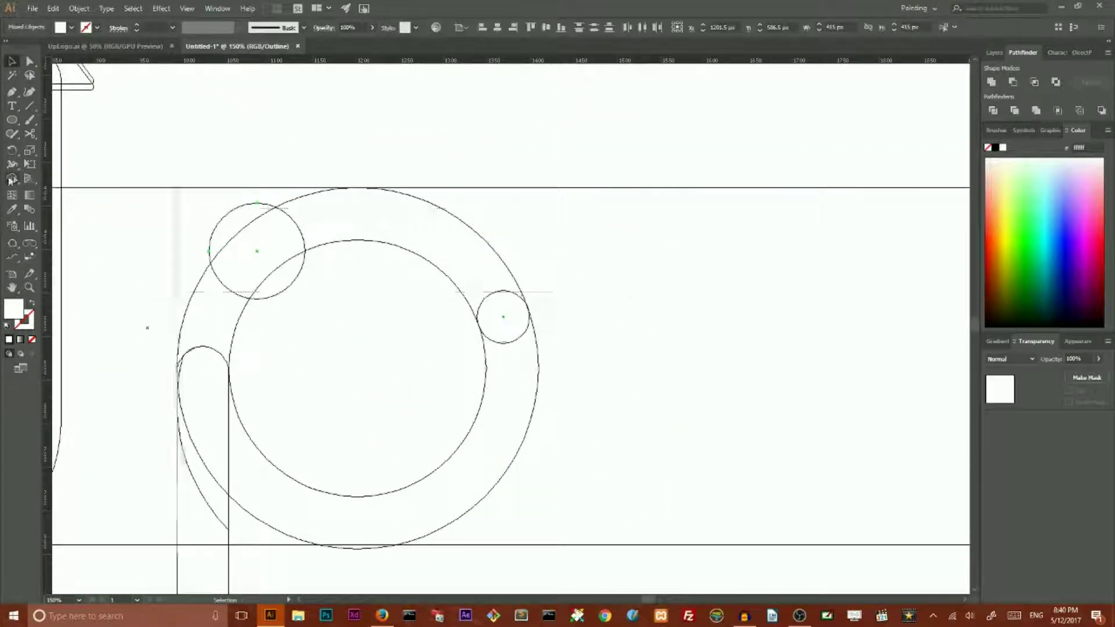
Briefly try Shape Builder on all artwork, cancel, and reselect the small right-hand circle
key("ctrl+plus")
key("ctrl+plus")
key("ctrl+plus")
key("ctrl+plus")
key("ctrl+minus")
key("ctrl+minus")
key("ctrl+minus")
key("ctrl+a")
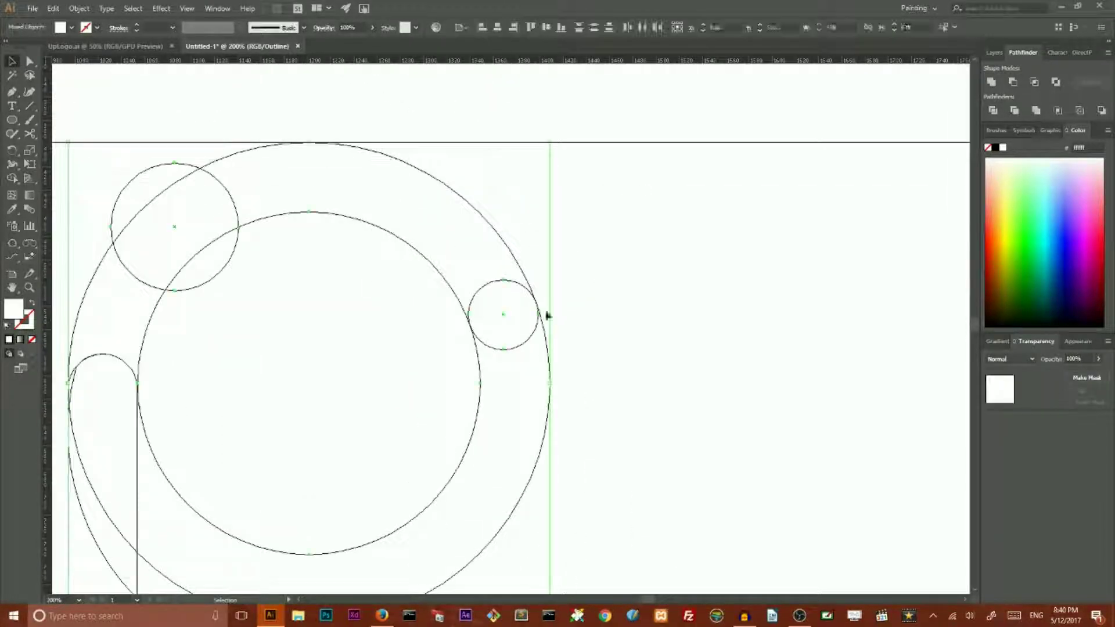
key("shift+m")
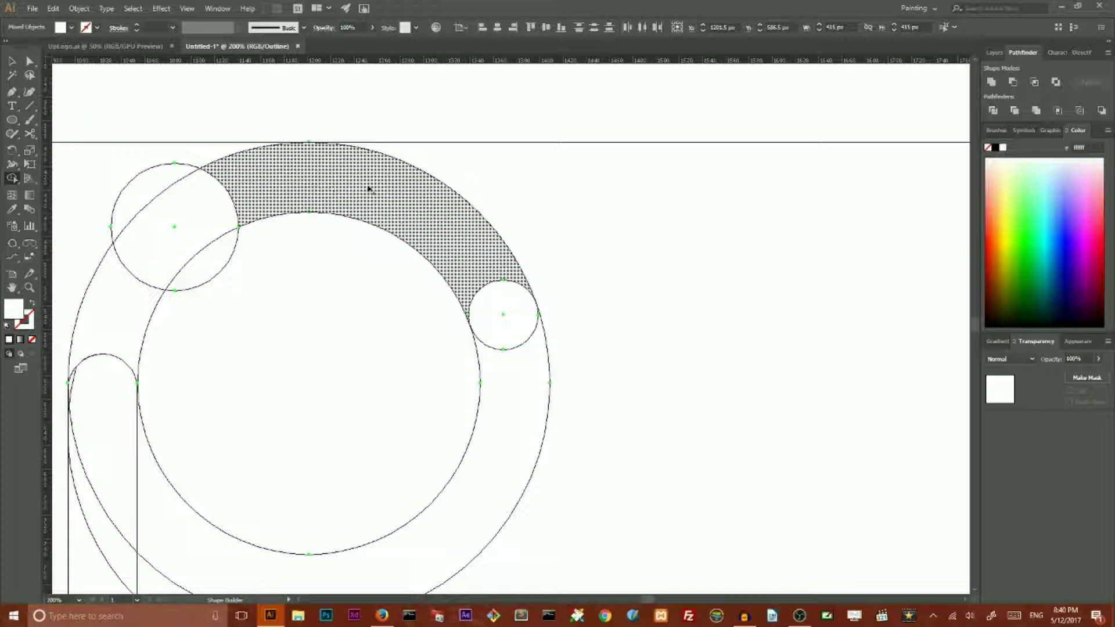
key("ctrl+shift+a")
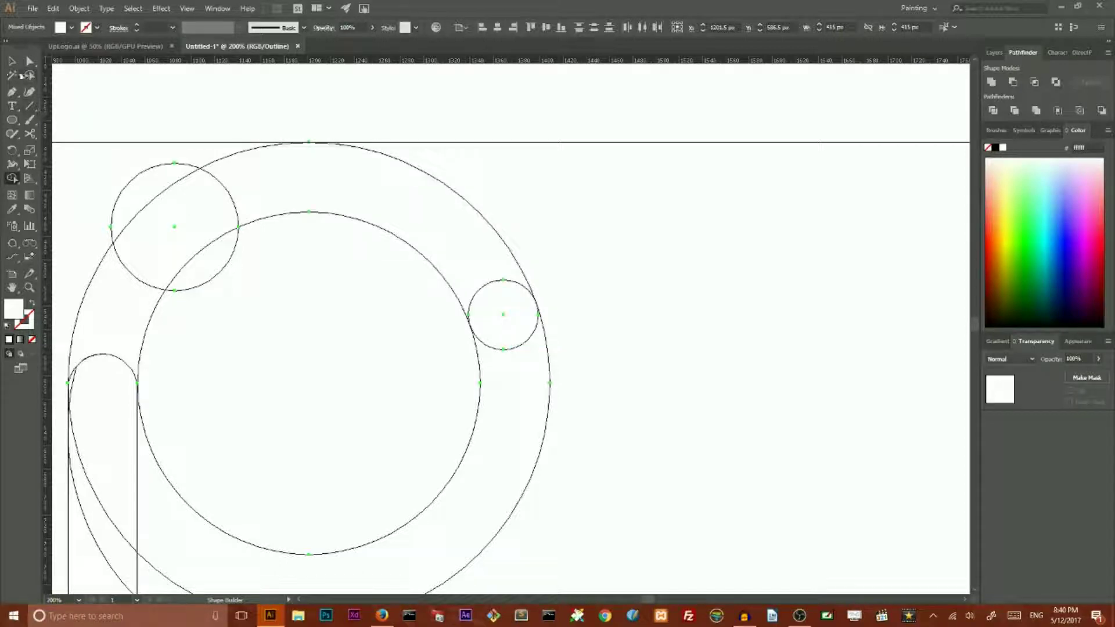
key("v")
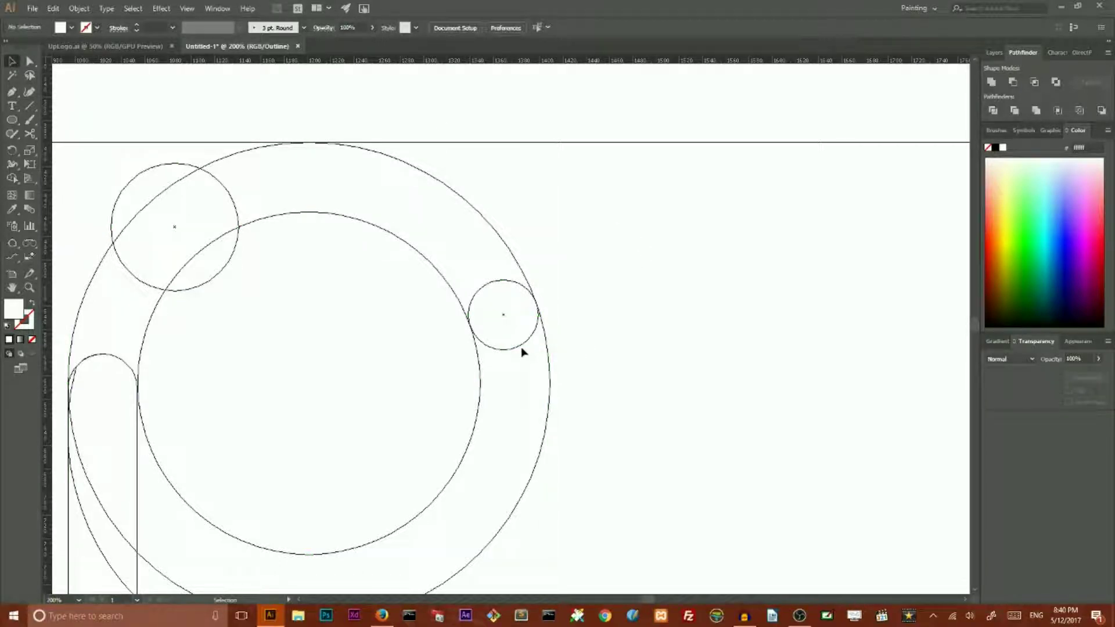
left_click(526, 347)
Zoom in and nudge the small circle down until it sits snug within the ring
key("a")
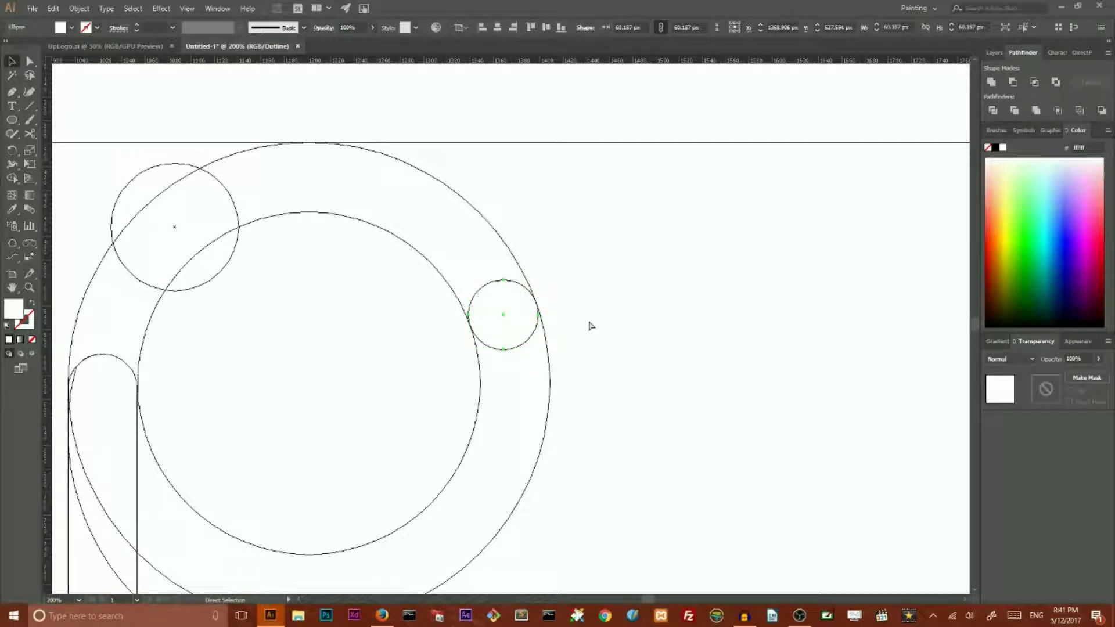
key("ctrl+plus")
key("ctrl+plus")
key("ctrl+plus")
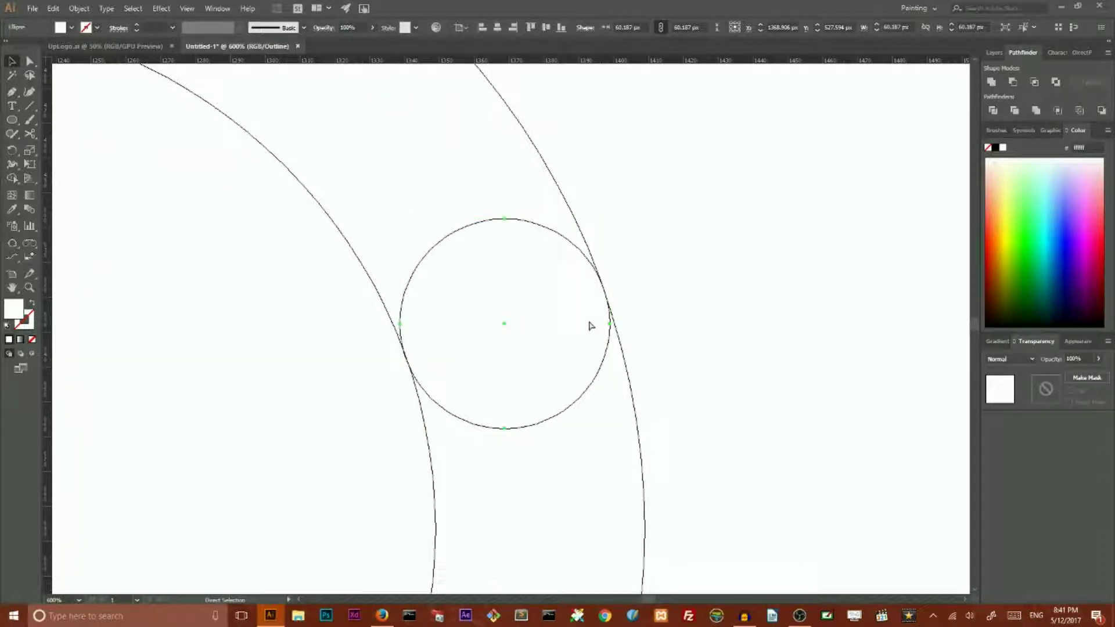
key("v")
left_click_drag(584, 400, 598, 448)
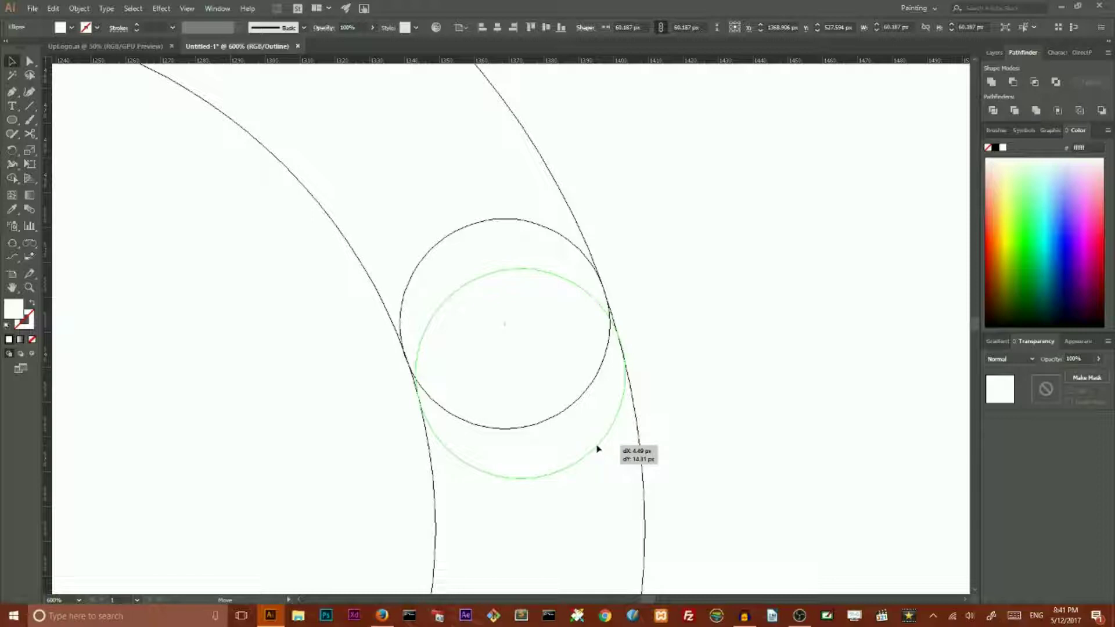
left_click_drag(598, 449, 597, 446)
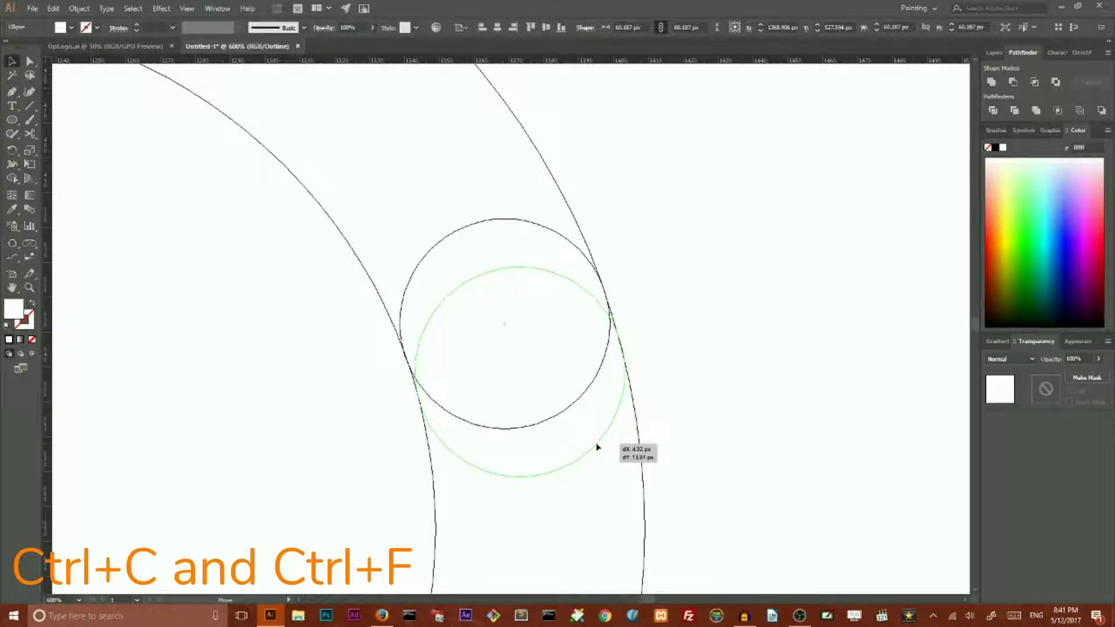
left_click_drag(598, 447, 598, 445)
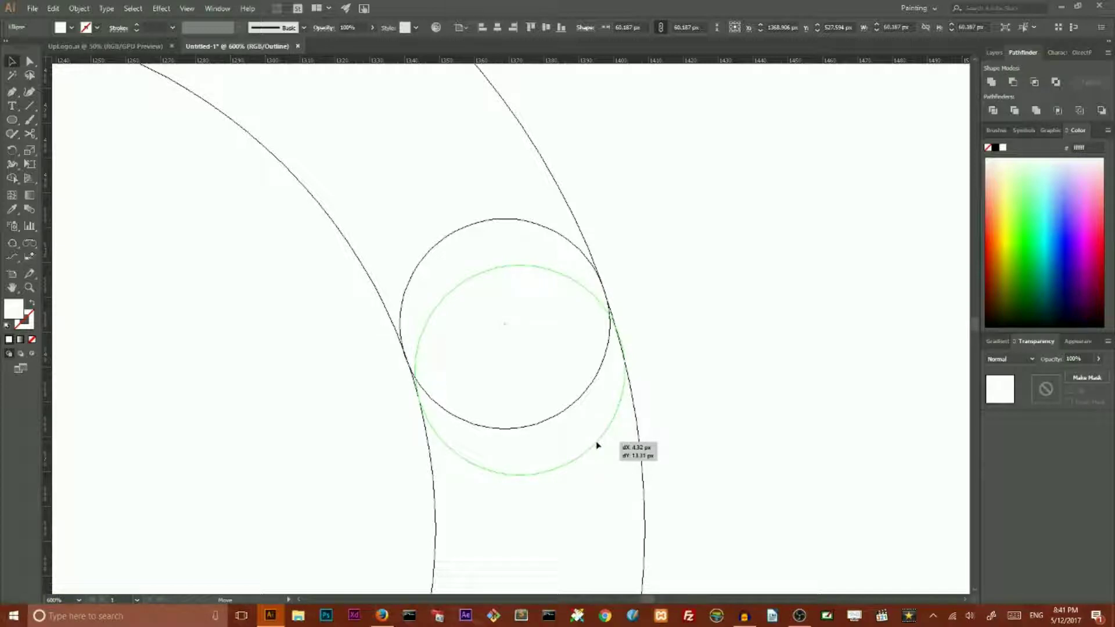
left_click_drag(597, 446, 595, 444)
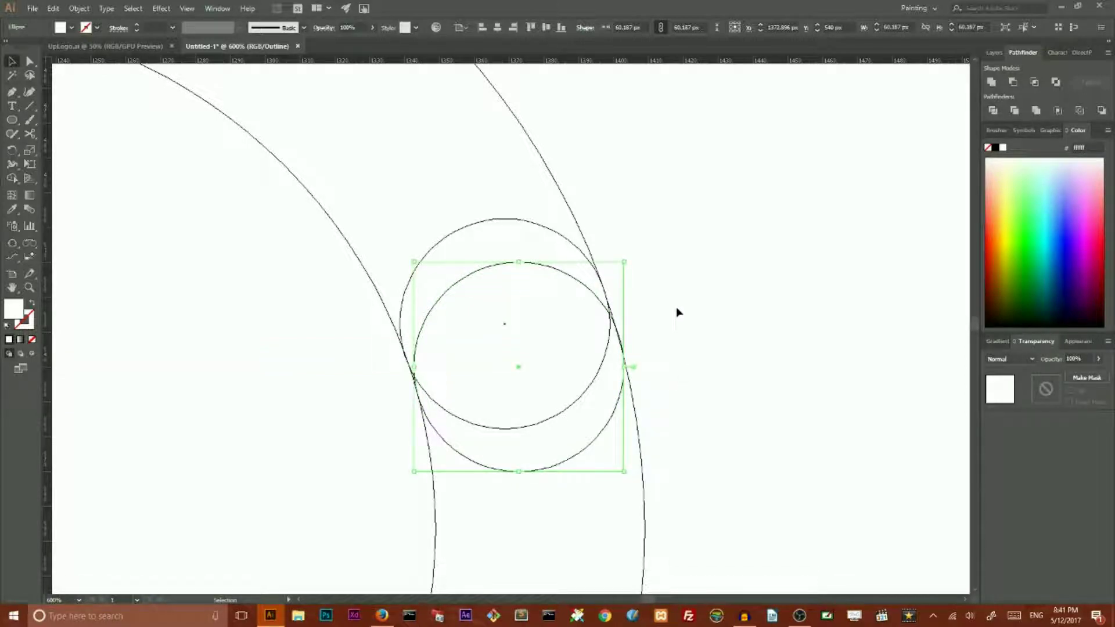
Shift the small circle up and left onto the ring's right end, against the outer edge
key("ctrl+minus")
key("ctrl+minus")
key("ctrl+minus")
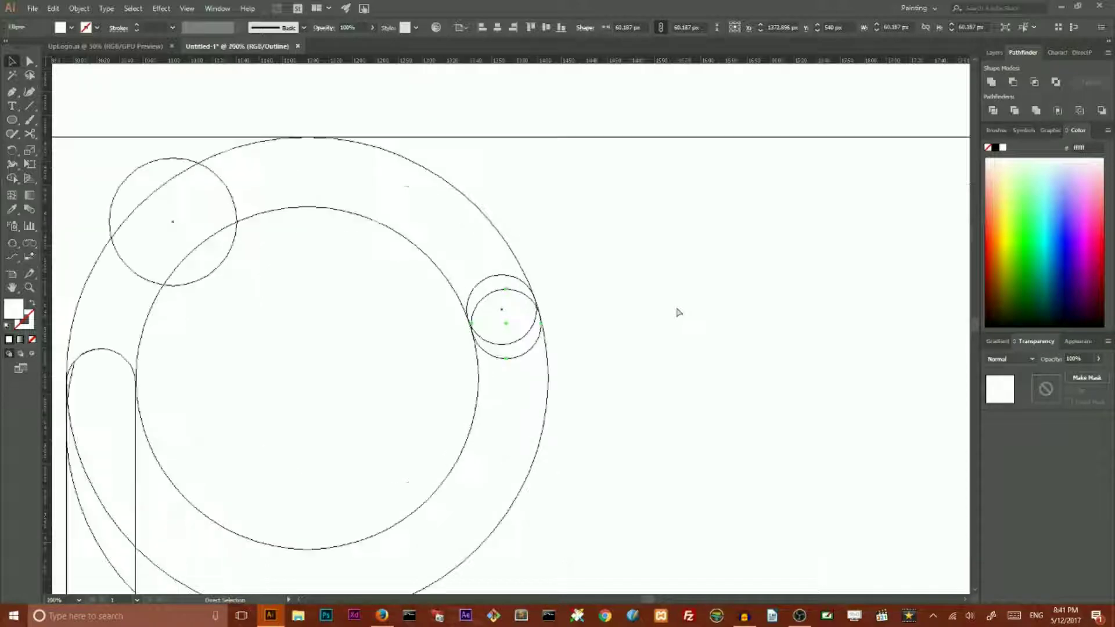
key("ctrl+plus")
key("v")
left_click_drag(506, 313, 497, 286)
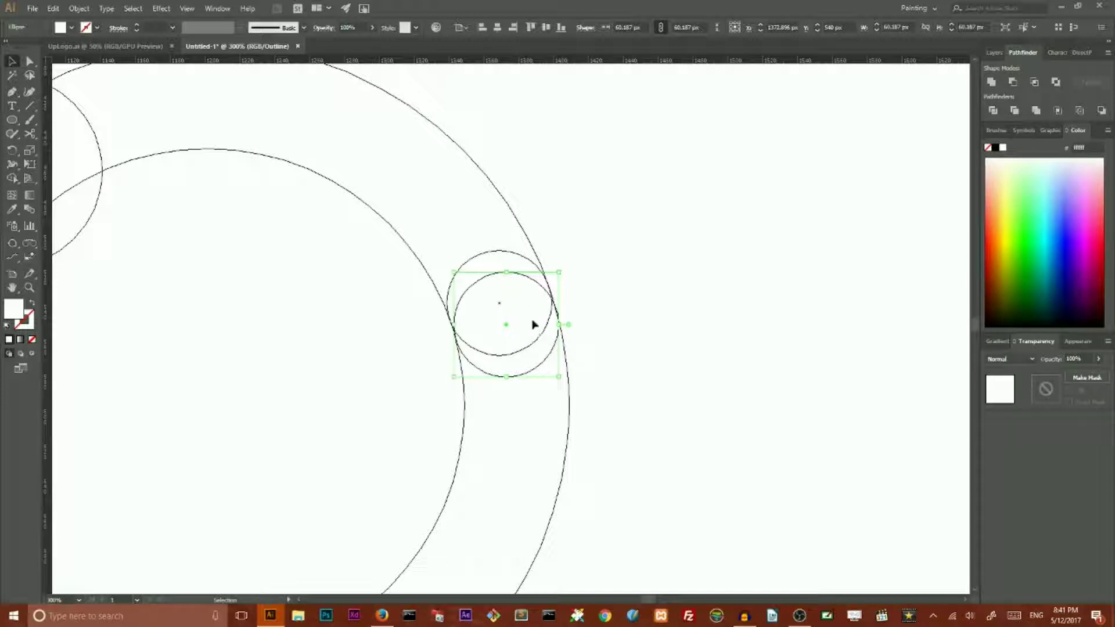
key("a")
key("ctrl+minus")
key("ctrl+minus")
key("ctrl+minus")
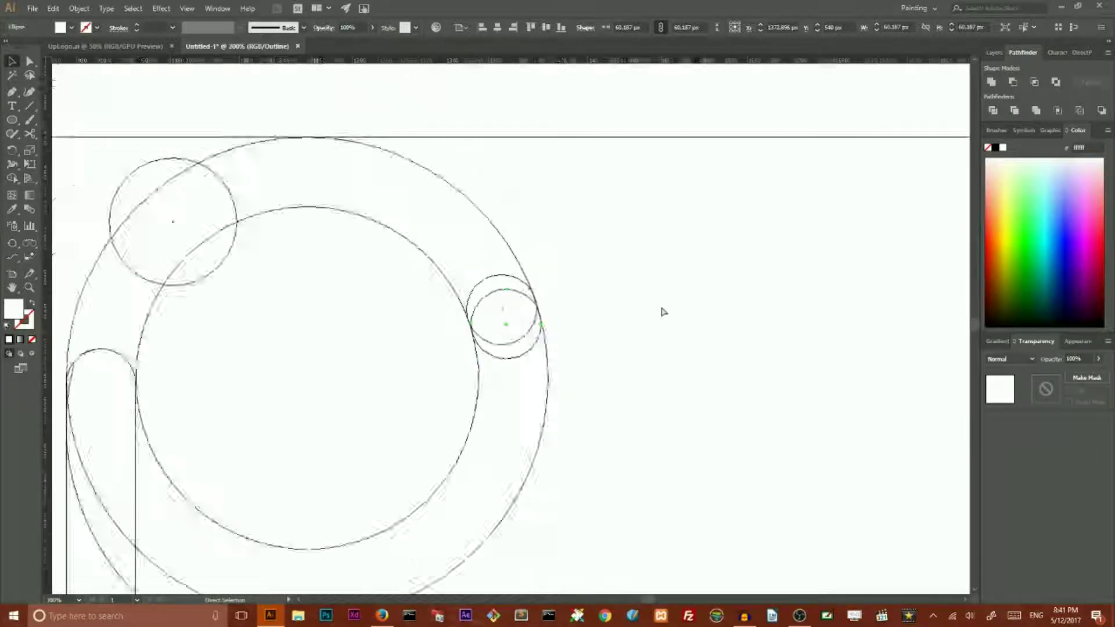
key("ctrl+plus")
key("ctrl+plus")
key("v")
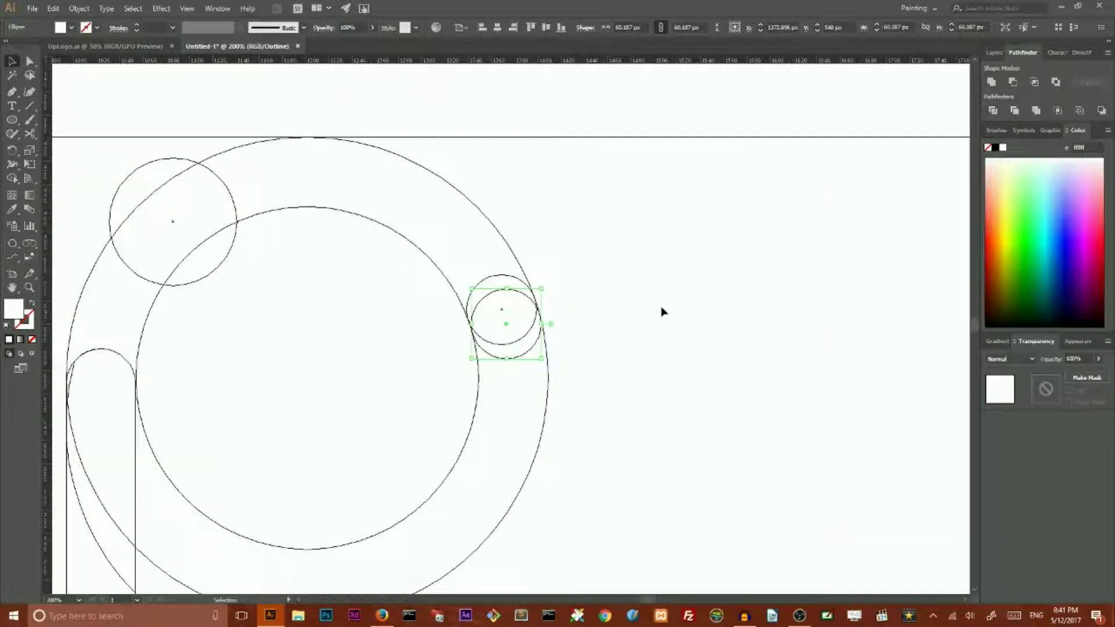
left_click_drag(501, 290, 496, 276)
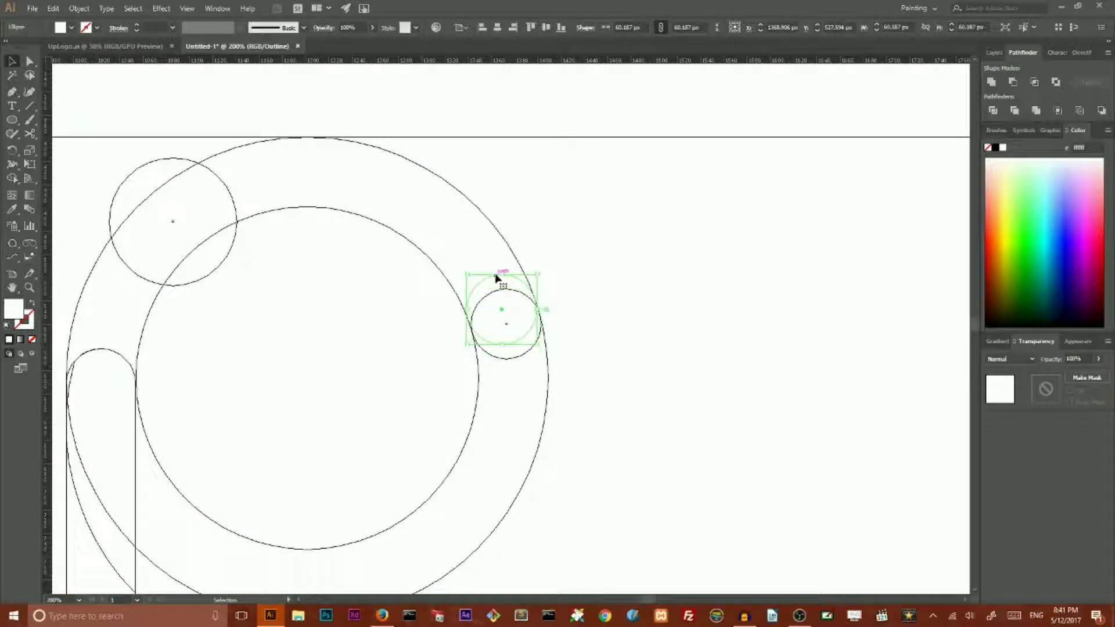
Select the circles and Shape Builder-merge the ring's upper arc between them into one piece
left_click(210, 276, "shift")
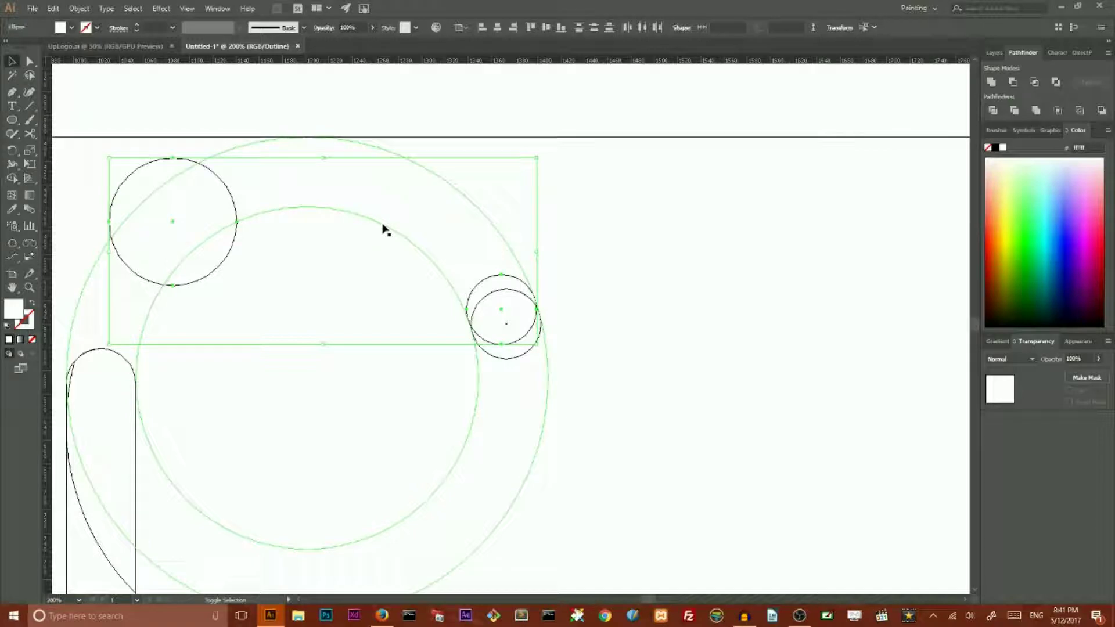
left_click(384, 230, "shift")
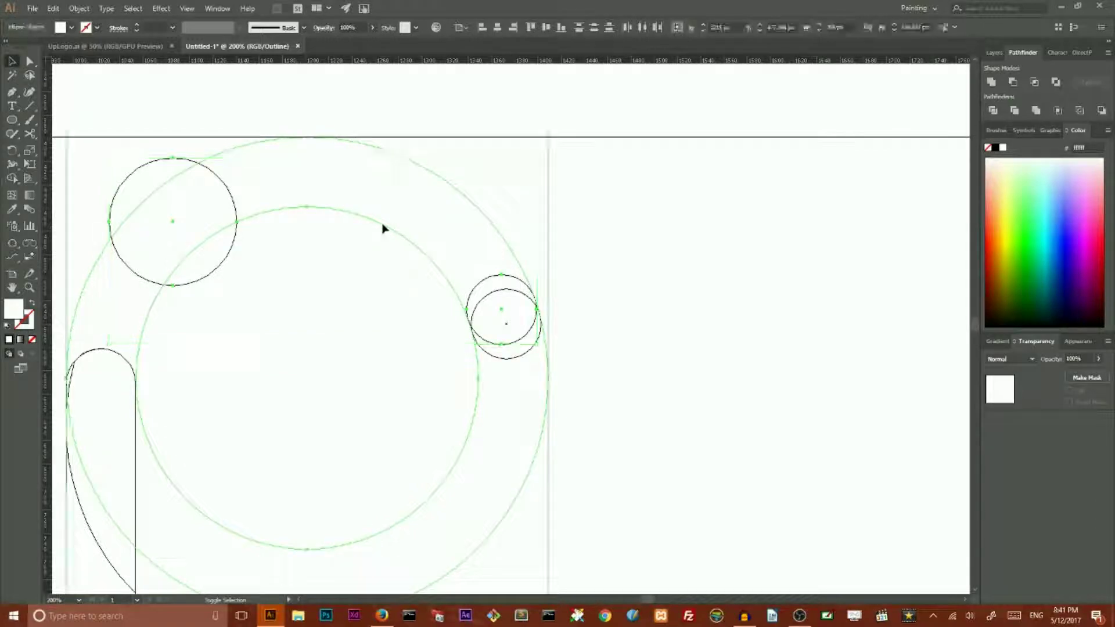
left_click(12, 179)
mouse_move(285, 179)
left_mouse_down()
mouse_move(440, 215)
mouse_move(478, 241)
mouse_move(505, 292)
left_mouse_up()
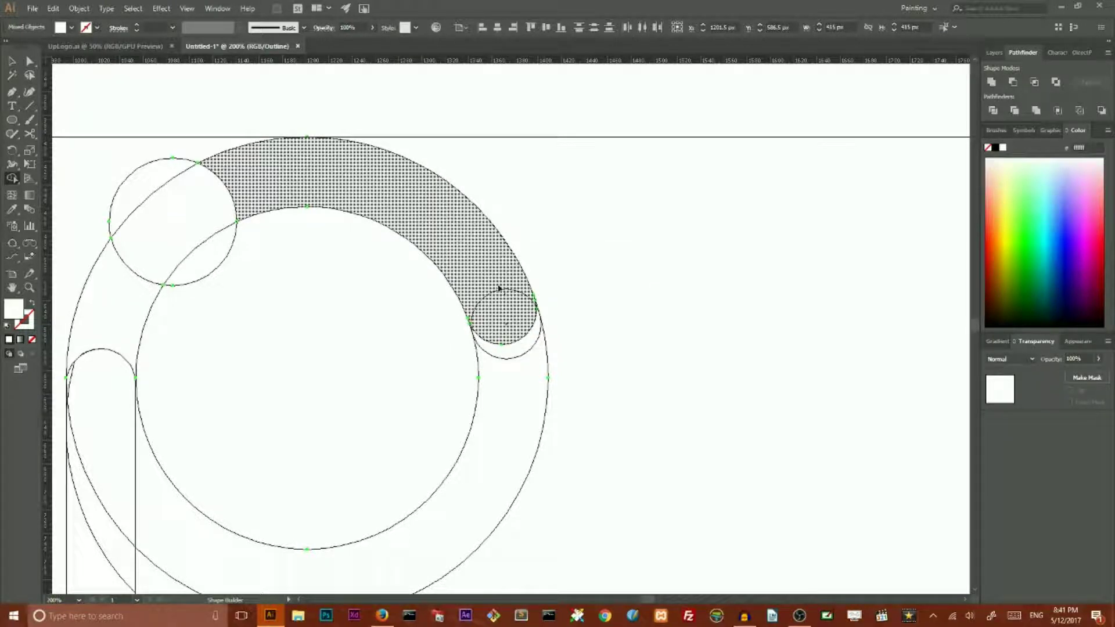
left_click(12, 61)
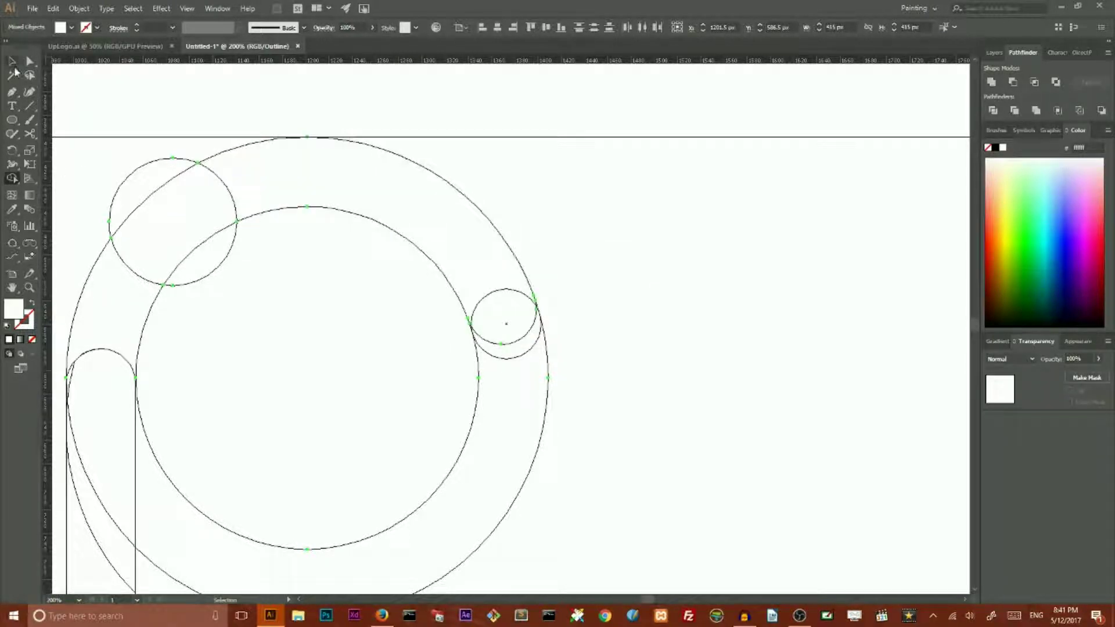
Delete the upper-left helper circle
left_click(336, 249)
left_click(360, 219)
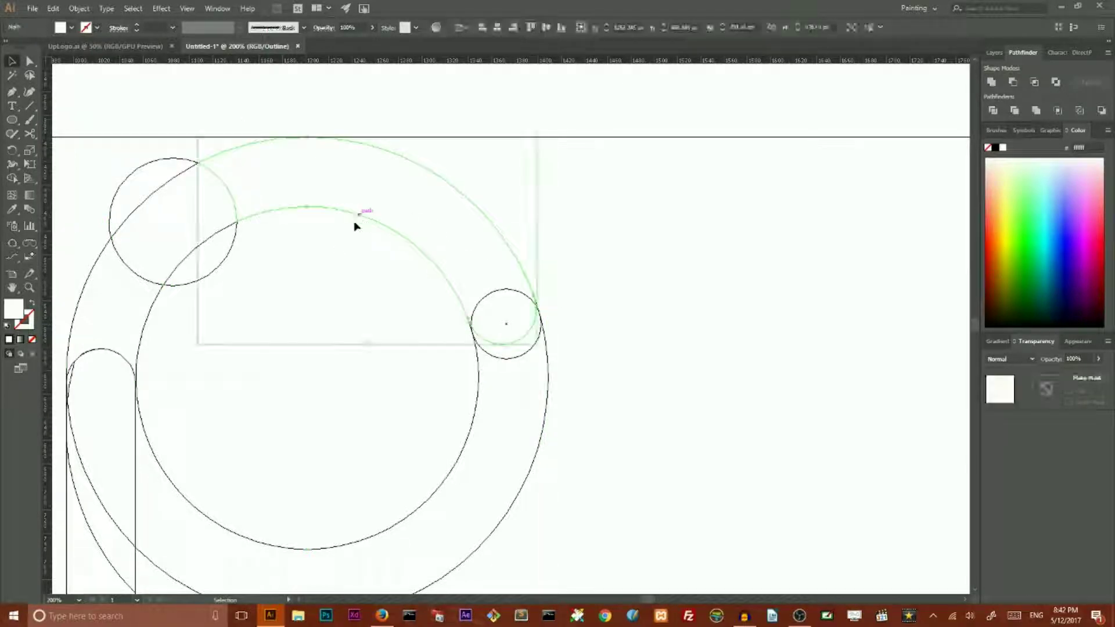
left_click(227, 276)
left_click(219, 269)
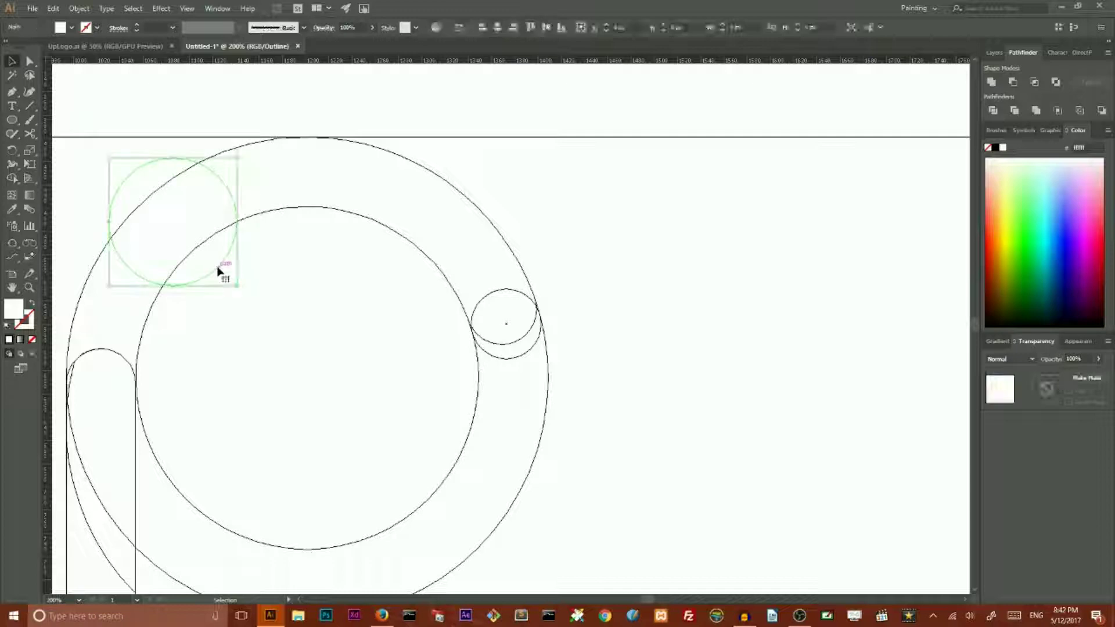
key("Delete")
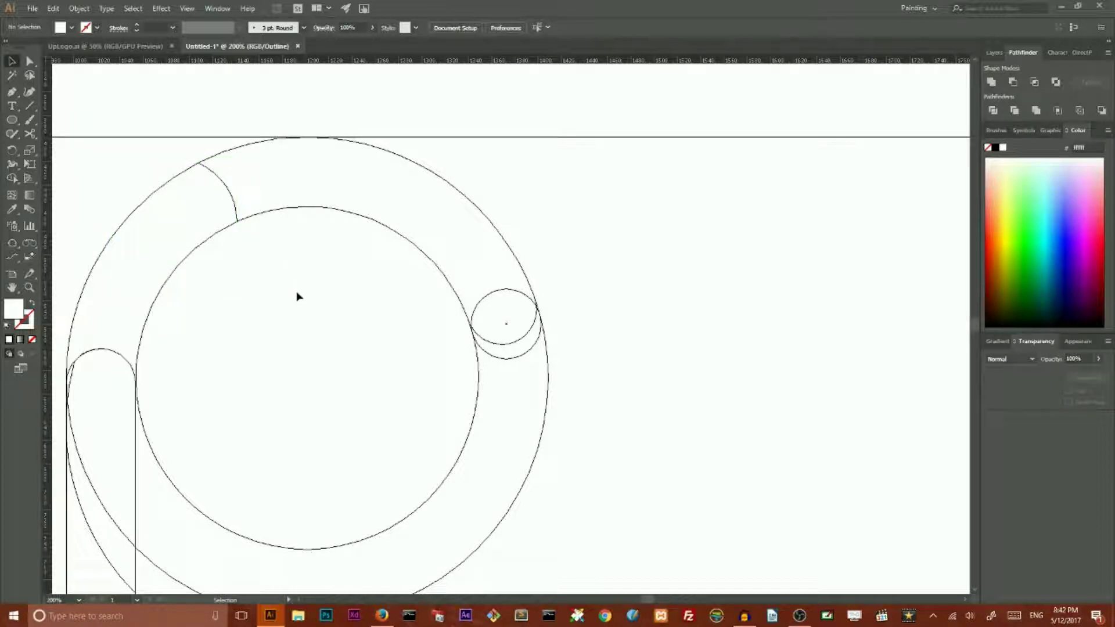
Return to Preview and eyedropper the shadow gray onto the small circle at the ring's end
key("ctrl+y")
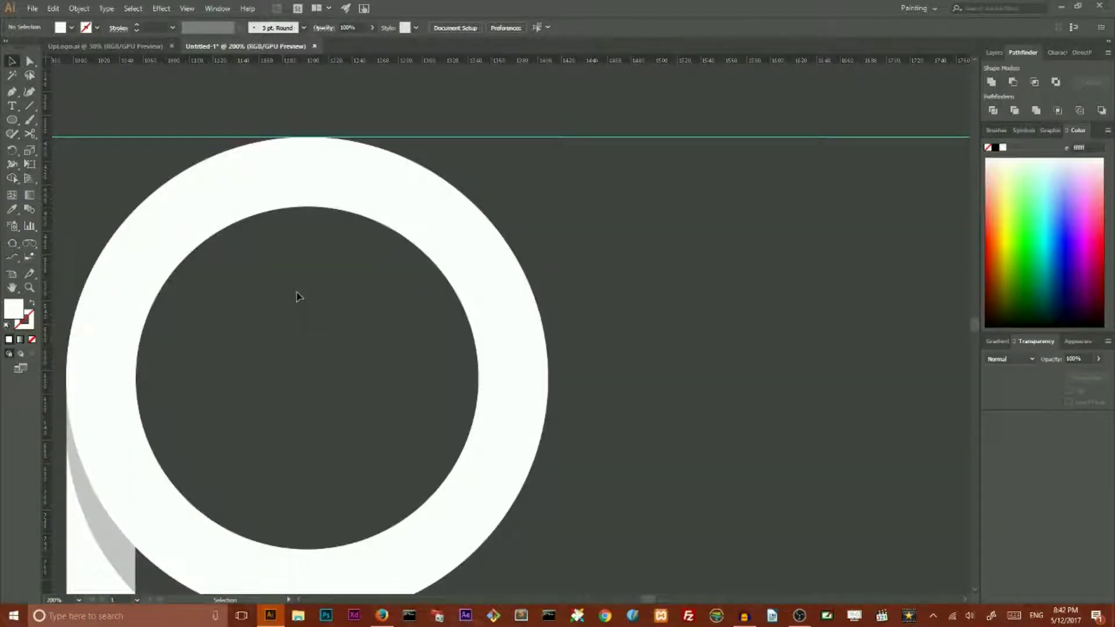
left_click(486, 259)
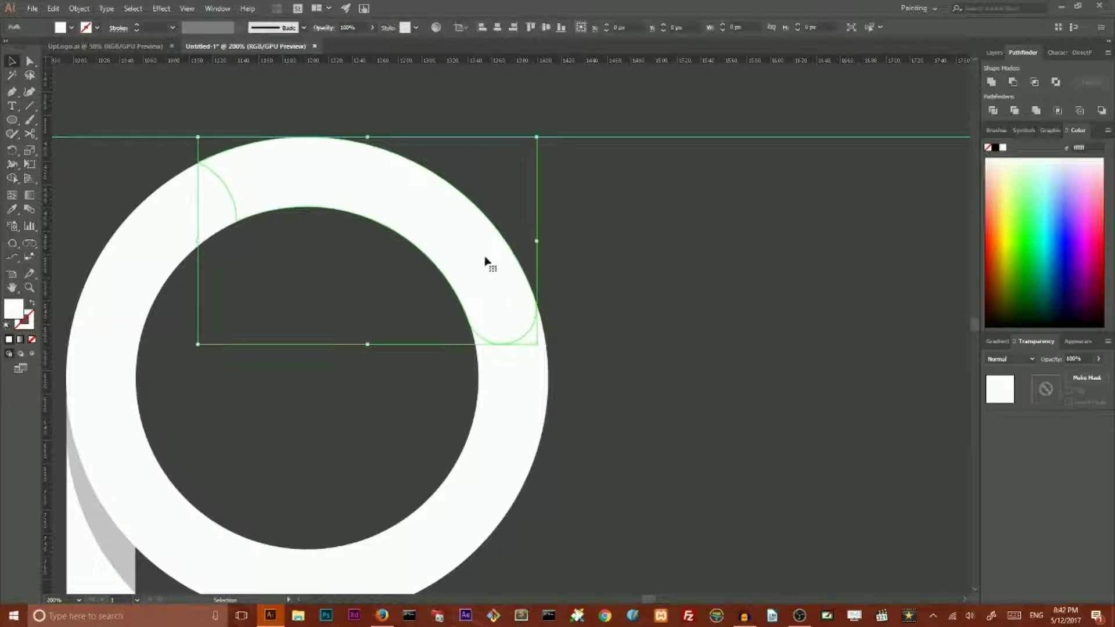
left_click(506, 352)
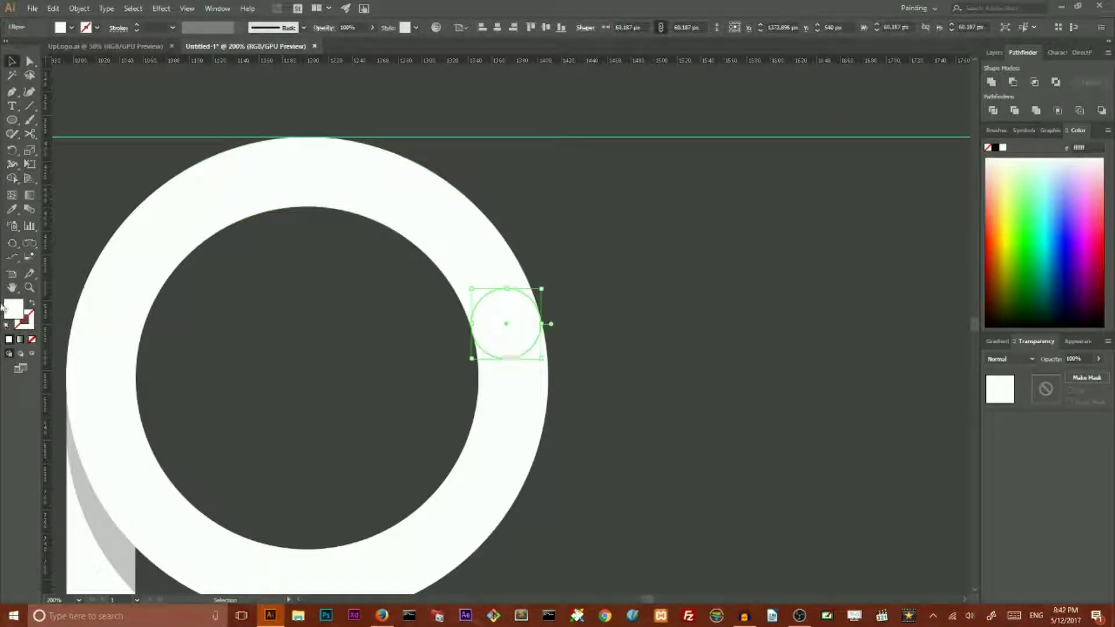
left_click(12, 210)
left_click(116, 535)
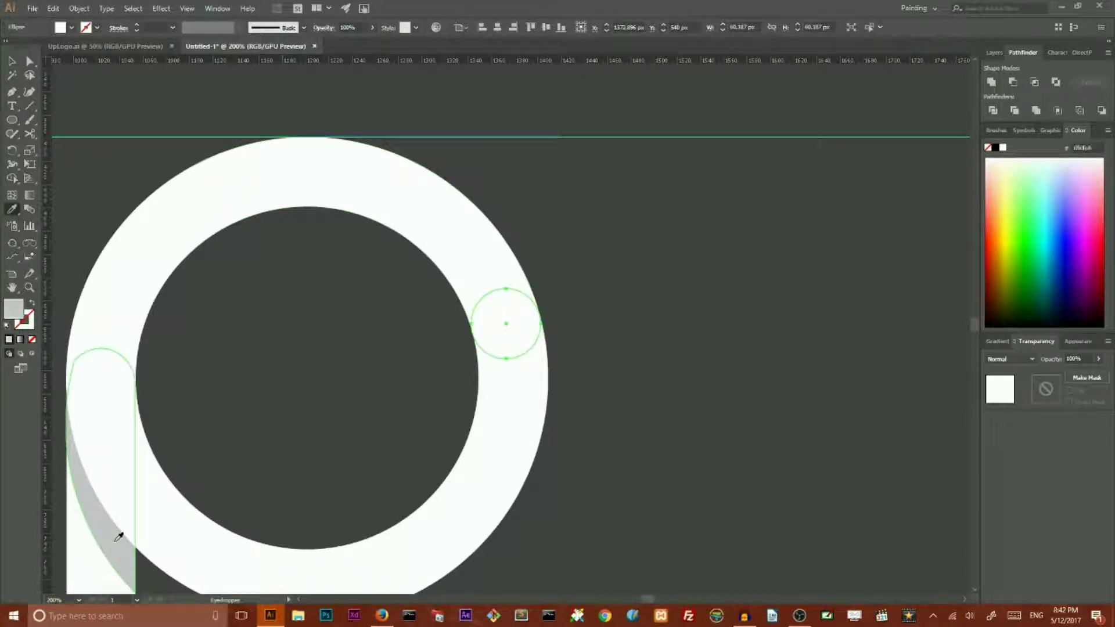
left_click(12, 60)
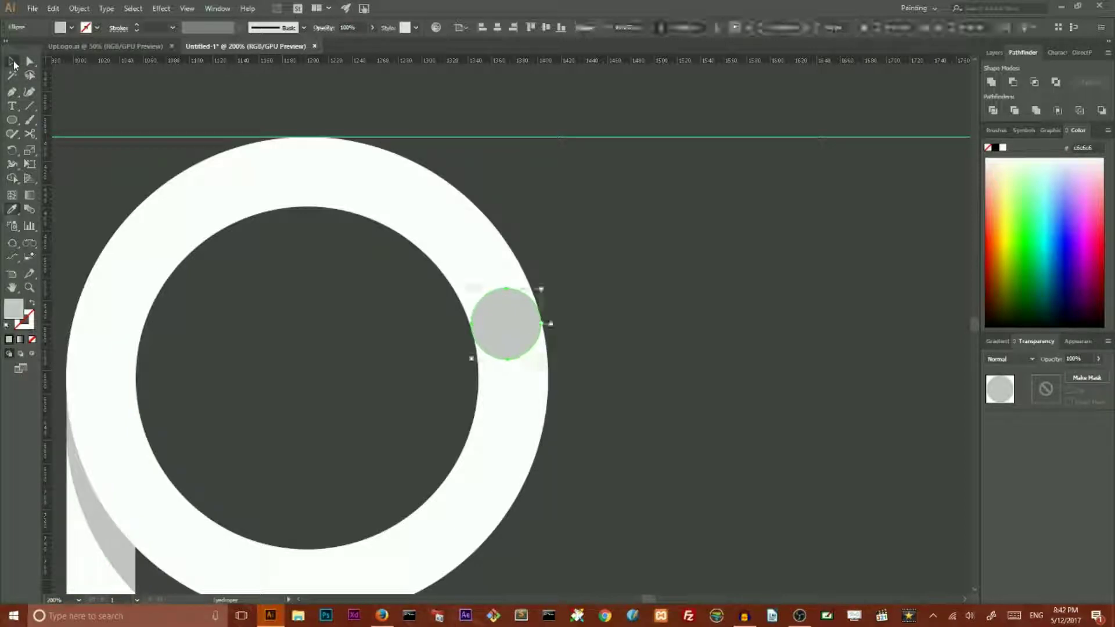
Bring the upper arc piece in front of the gray circle, leaving a shadow crescent beneath its tip
left_click(349, 186)
key("a")
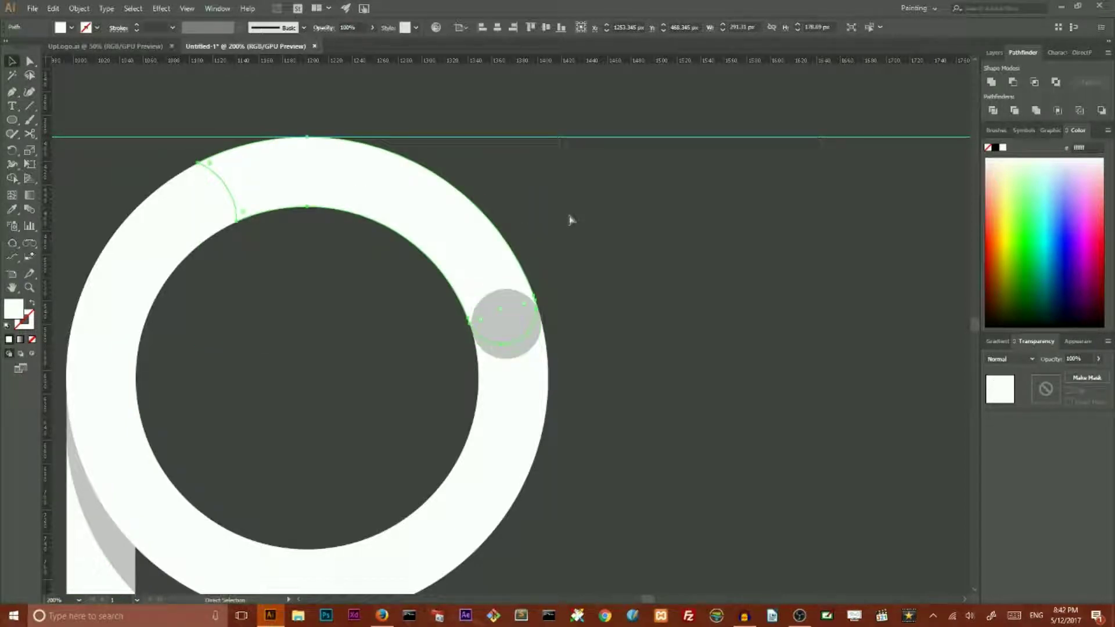
key("v")
left_click(616, 231)
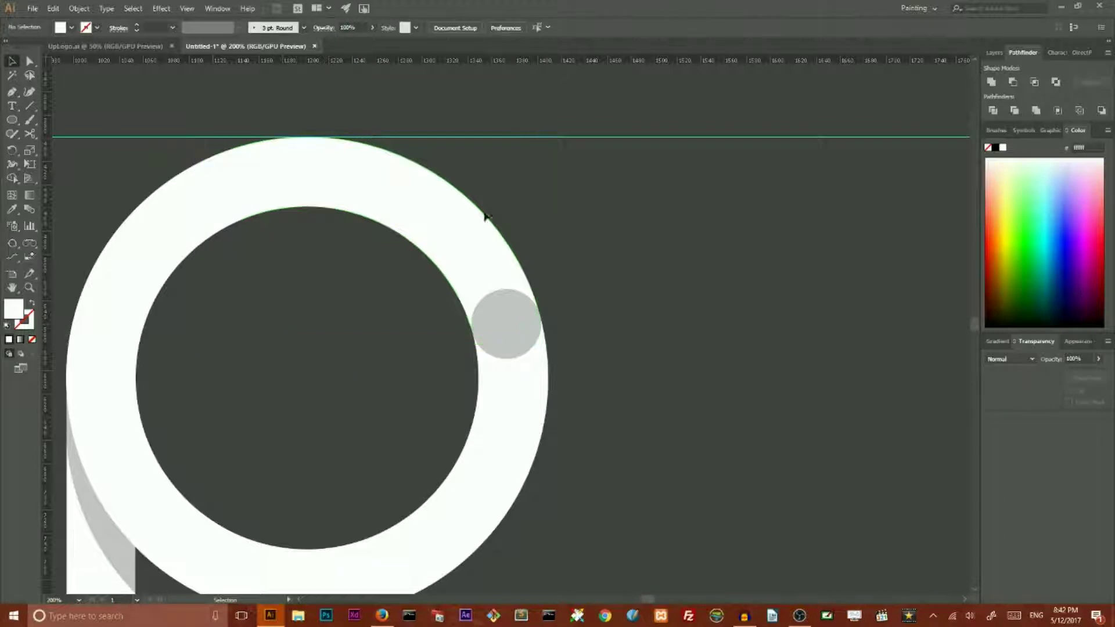
left_click(432, 198)
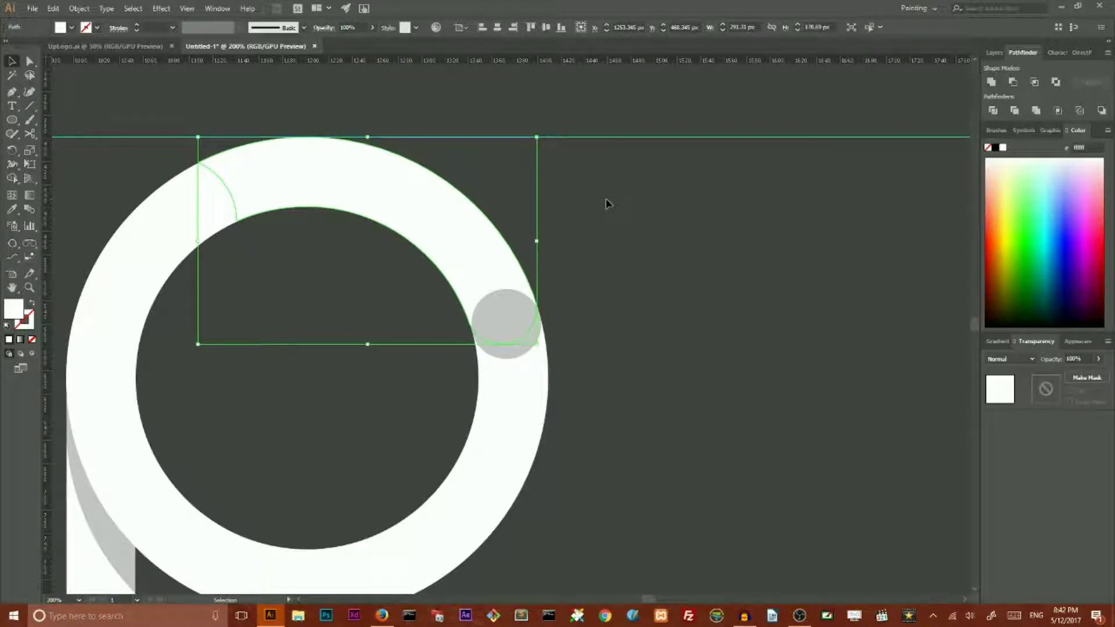
key("a")
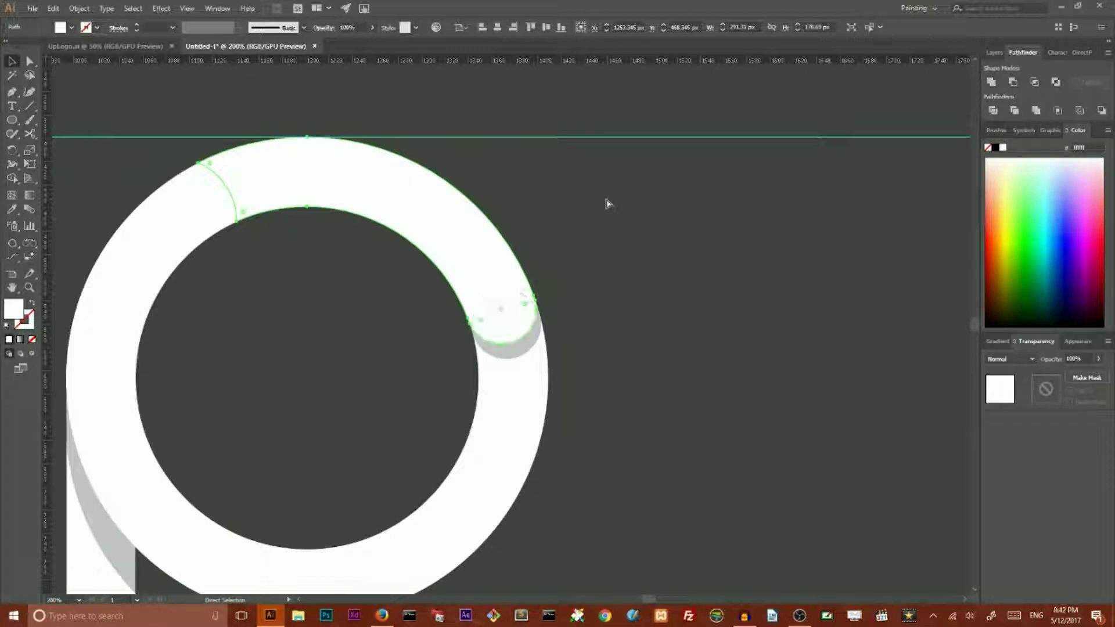
key("v")
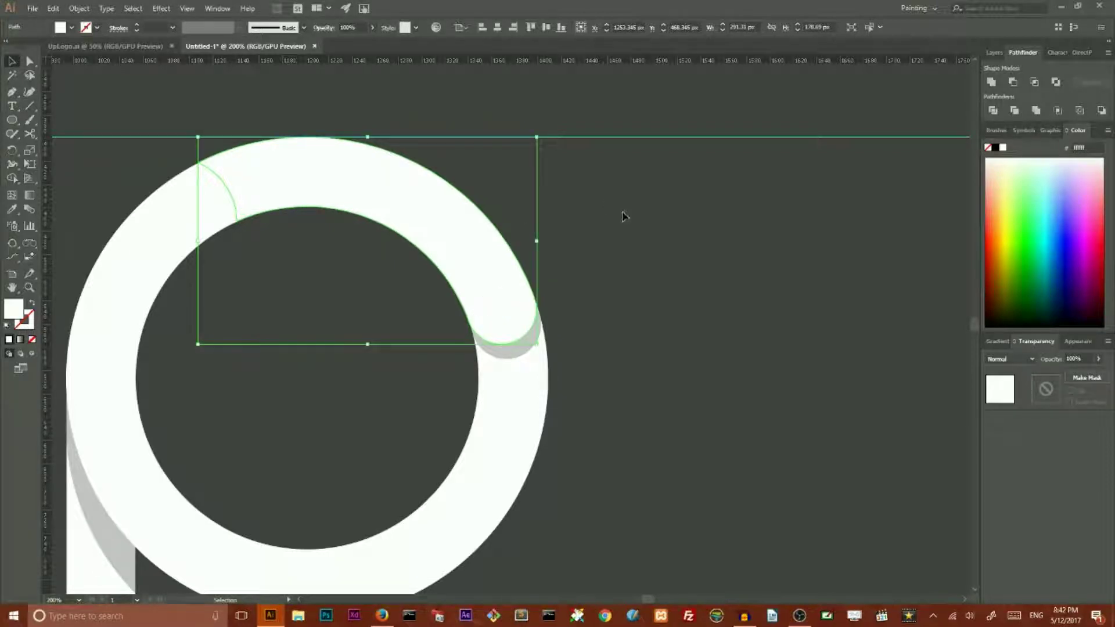
left_click(622, 217)
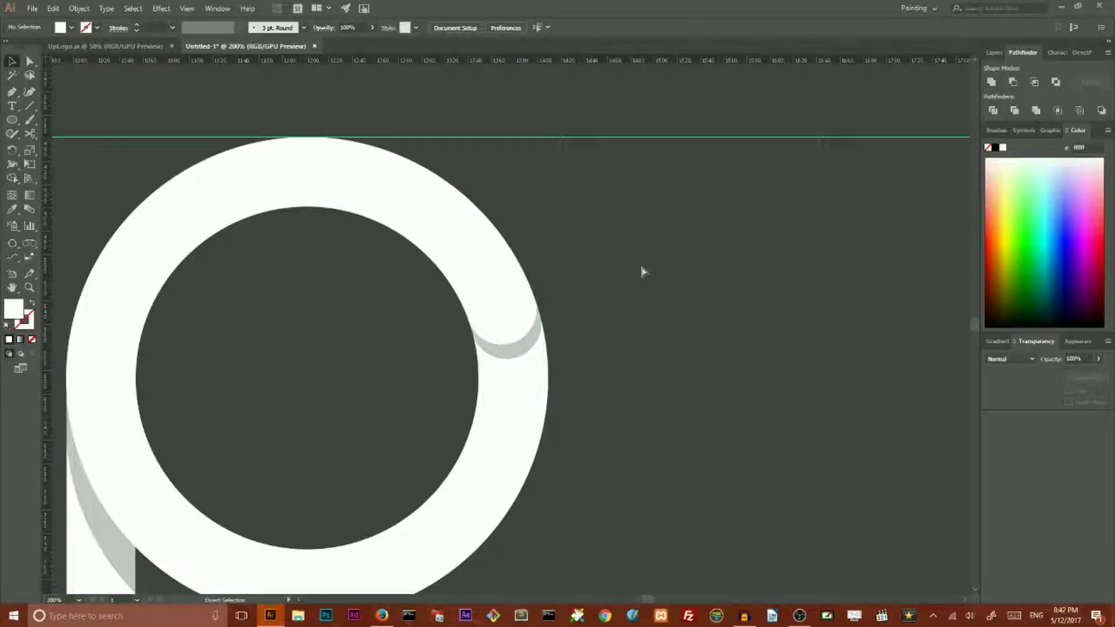
key("ctrl+minus")
key("ctrl+minus")
key("ctrl+minus")
key("ctrl+minus")
key("ctrl+plus")
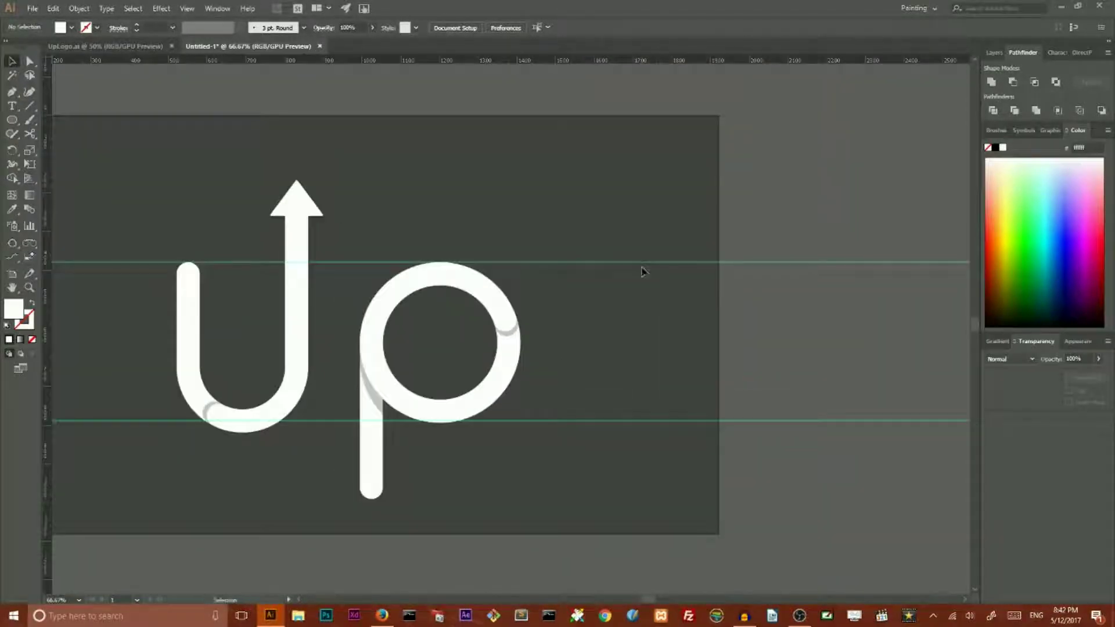